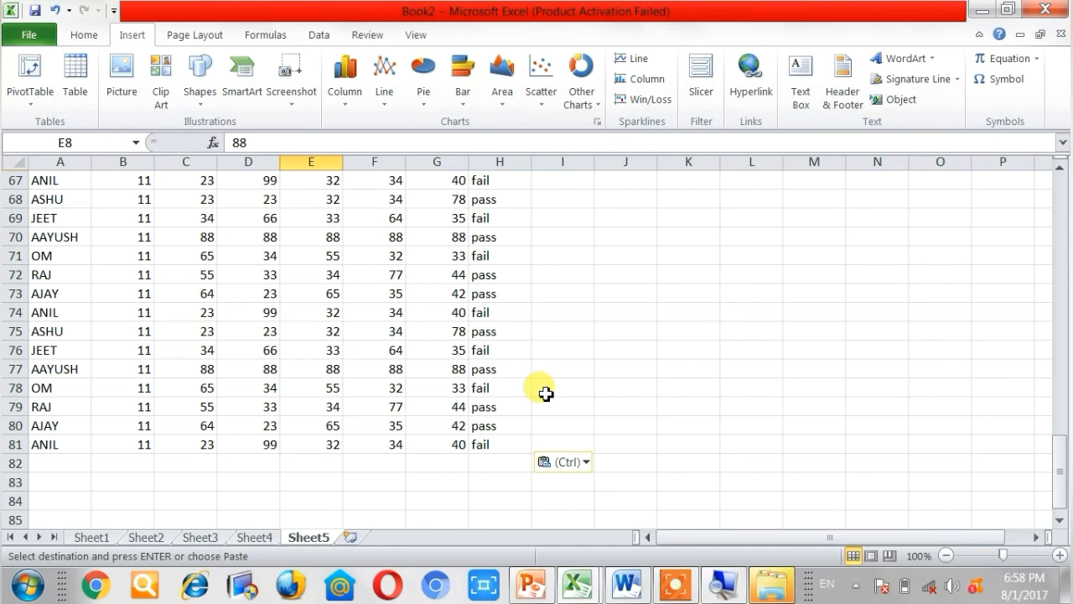
Look through the student marks table on Sheet5 from its last rows up to the heading row
{"action": "scroll", "coordinate": [400, 371], "scroll_direction": "up", "scroll_amount": 4}
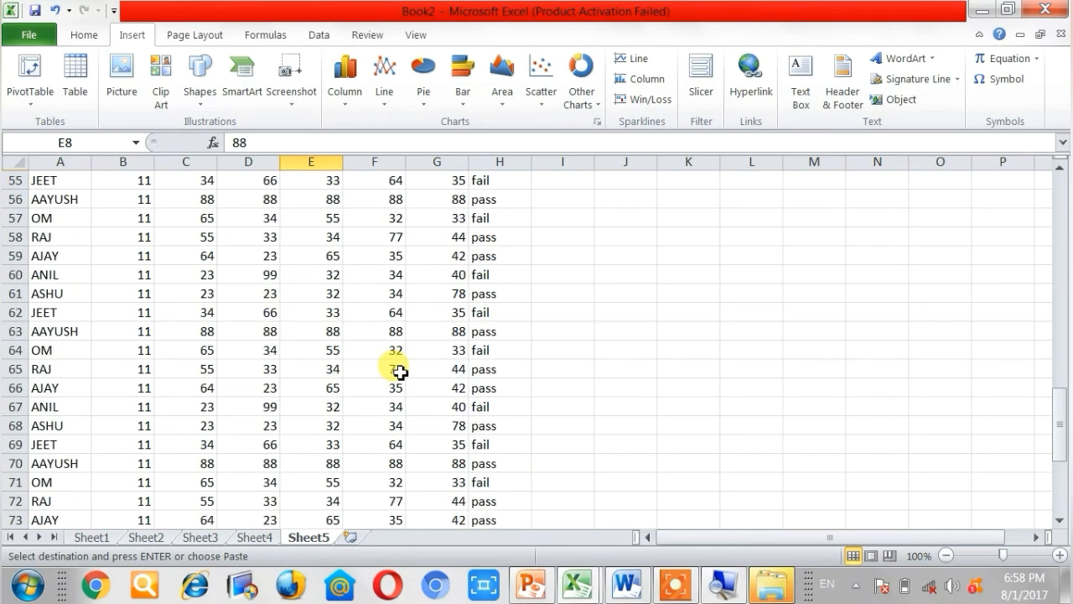
{"action": "scroll", "coordinate": [336, 377], "scroll_direction": "up", "scroll_amount": 5}
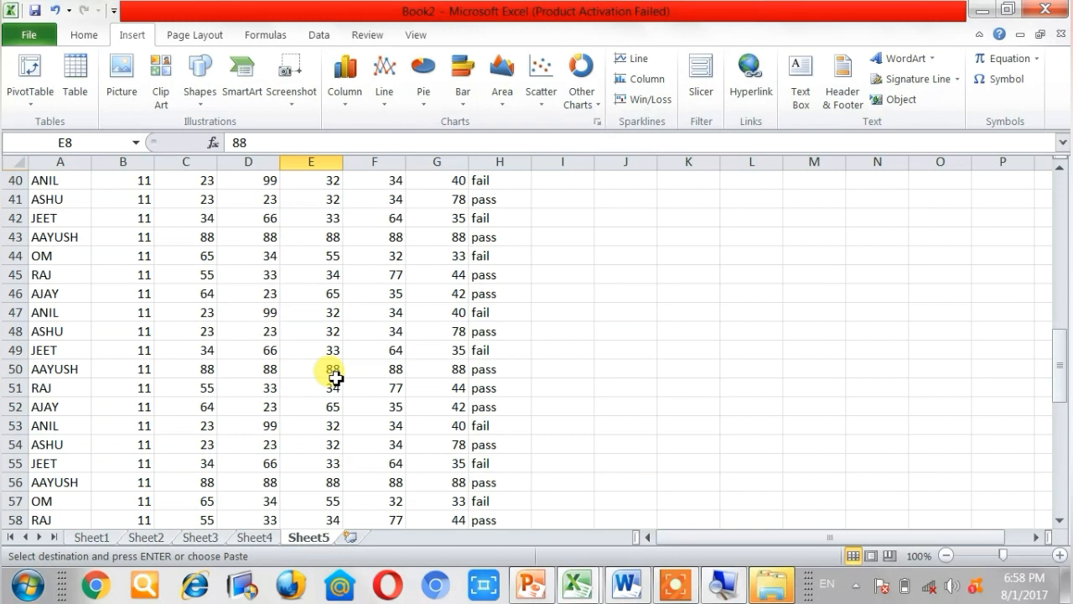
{"action": "left_click", "coordinate": [558, 368]}
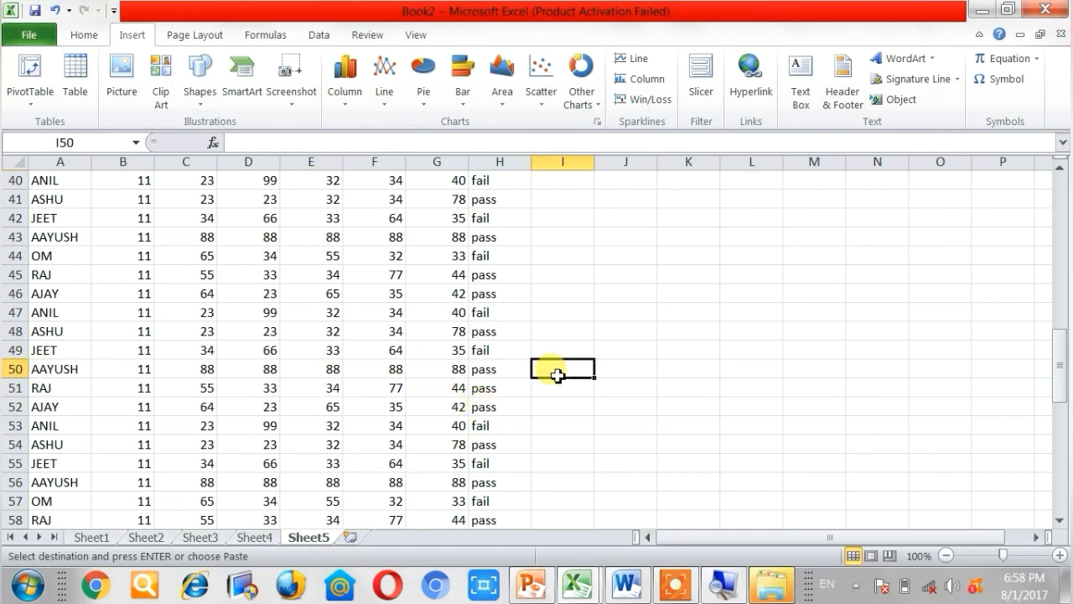
{"action": "left_click", "coordinate": [949, 555]}
{"action": "left_click", "coordinate": [949, 555]}
{"action": "left_click", "coordinate": [1060, 556]}
{"action": "left_click", "coordinate": [1060, 555]}
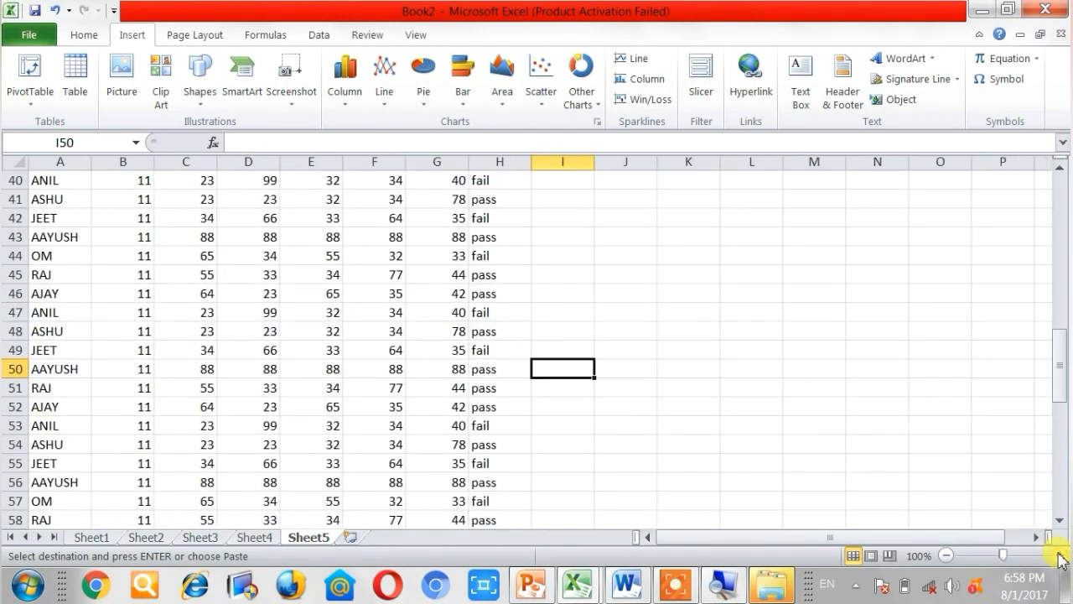
{"action": "left_click", "coordinate": [233, 288]}
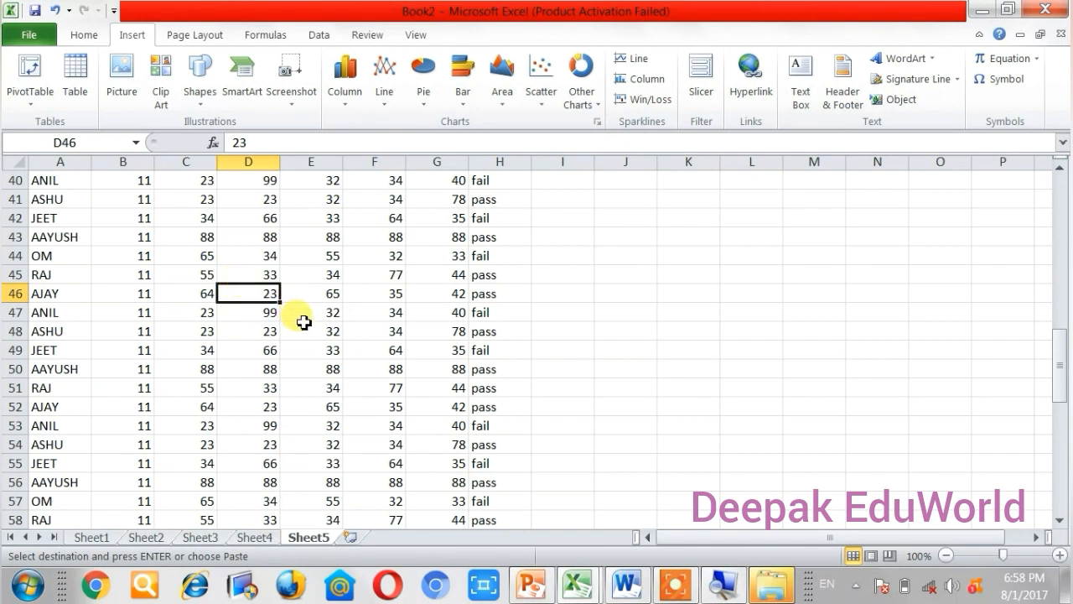
{"action": "scroll", "coordinate": [303, 322], "scroll_direction": "down", "scroll_amount": 3, "text": "ctrl"}
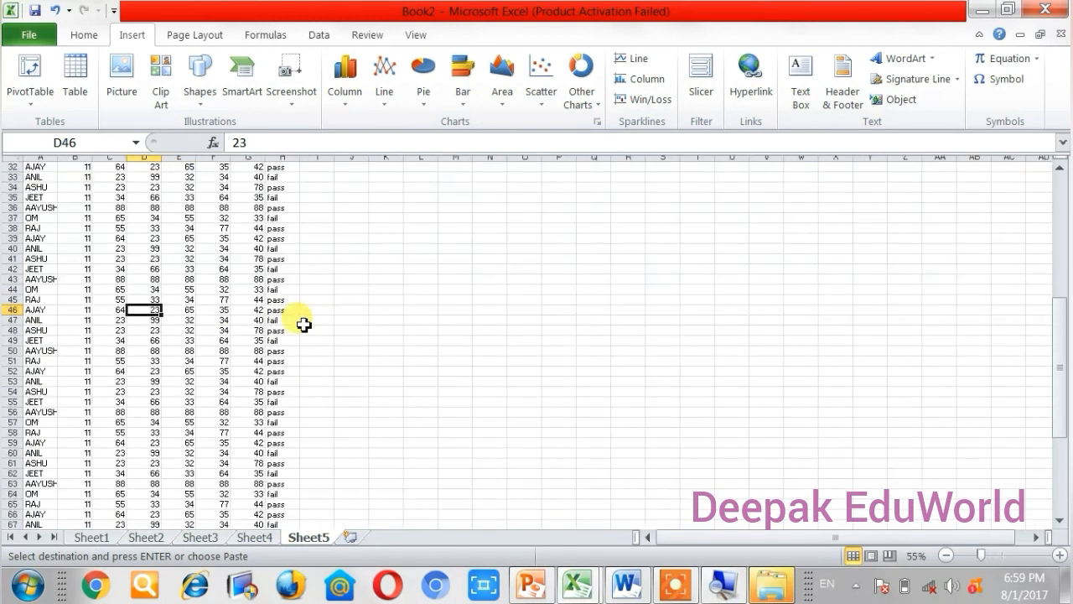
{"action": "scroll", "coordinate": [228, 362], "scroll_direction": "down", "scroll_amount": 2, "text": "ctrl"}
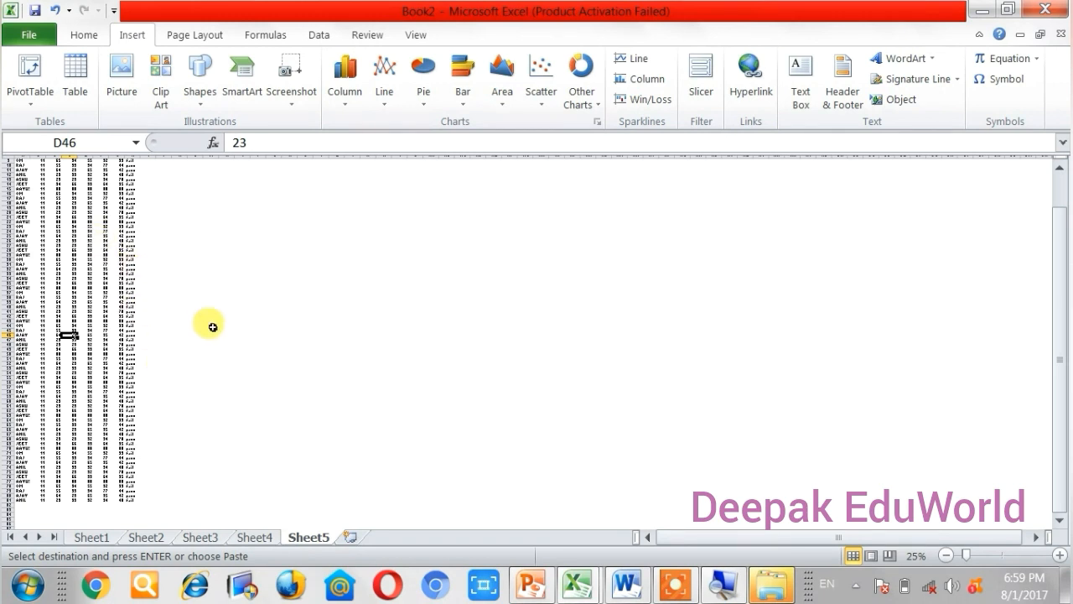
{"action": "scroll", "coordinate": [220, 336], "scroll_direction": "up", "scroll_amount": 3, "text": "ctrl"}
{"action": "scroll", "coordinate": [354, 392], "scroll_direction": "up", "scroll_amount": 5}
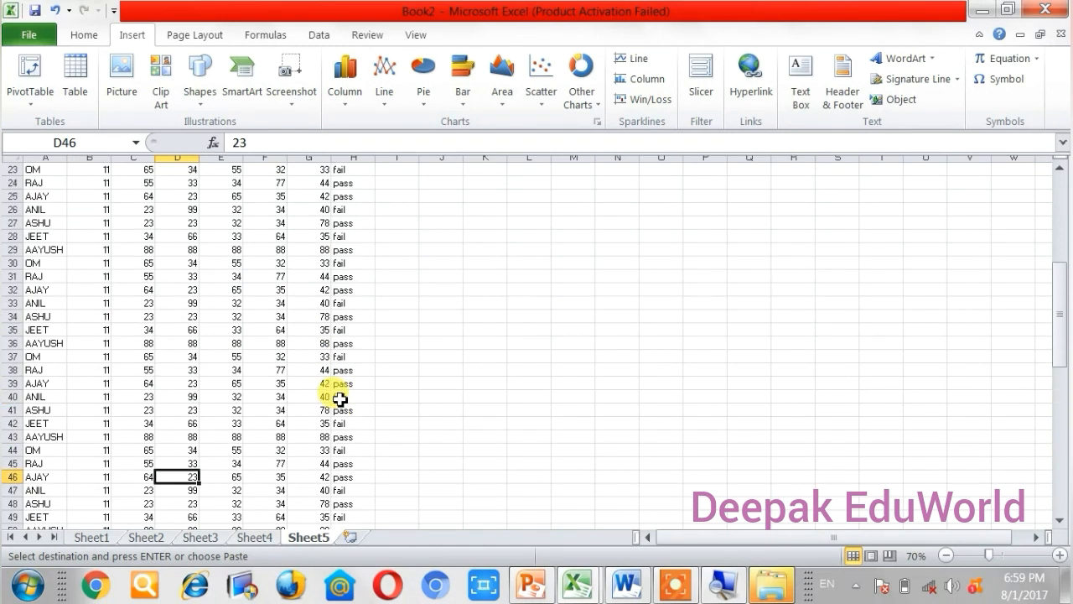
{"action": "scroll", "coordinate": [694, 423], "scroll_direction": "up", "scroll_amount": 6}
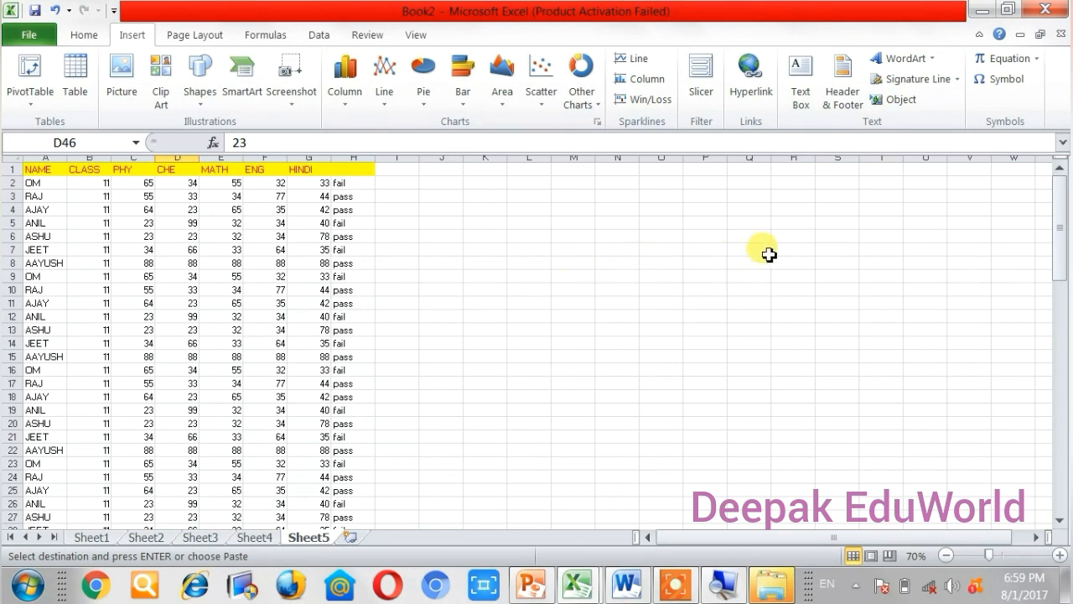
Insert a header and footer on Sheet5 and examine how the marks table is divided into pages
{"action": "left_click", "coordinate": [839, 105]}
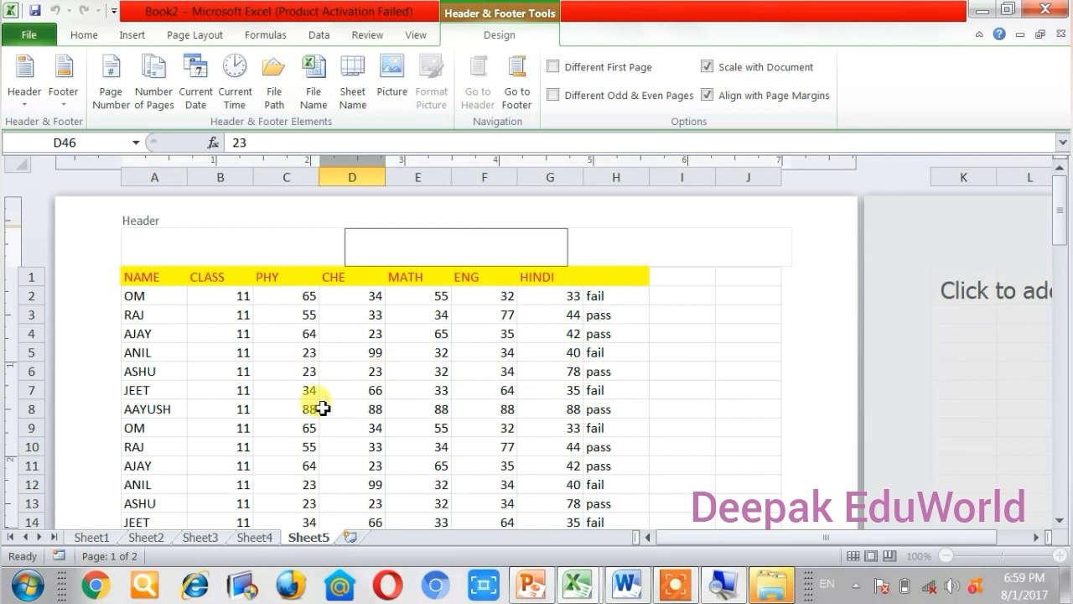
{"action": "left_click", "coordinate": [363, 392]}
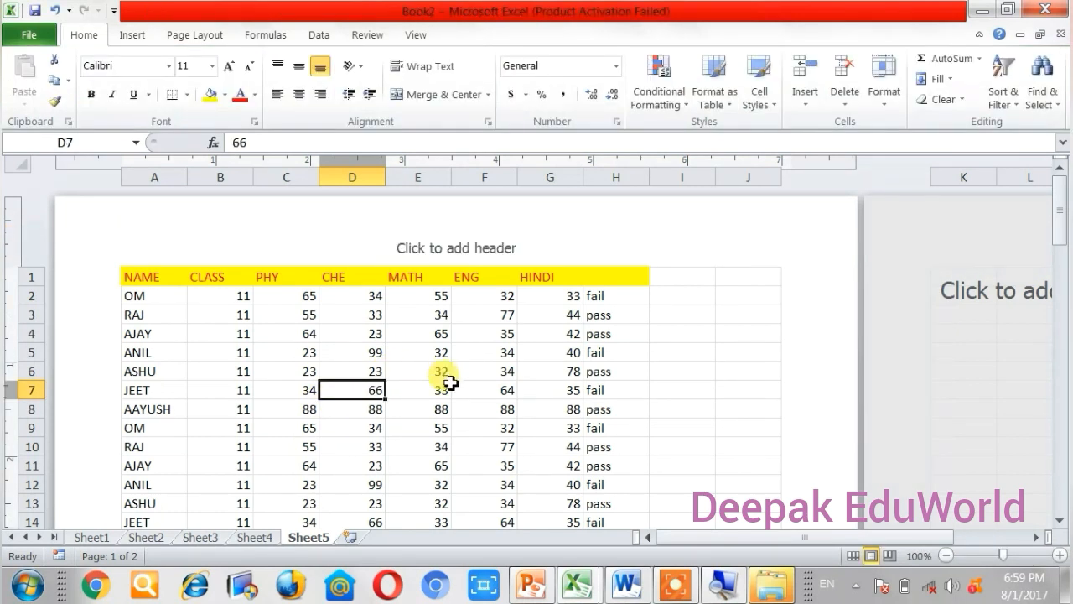
{"action": "scroll", "coordinate": [452, 383], "scroll_direction": "down", "scroll_amount": 2}
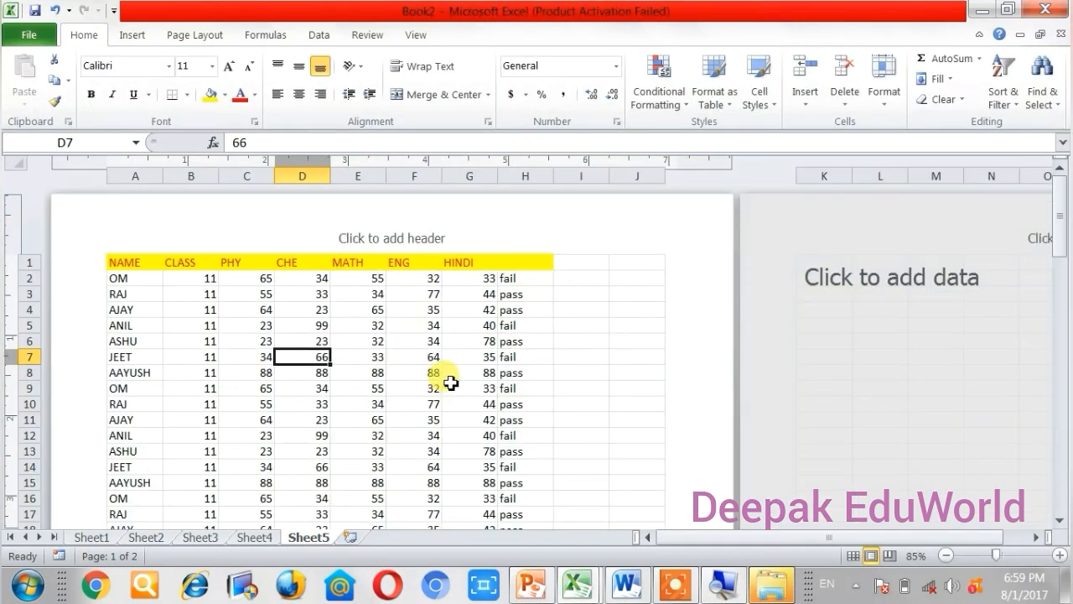
{"action": "scroll", "coordinate": [451, 384], "scroll_direction": "down", "scroll_amount": 3}
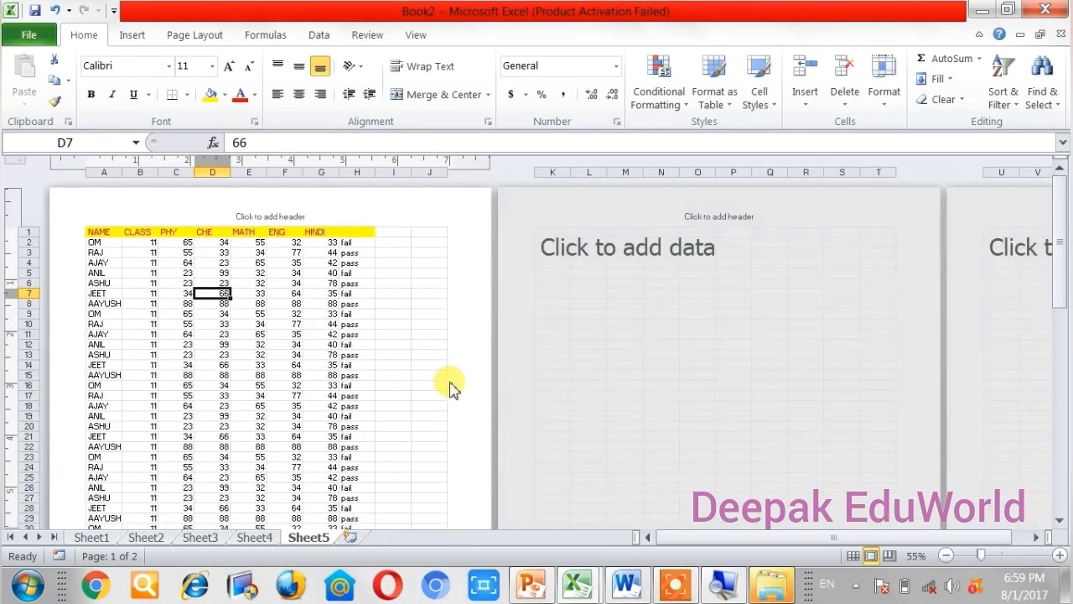
{"action": "scroll", "coordinate": [449, 386], "scroll_direction": "down", "scroll_amount": 1}
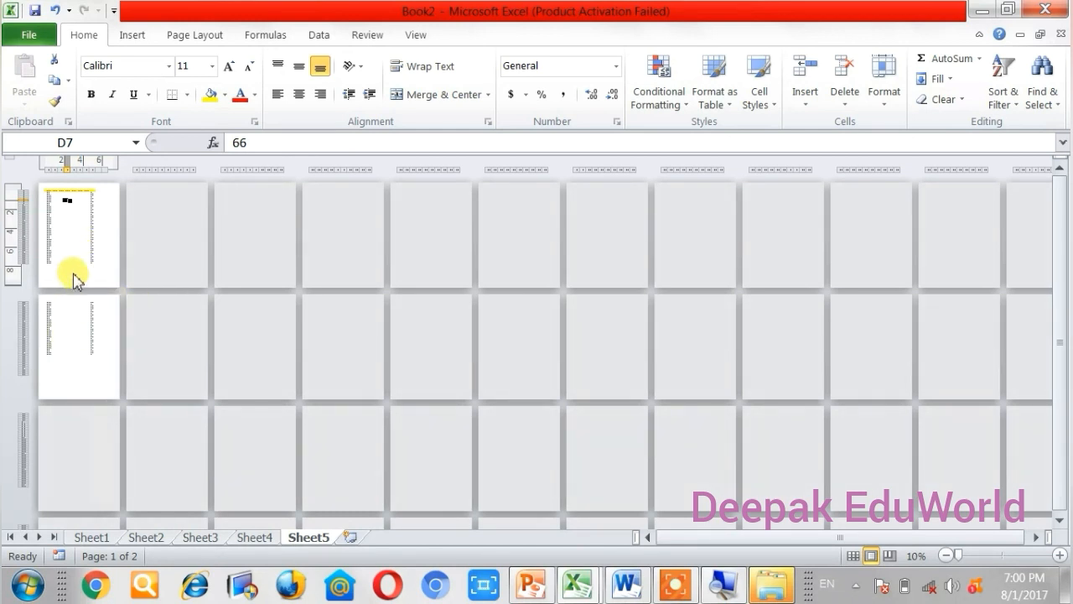
{"action": "mouse_move", "coordinate": [72, 321]}
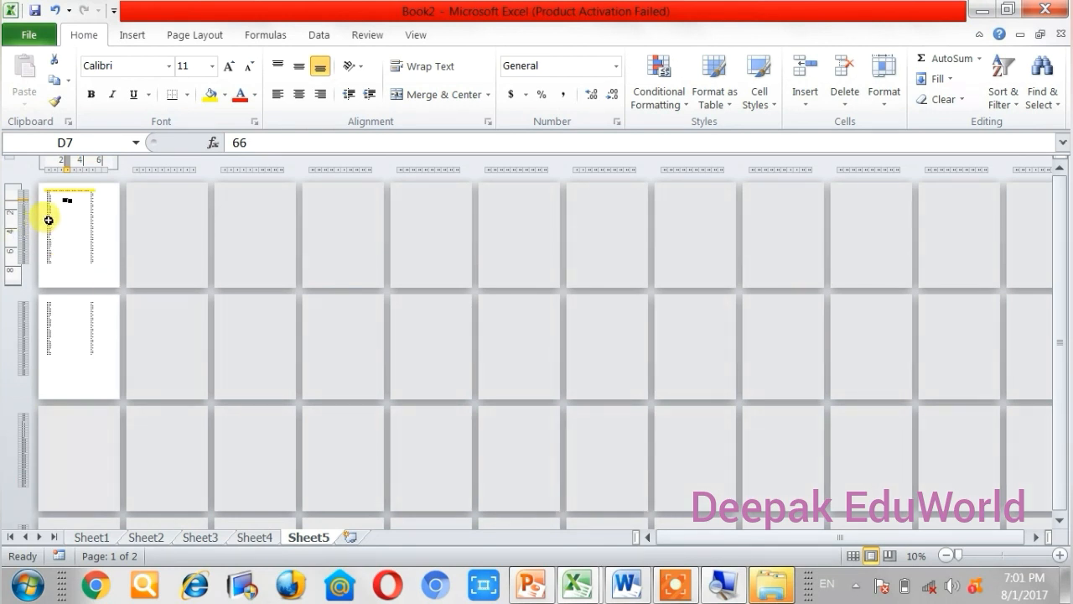
{"action": "scroll", "coordinate": [51, 218], "scroll_direction": "up", "scroll_amount": 4}
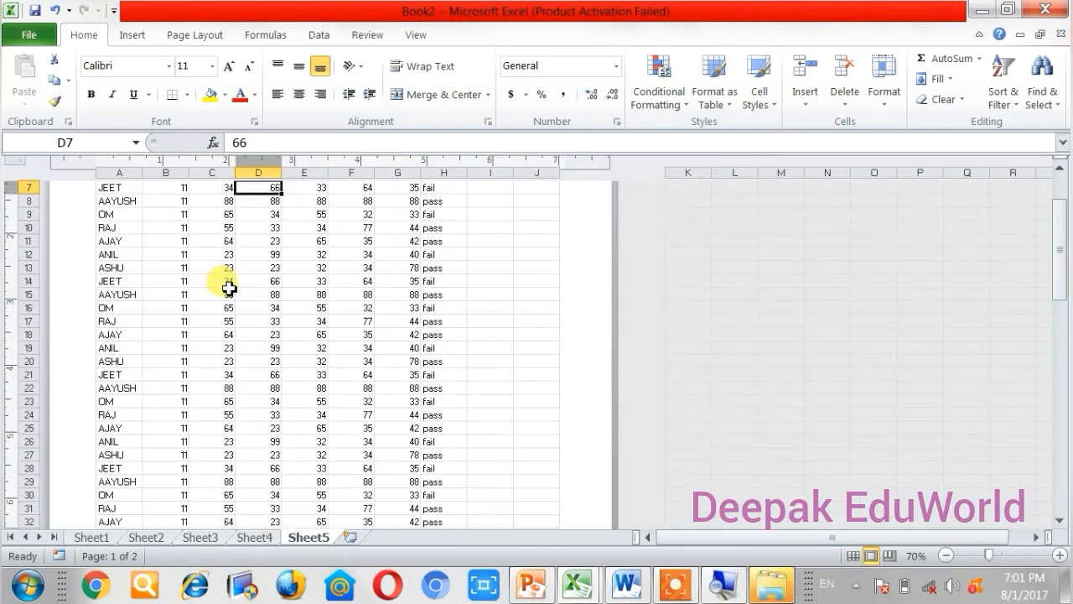
{"action": "scroll", "coordinate": [277, 288], "scroll_direction": "up", "scroll_amount": 3}
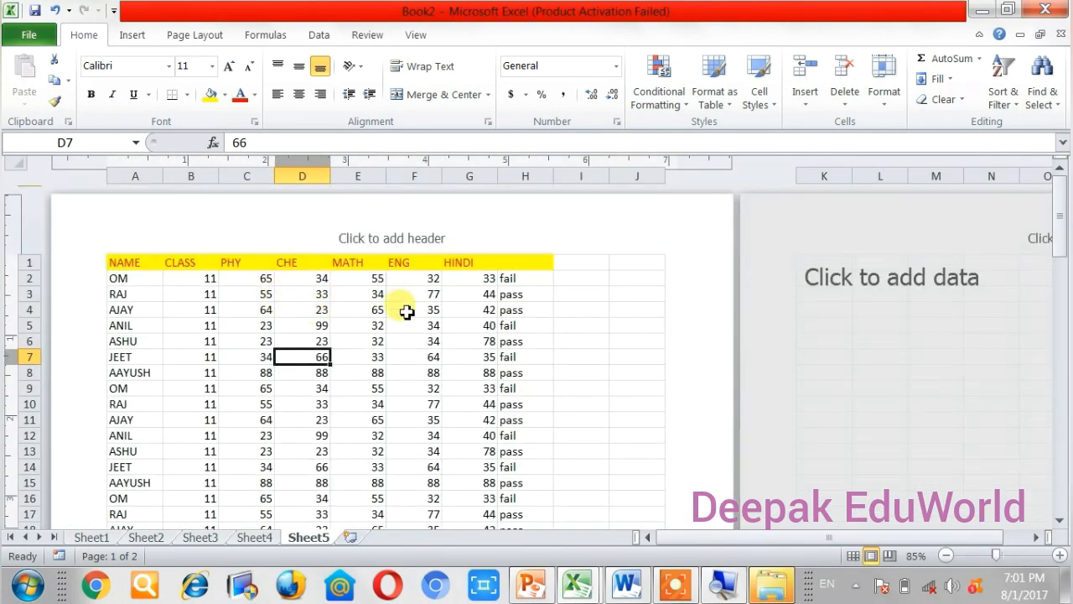
{"action": "left_click", "coordinate": [369, 326]}
{"action": "left_click", "coordinate": [294, 416]}
{"action": "left_click", "coordinate": [419, 402]}
{"action": "left_click", "coordinate": [531, 386]}
{"action": "left_click", "coordinate": [635, 292]}
{"action": "left_click", "coordinate": [634, 325]}
{"action": "left_click", "coordinate": [502, 376]}
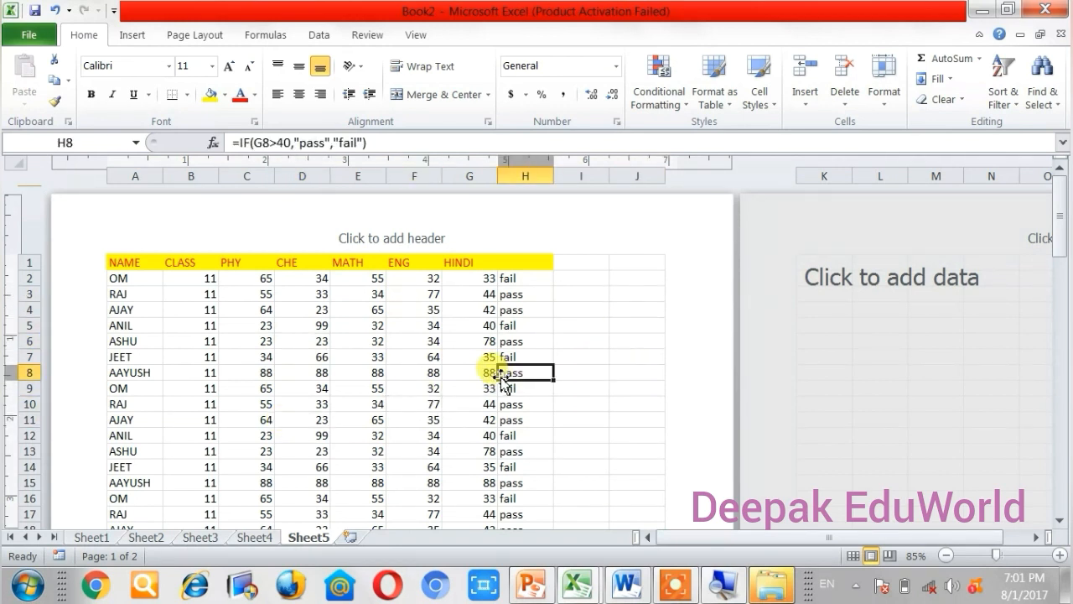
{"action": "scroll", "coordinate": [411, 372], "scroll_direction": "up", "scroll_amount": 1}
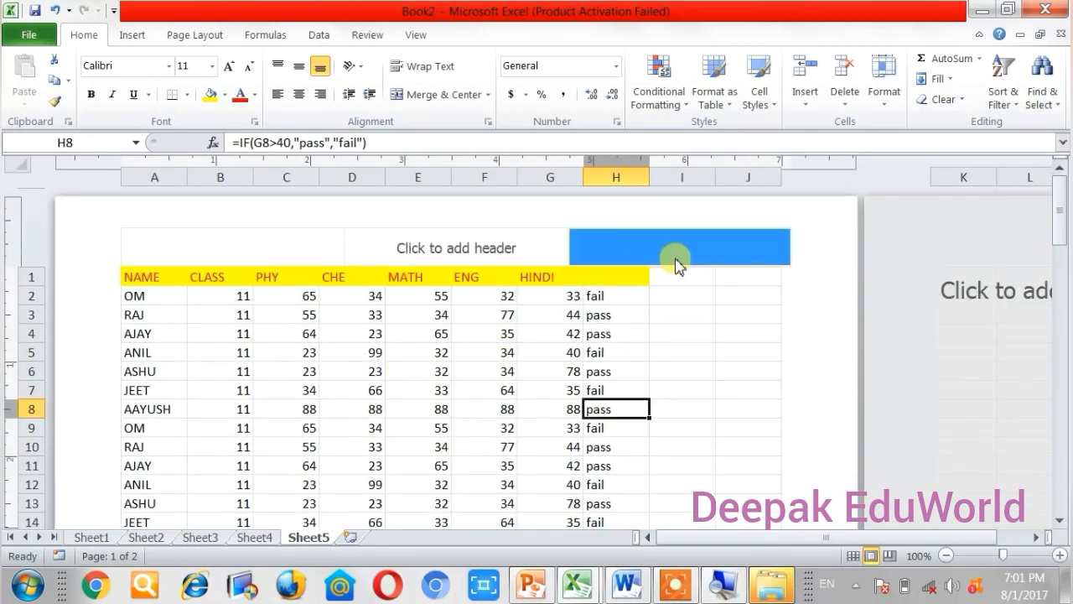
{"action": "left_click", "coordinate": [423, 388]}
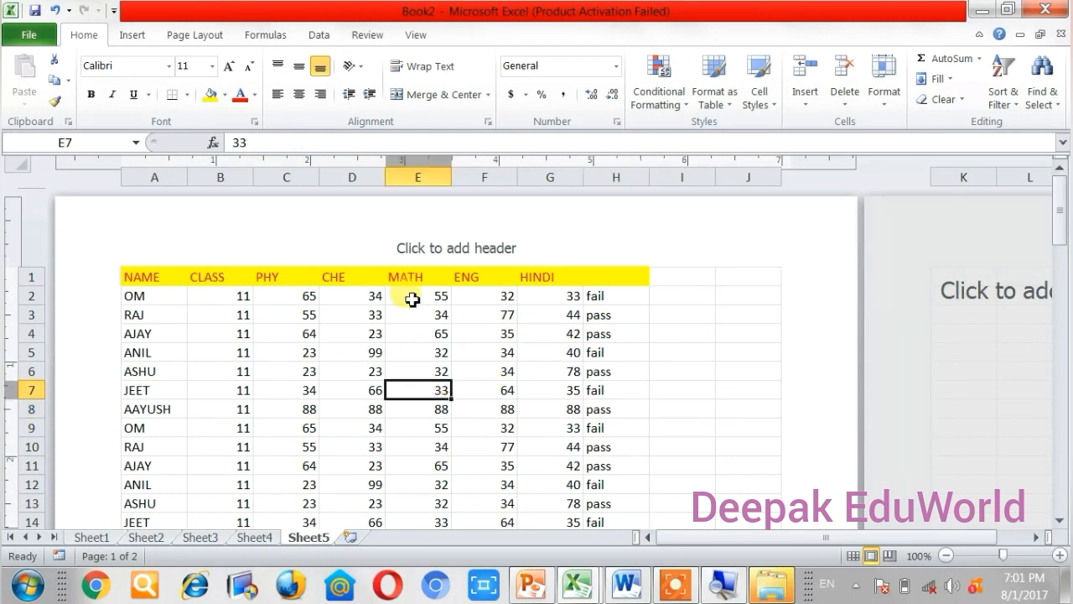
Open the centre header section and view the header and footer design options
{"action": "left_click", "coordinate": [417, 37]}
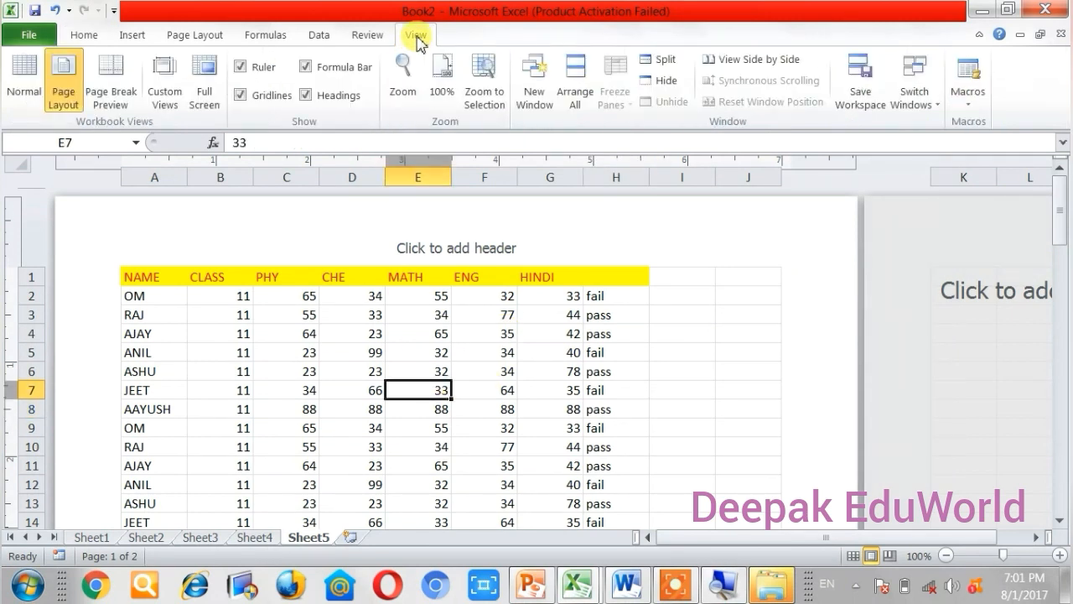
{"action": "left_click", "coordinate": [328, 390]}
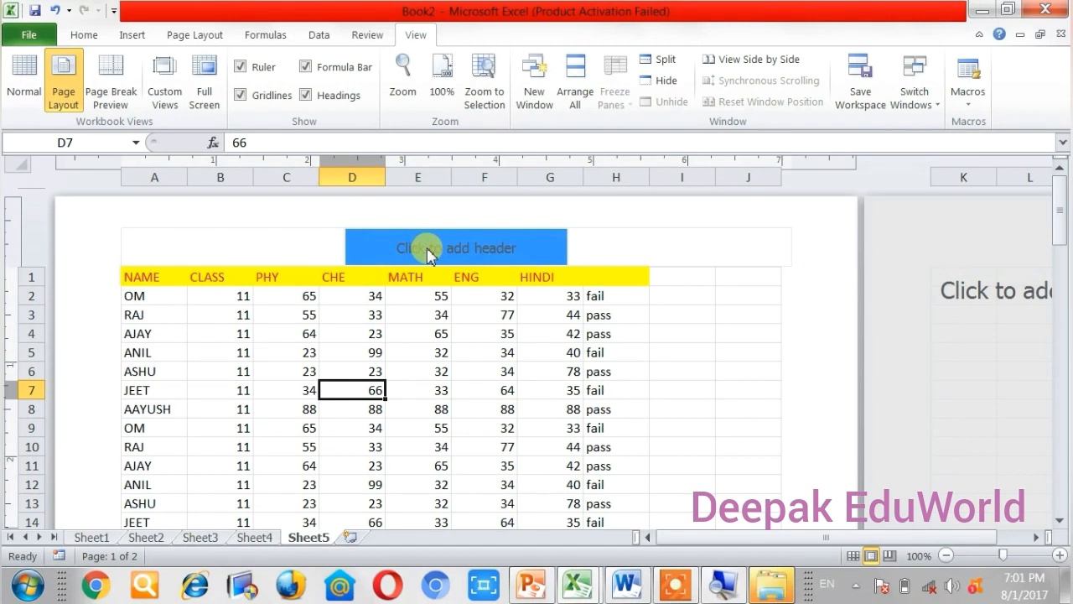
{"action": "left_click", "coordinate": [497, 256]}
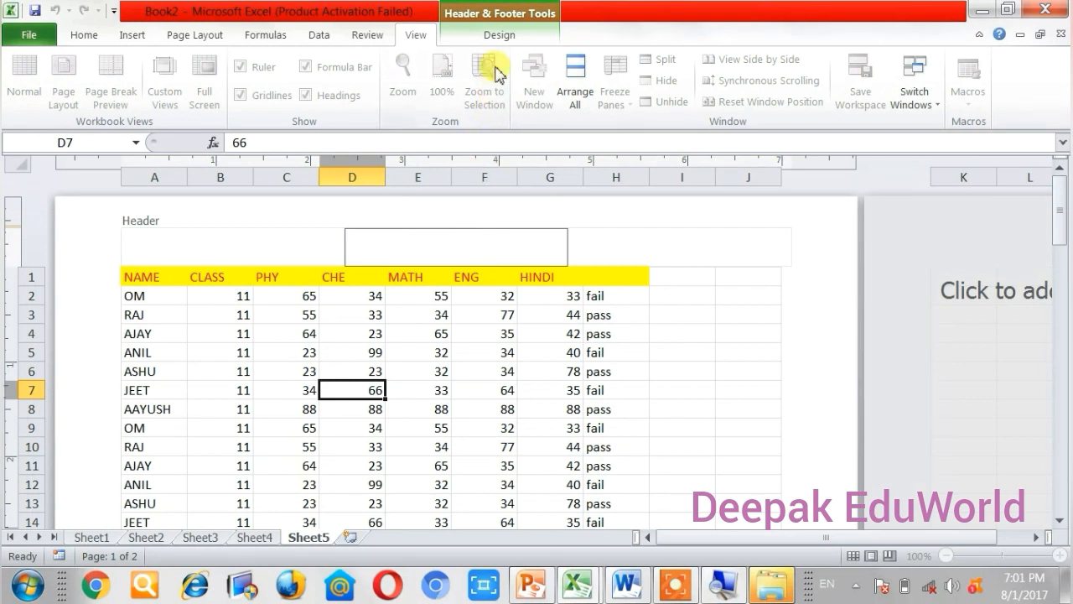
{"action": "left_click", "coordinate": [503, 37]}
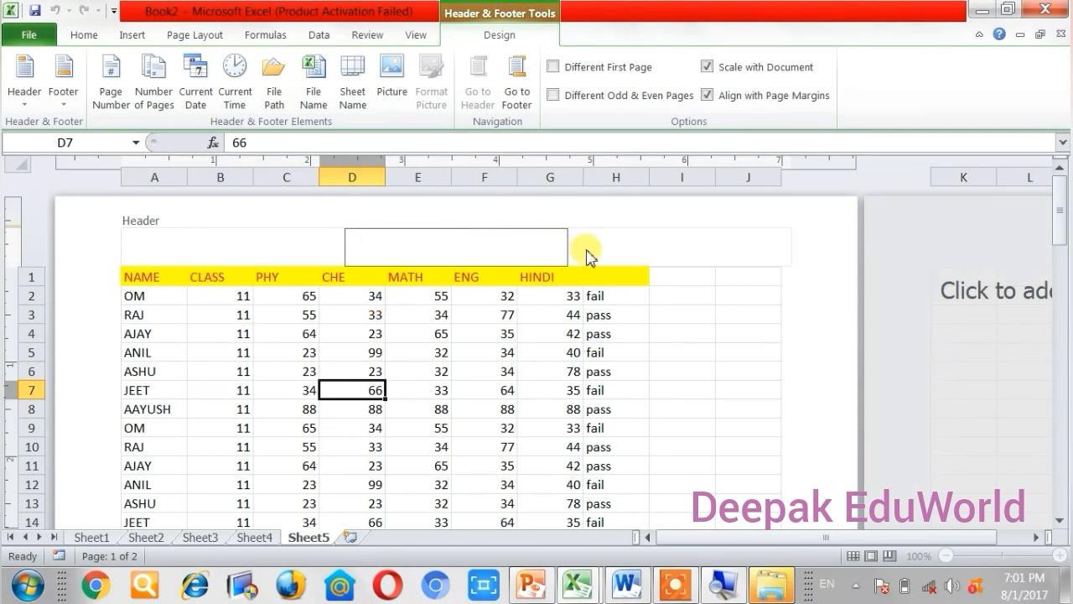
{"action": "left_click", "coordinate": [419, 378]}
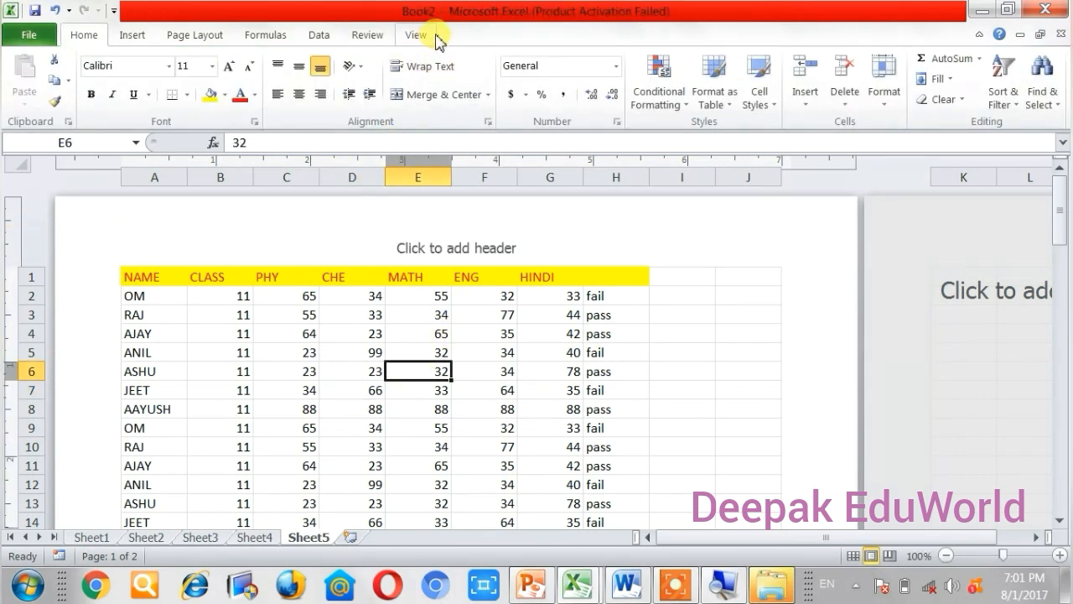
Enter "deepak eduworld" in the left section of the page header
{"action": "left_click", "coordinate": [610, 247]}
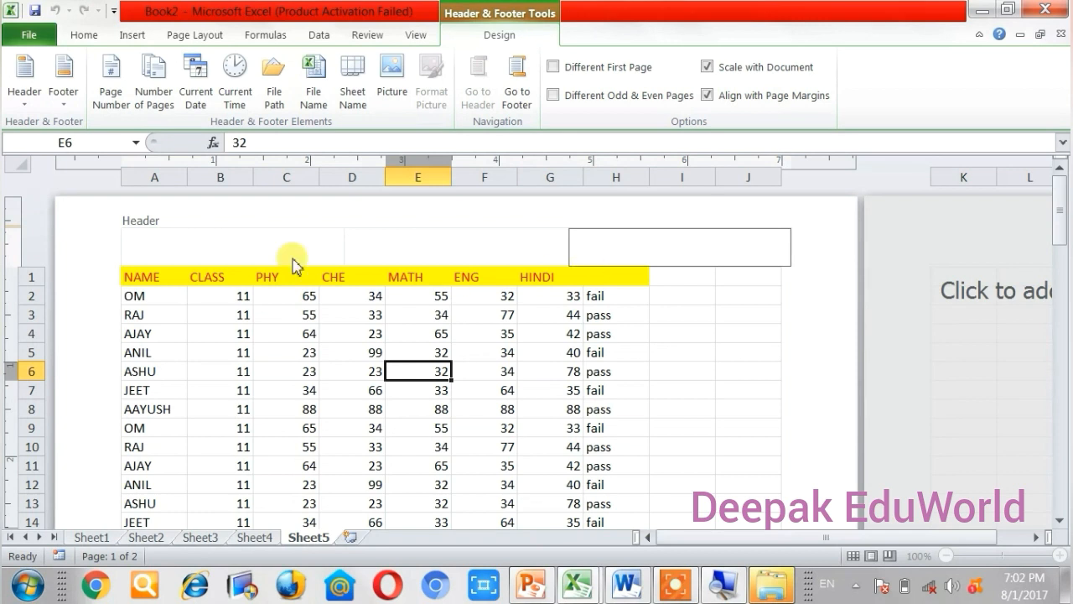
{"action": "left_click", "coordinate": [154, 243]}
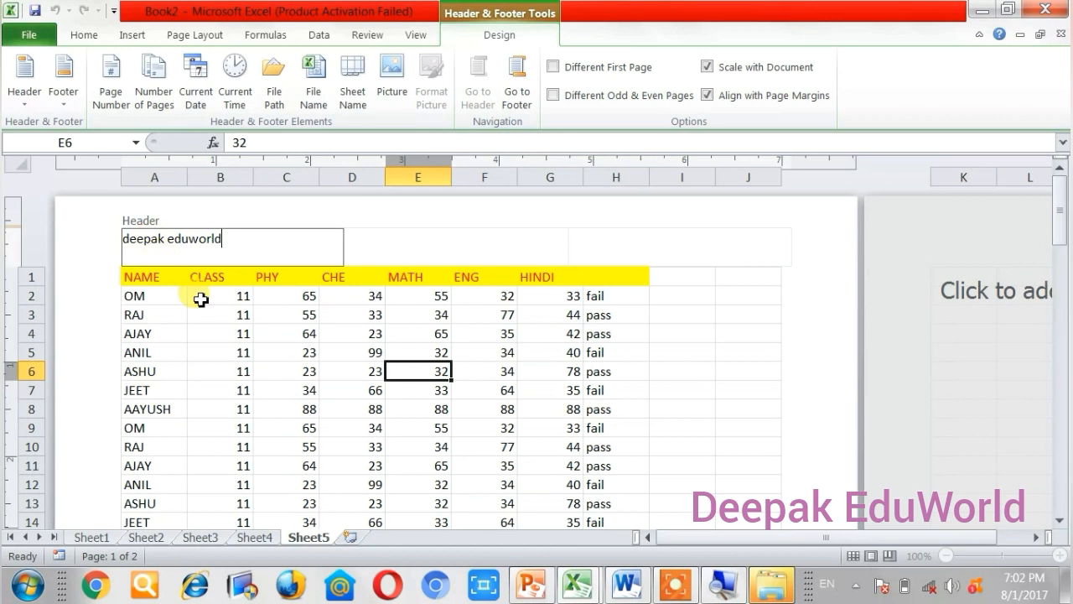
{"action": "left_click", "coordinate": [279, 339]}
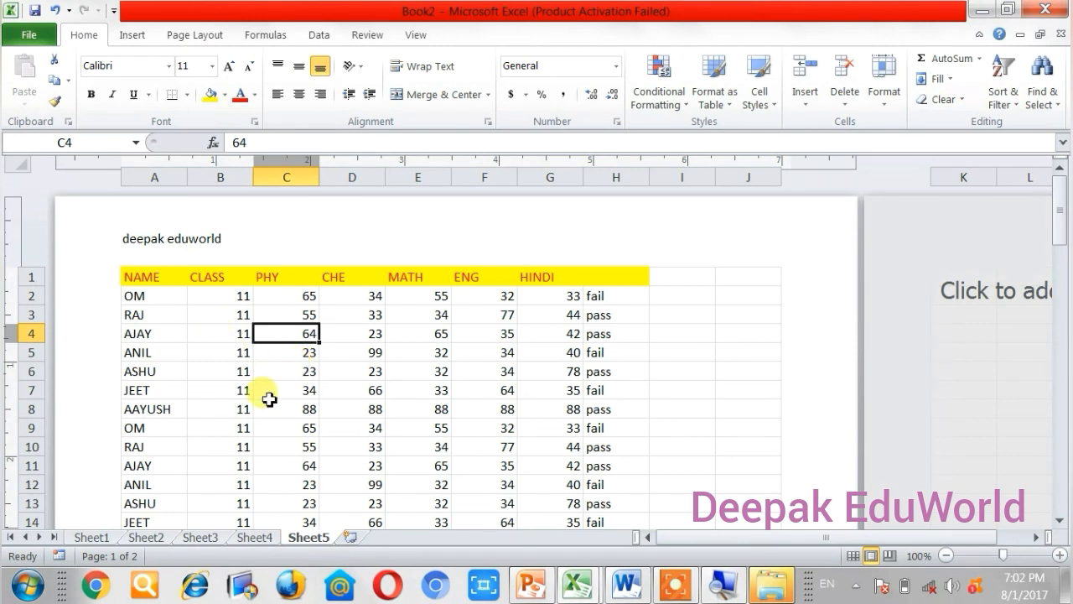
Check the header on the following pages and select cell E98 on the blank third page
{"action": "scroll", "coordinate": [269, 399], "scroll_direction": "down", "scroll_amount": 2, "text": "ctrl"}
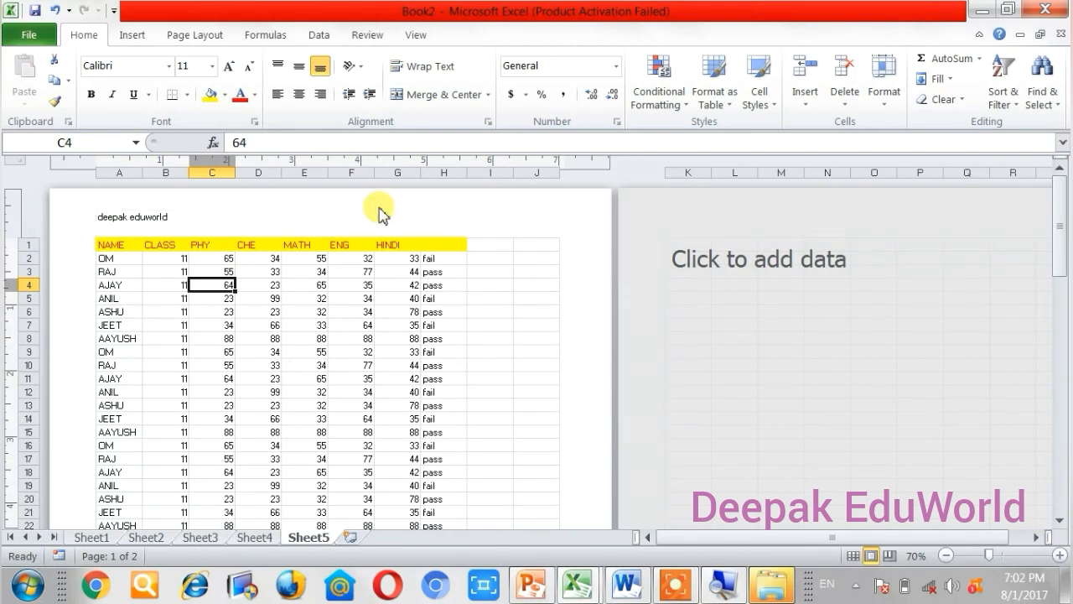
{"action": "scroll", "coordinate": [325, 276], "scroll_direction": "down", "scroll_amount": 10}
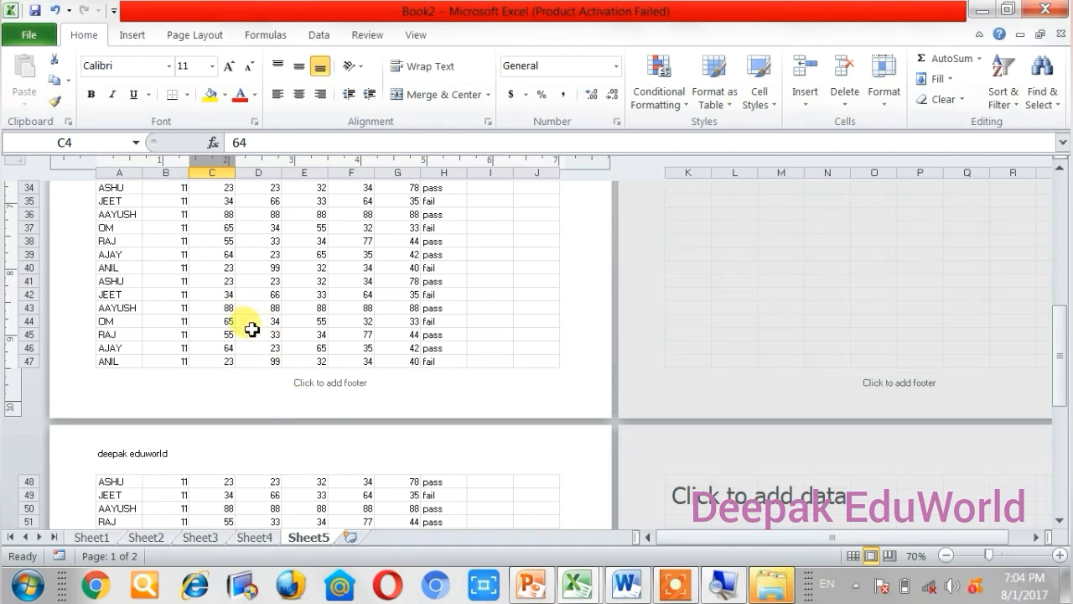
{"action": "scroll", "coordinate": [252, 330], "scroll_direction": "up", "scroll_amount": 10}
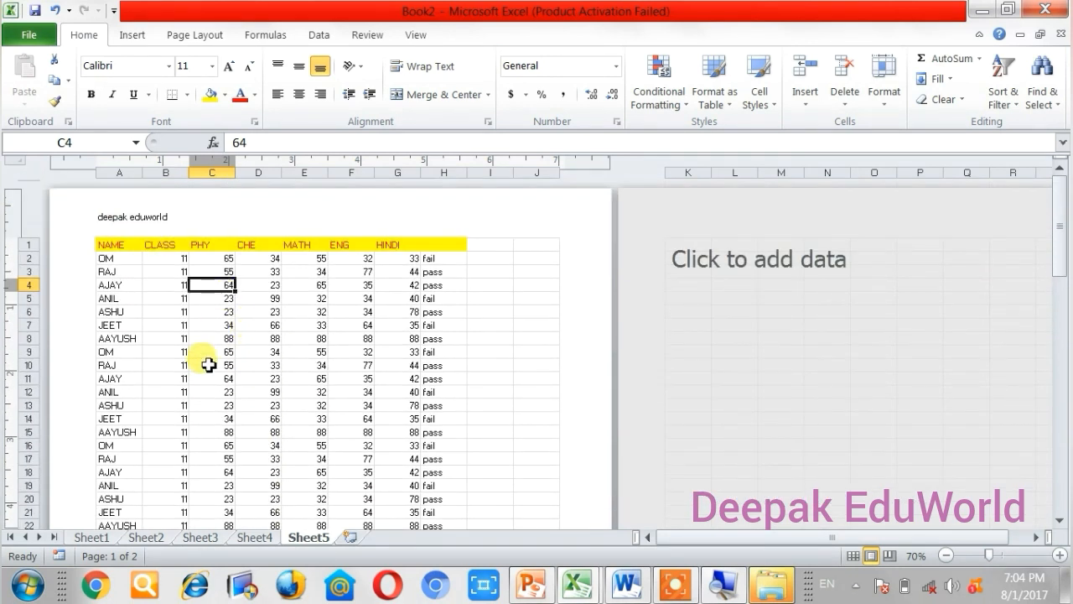
{"action": "scroll", "coordinate": [208, 364], "scroll_direction": "down", "scroll_amount": 15}
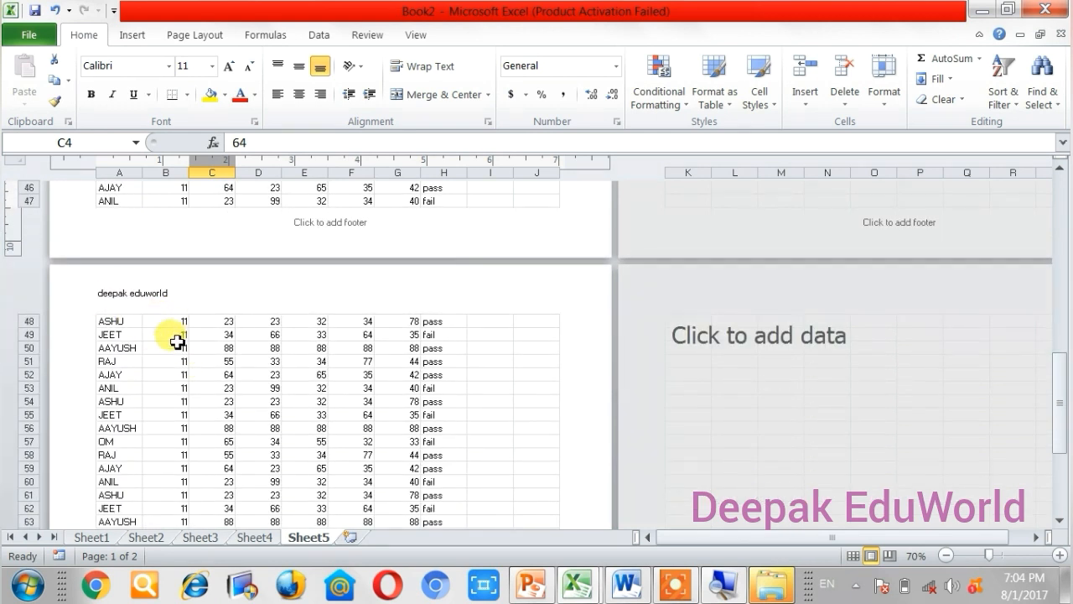
{"action": "scroll", "coordinate": [174, 342], "scroll_direction": "down", "scroll_amount": 12}
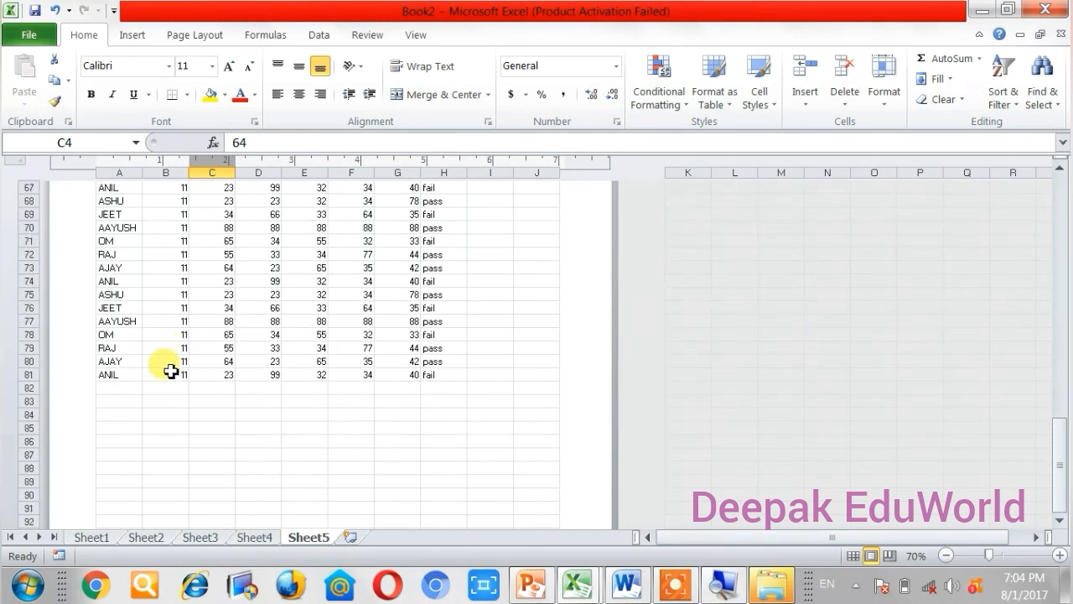
{"action": "scroll", "coordinate": [220, 453], "scroll_direction": "down", "scroll_amount": 1}
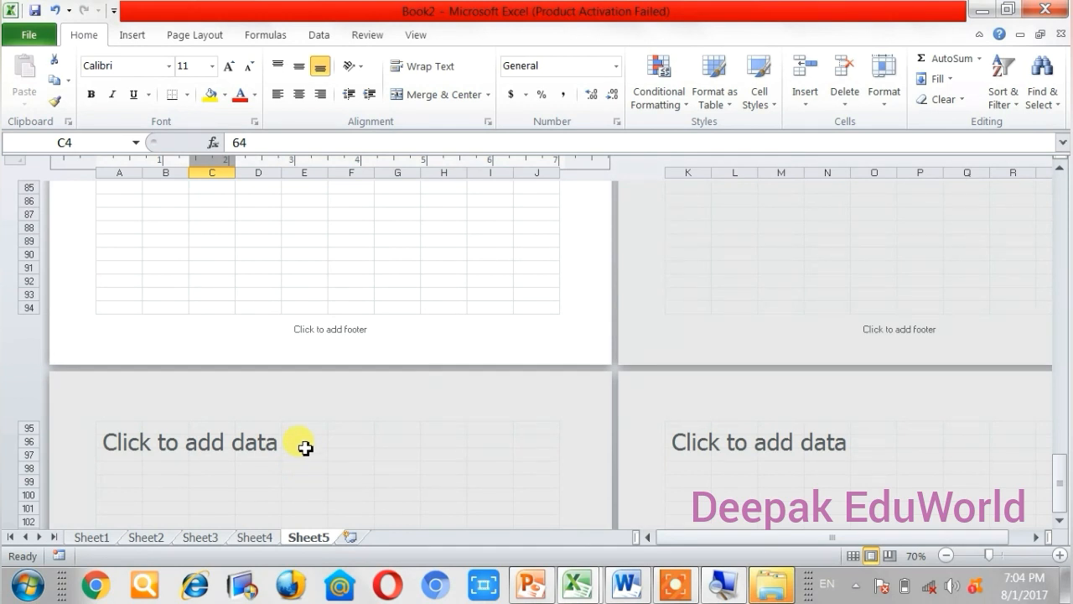
{"action": "left_click", "coordinate": [292, 471]}
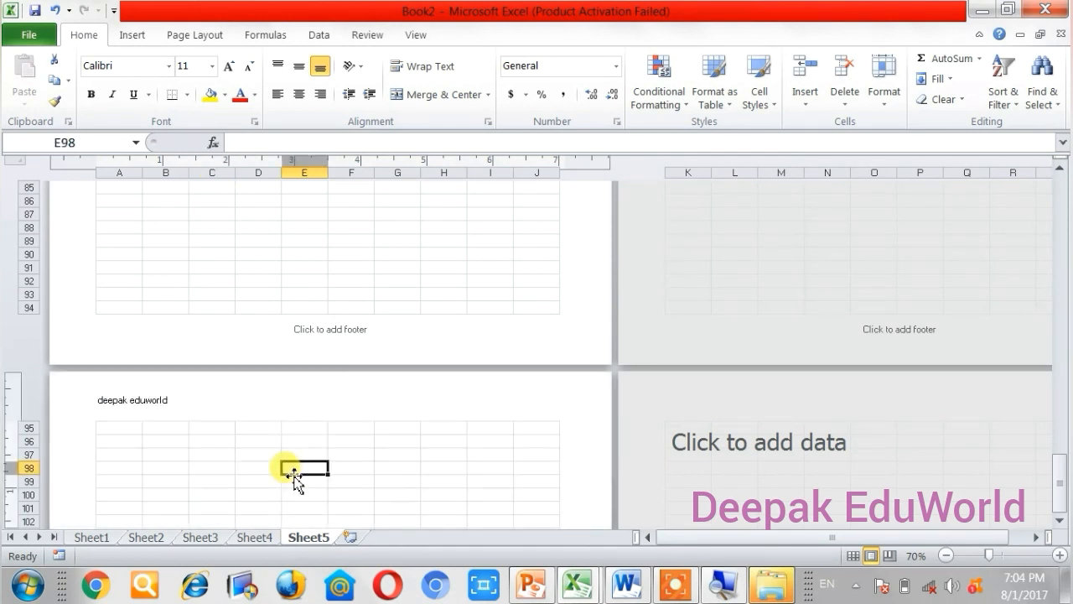
Enter the sample text "ihdigdthft" in cell E98 on the third page and check that page's header
{"action": "type", "text": "ihdigdthft"}
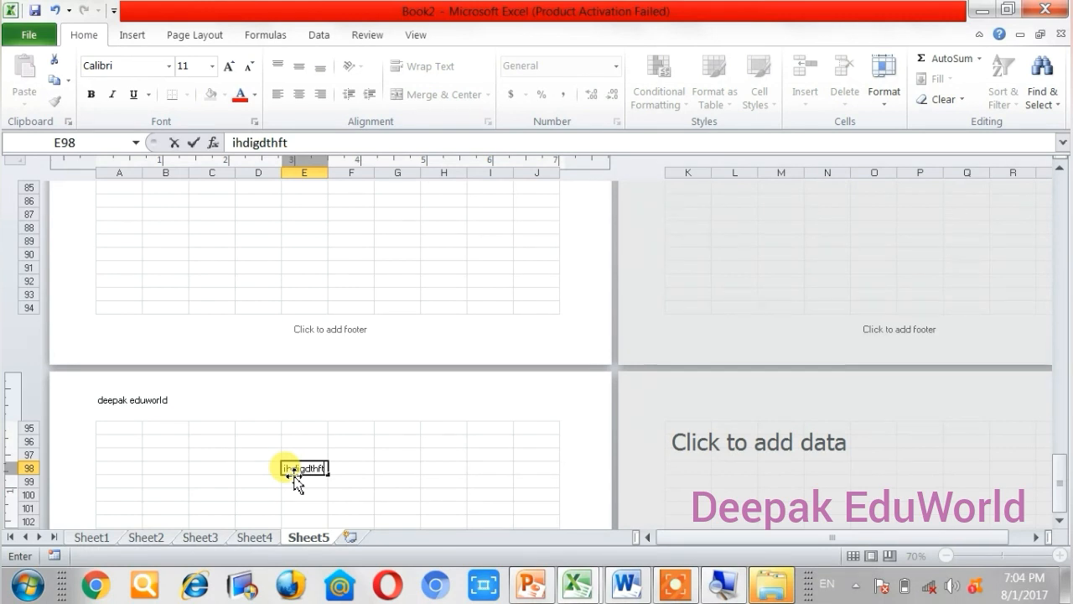
{"action": "left_click", "coordinate": [395, 478]}
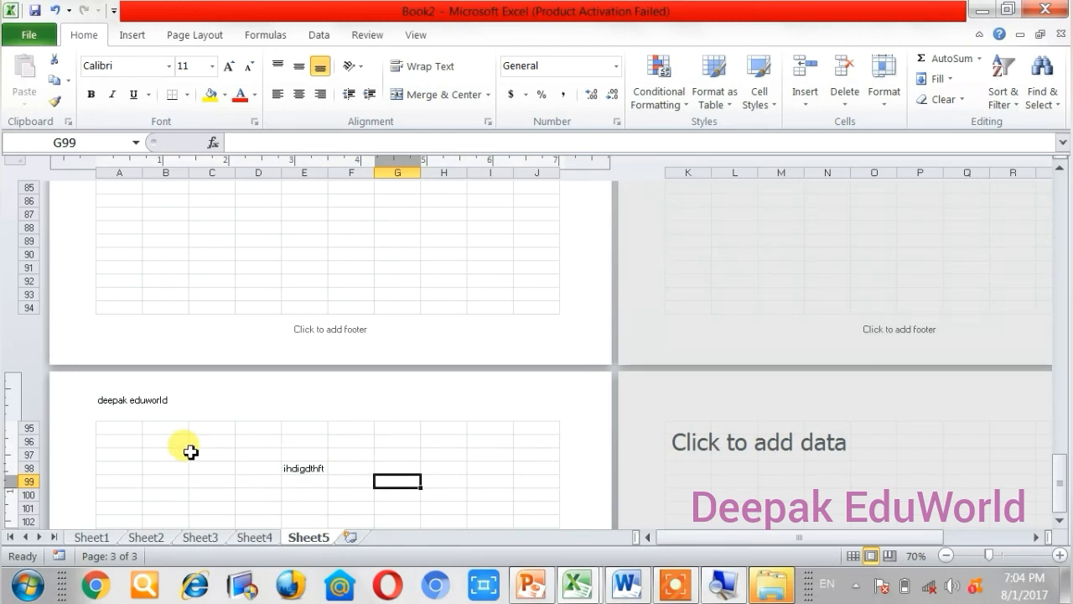
{"action": "left_click", "coordinate": [161, 414]}
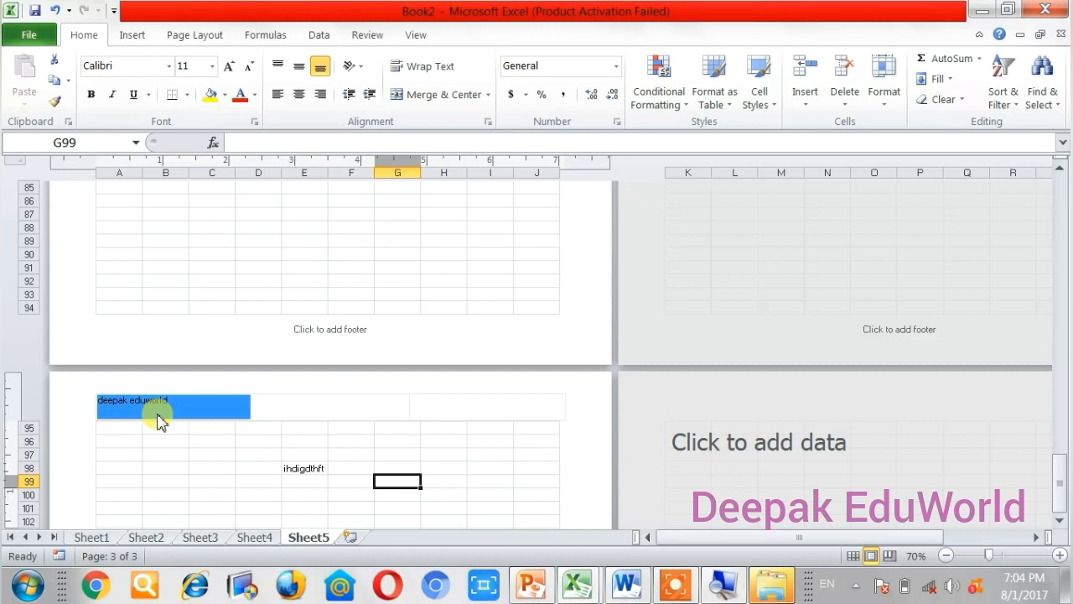
{"action": "left_click", "coordinate": [192, 448]}
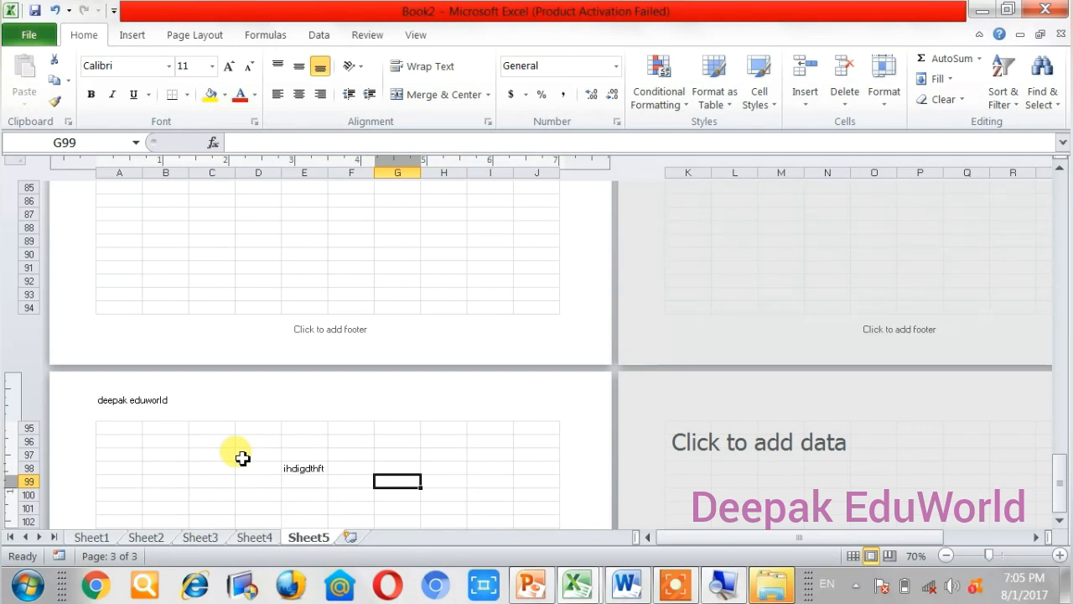
Enter "ms excel" in the centre section of the first page's footer
{"action": "scroll", "coordinate": [243, 458], "scroll_direction": "up", "scroll_amount": 20}
{"action": "scroll", "coordinate": [242, 458], "scroll_direction": "up", "scroll_amount": 5}
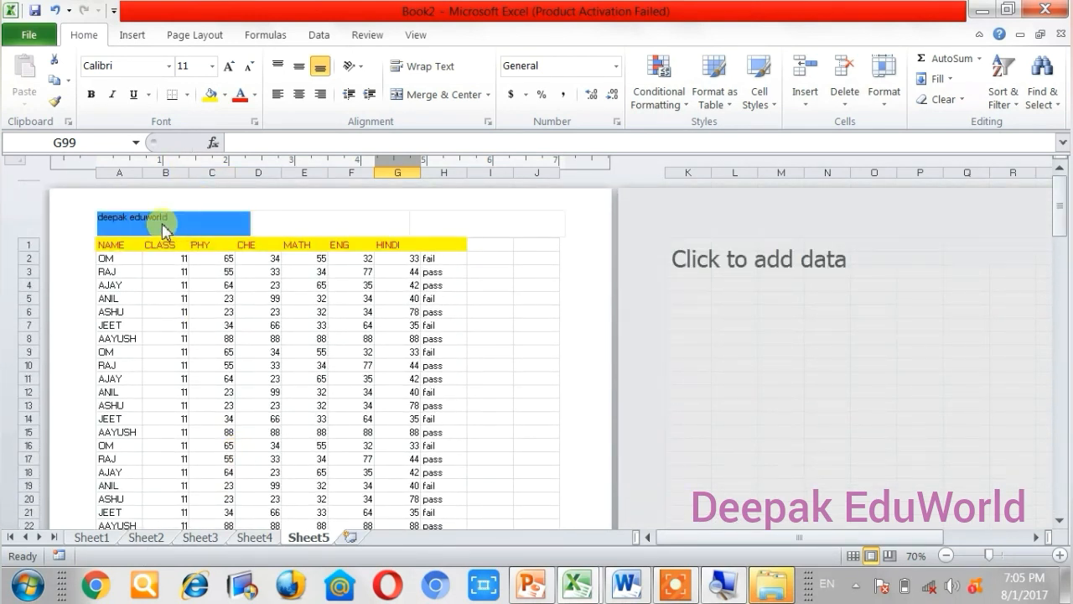
{"action": "scroll", "coordinate": [209, 352], "scroll_direction": "down", "scroll_amount": 8}
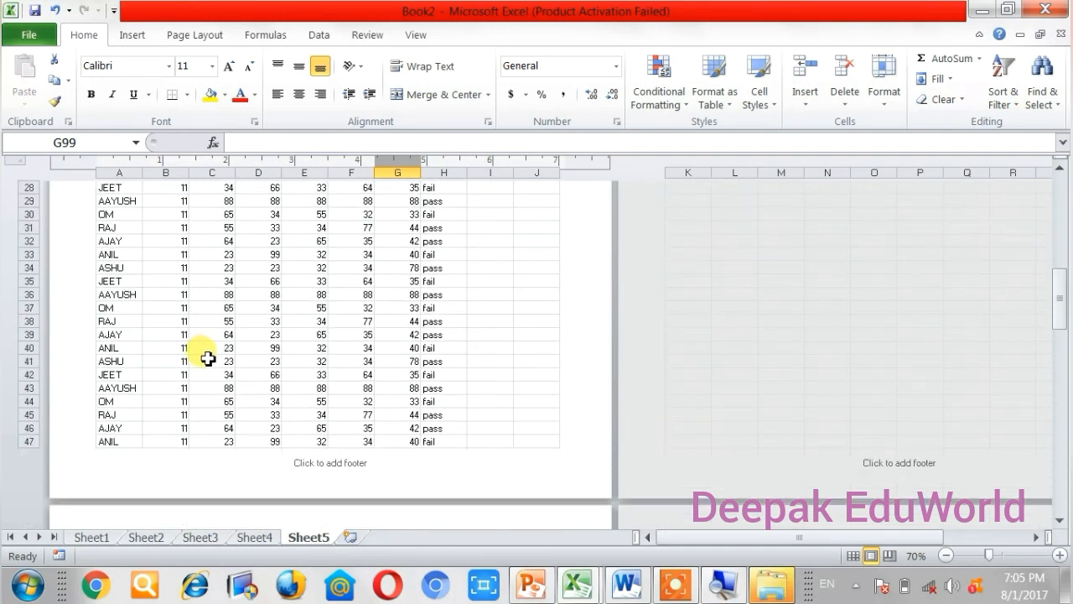
{"action": "scroll", "coordinate": [209, 358], "scroll_direction": "down", "scroll_amount": 2}
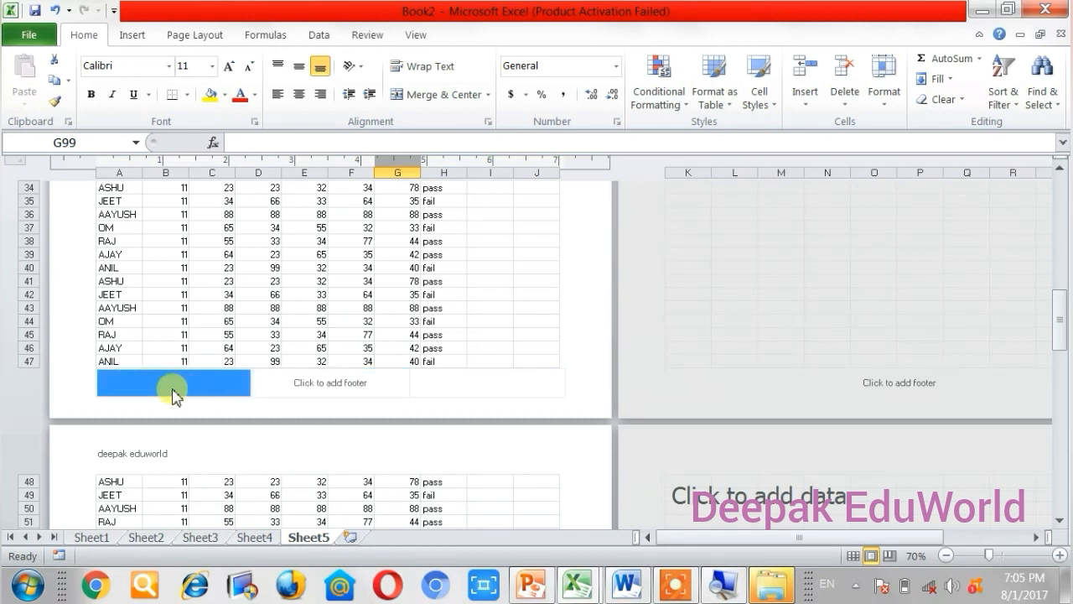
{"action": "left_click", "coordinate": [298, 394]}
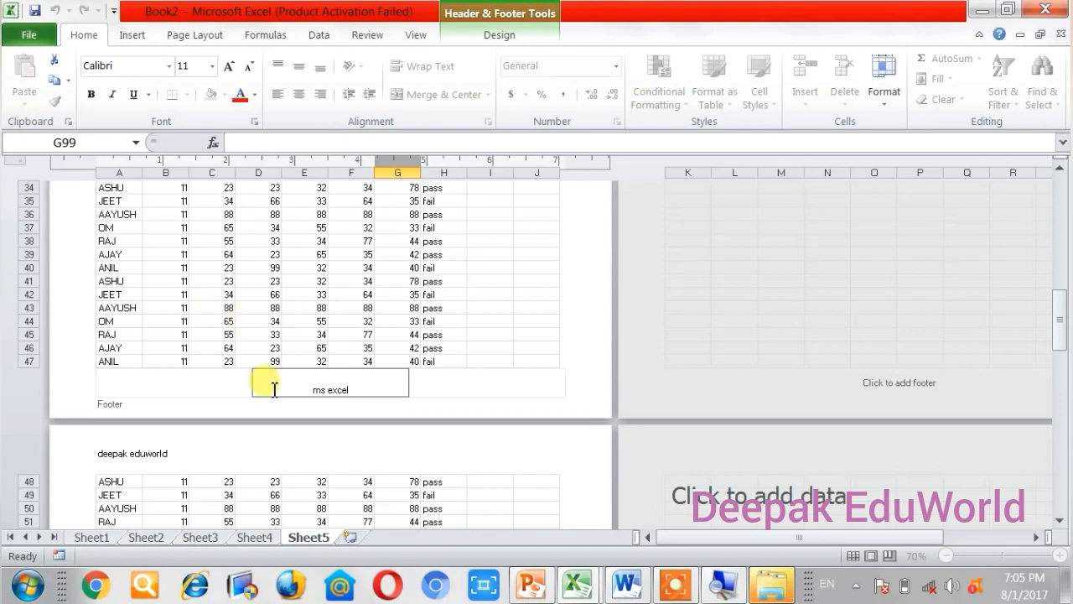
{"action": "left_click", "coordinate": [312, 319]}
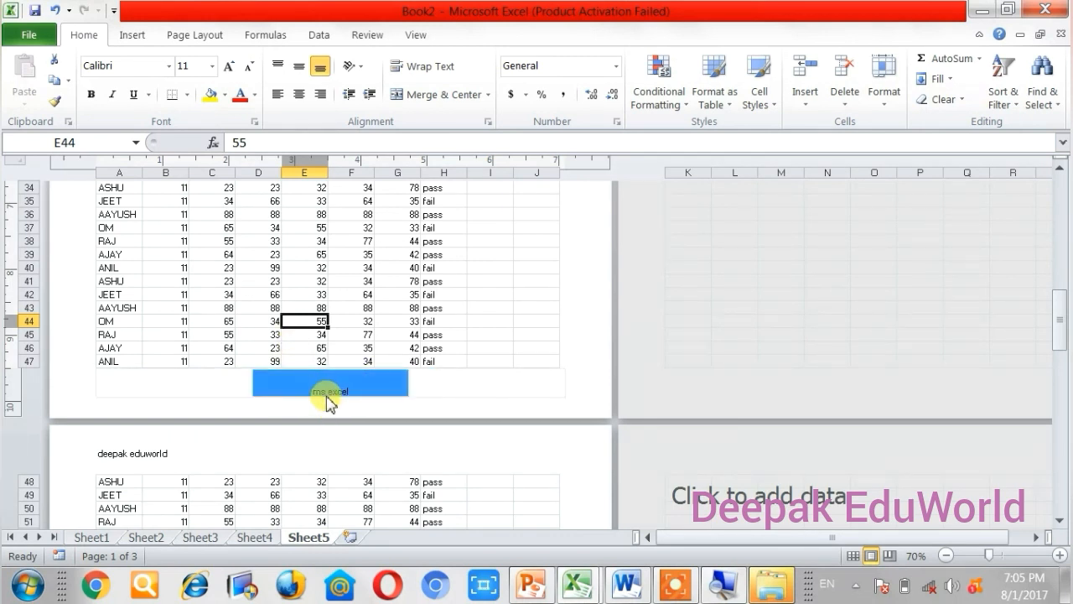
Examine the footer on the second and third pages and the blank area after them
{"action": "scroll", "coordinate": [386, 409], "scroll_direction": "down", "scroll_amount": 6}
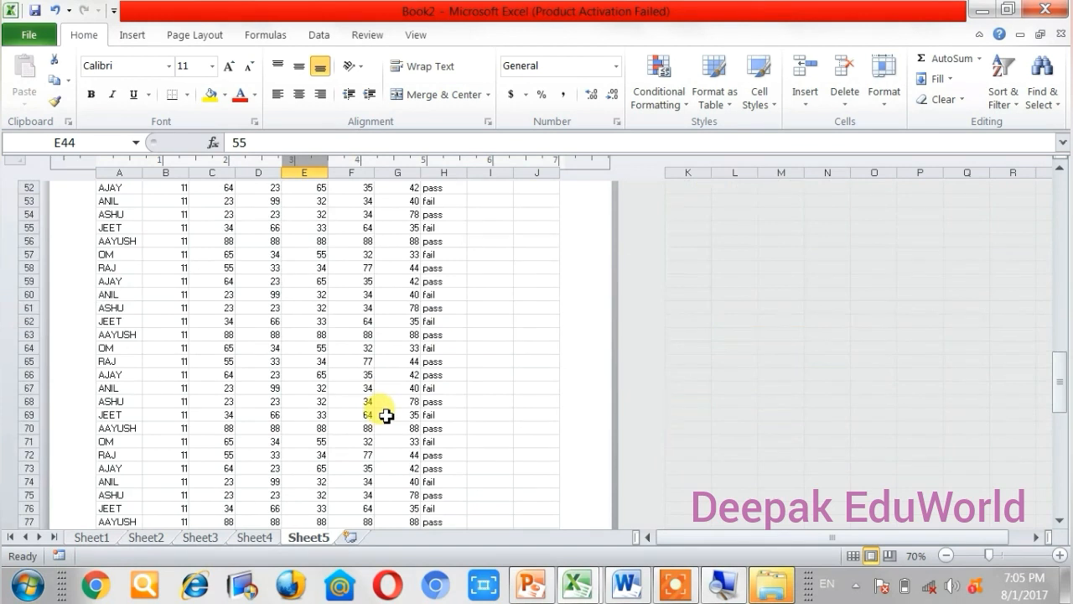
{"action": "scroll", "coordinate": [385, 416], "scroll_direction": "down", "scroll_amount": 3}
{"action": "scroll", "coordinate": [386, 416], "scroll_direction": "down", "scroll_amount": 7}
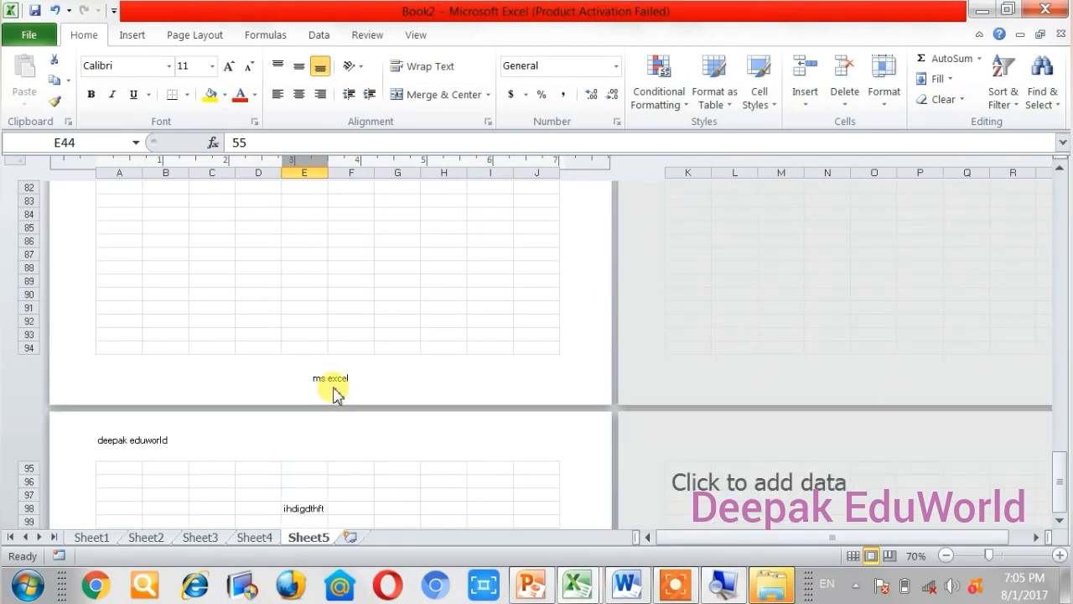
{"action": "scroll", "coordinate": [333, 395], "scroll_direction": "down", "scroll_amount": 15}
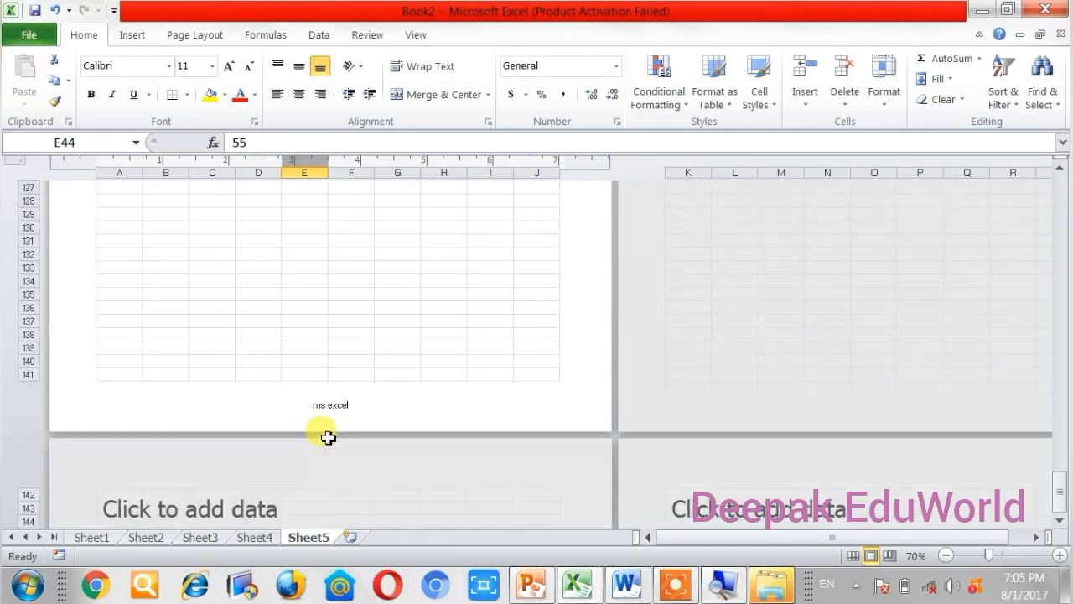
{"action": "left_click", "coordinate": [342, 411]}
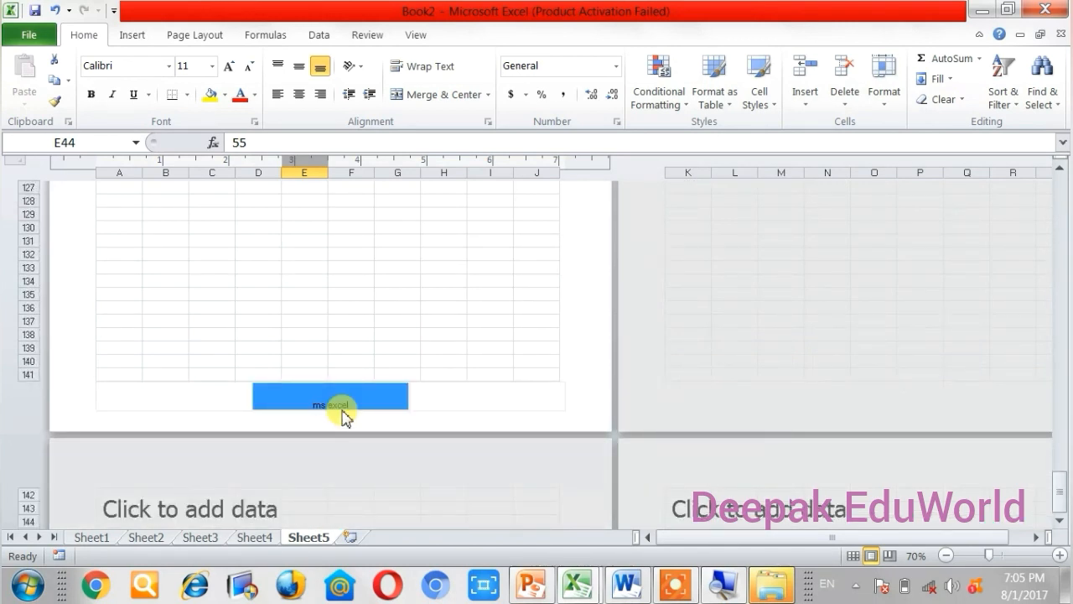
{"action": "left_click", "coordinate": [341, 431]}
{"action": "scroll", "coordinate": [341, 432], "scroll_direction": "down", "scroll_amount": 2}
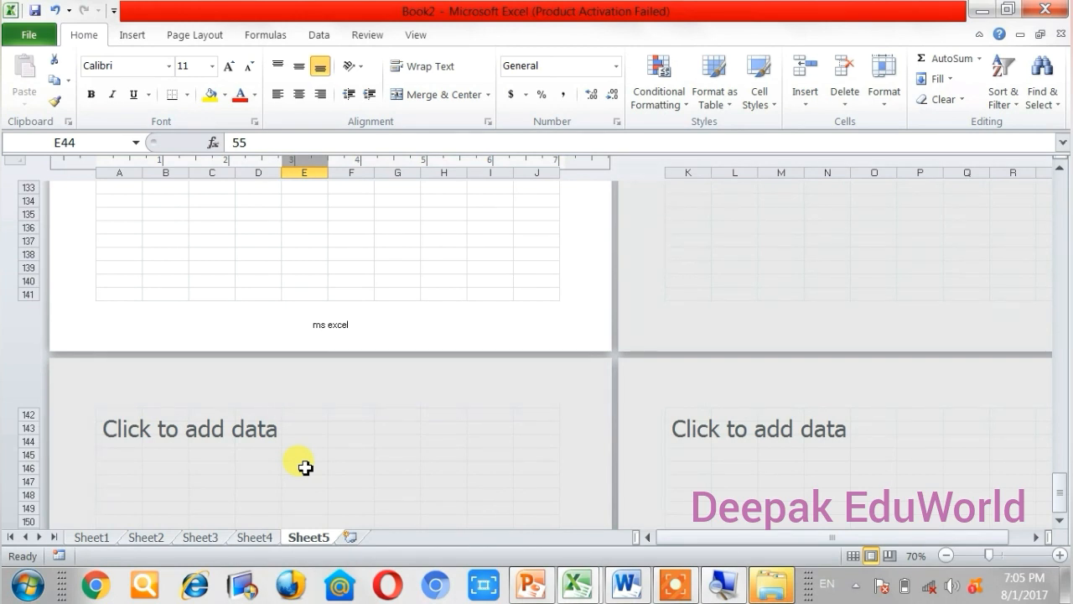
{"action": "left_click", "coordinate": [394, 334]}
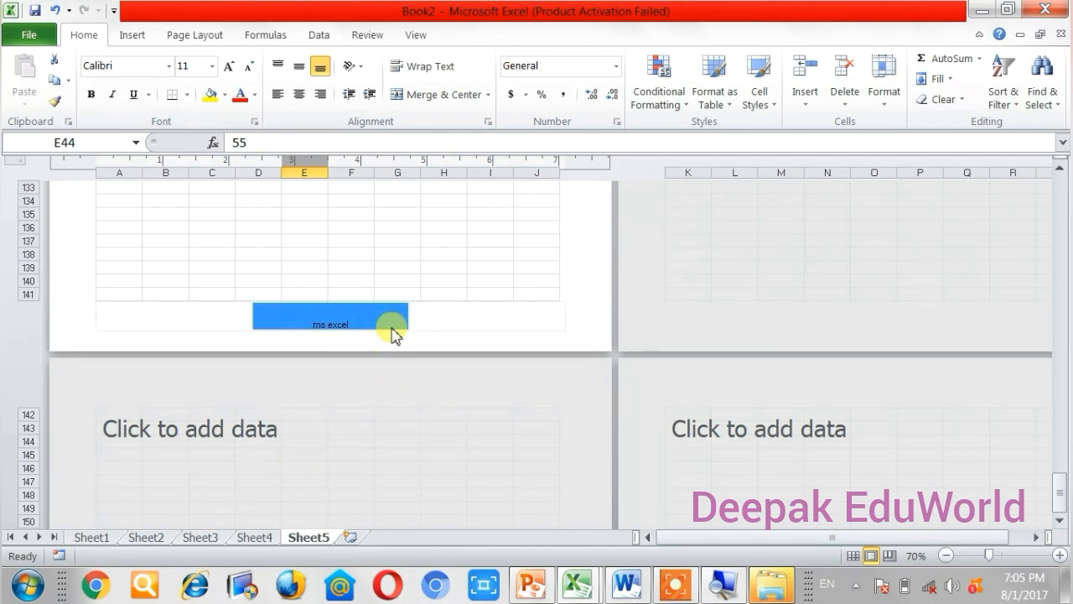
{"action": "scroll", "coordinate": [395, 334], "scroll_direction": "up", "scroll_amount": 12}
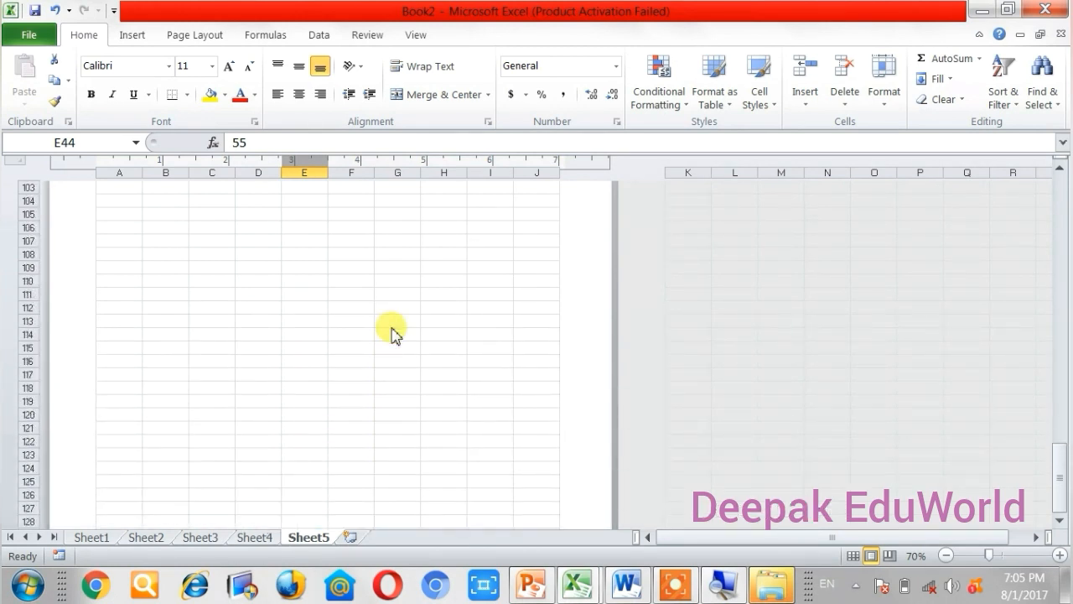
{"action": "scroll", "coordinate": [392, 329], "scroll_direction": "up", "scroll_amount": 20}
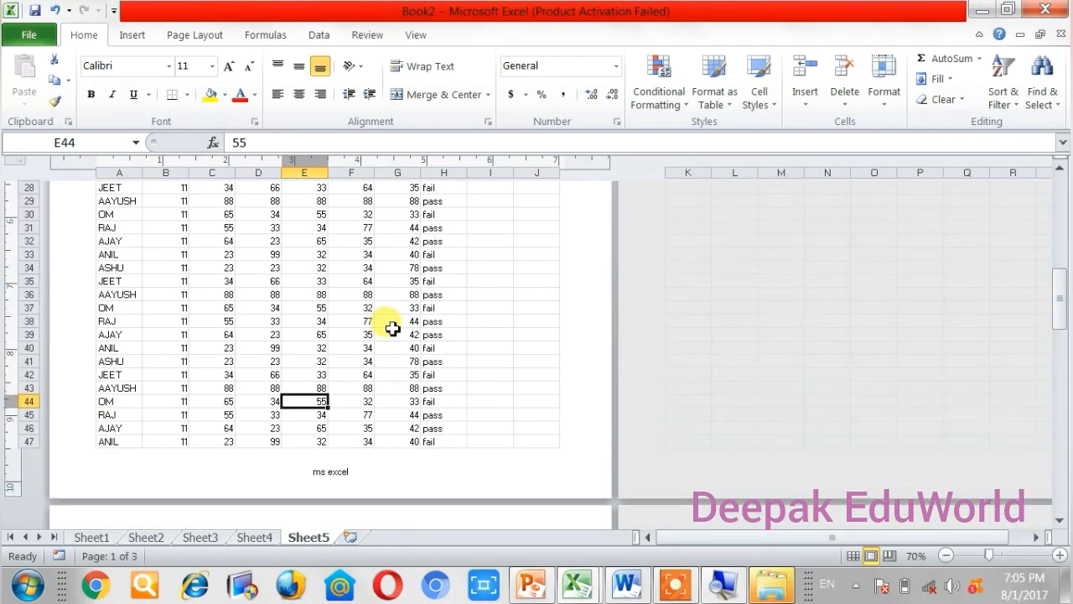
Insert the Page Number element in the right section of the first page's header
{"action": "left_click", "coordinate": [143, 231]}
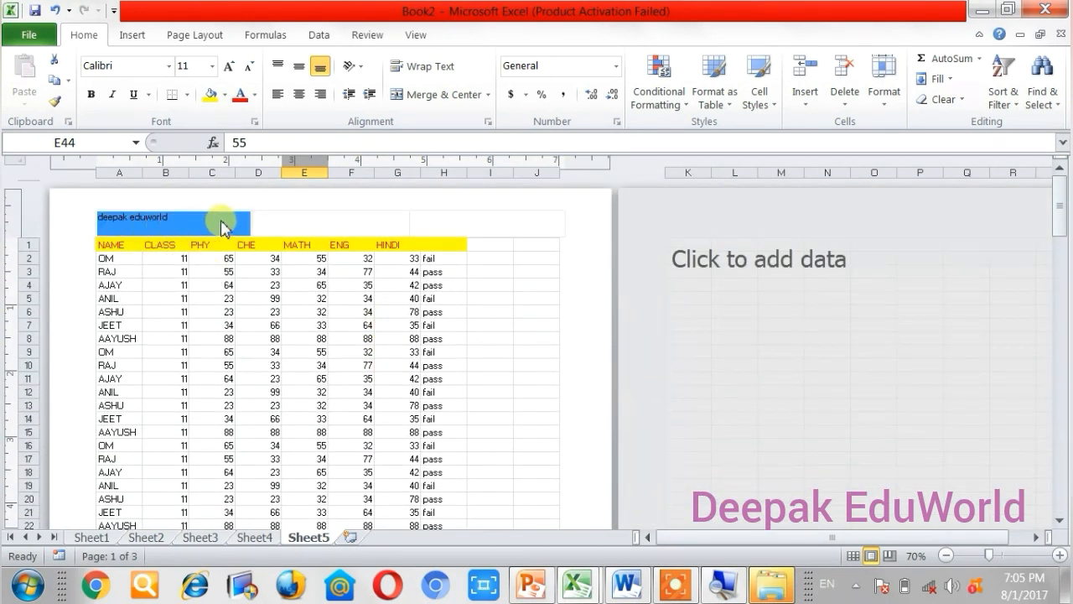
{"action": "left_click", "coordinate": [411, 228]}
{"action": "left_click", "coordinate": [479, 223]}
{"action": "left_click", "coordinate": [352, 225]}
{"action": "left_click", "coordinate": [237, 220]}
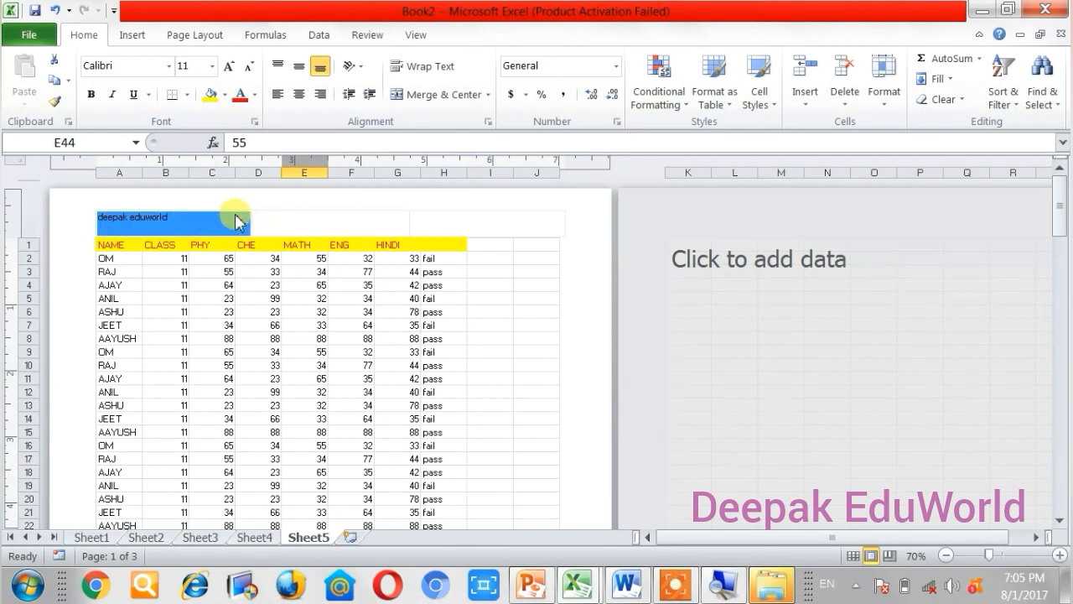
{"action": "left_click", "coordinate": [281, 225]}
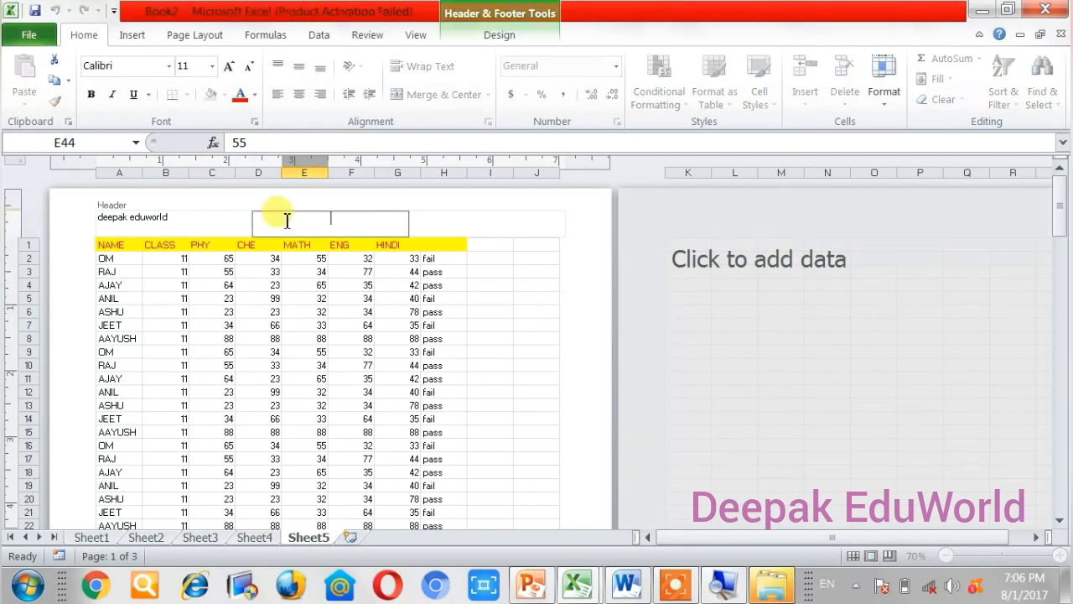
{"action": "left_click", "coordinate": [495, 38]}
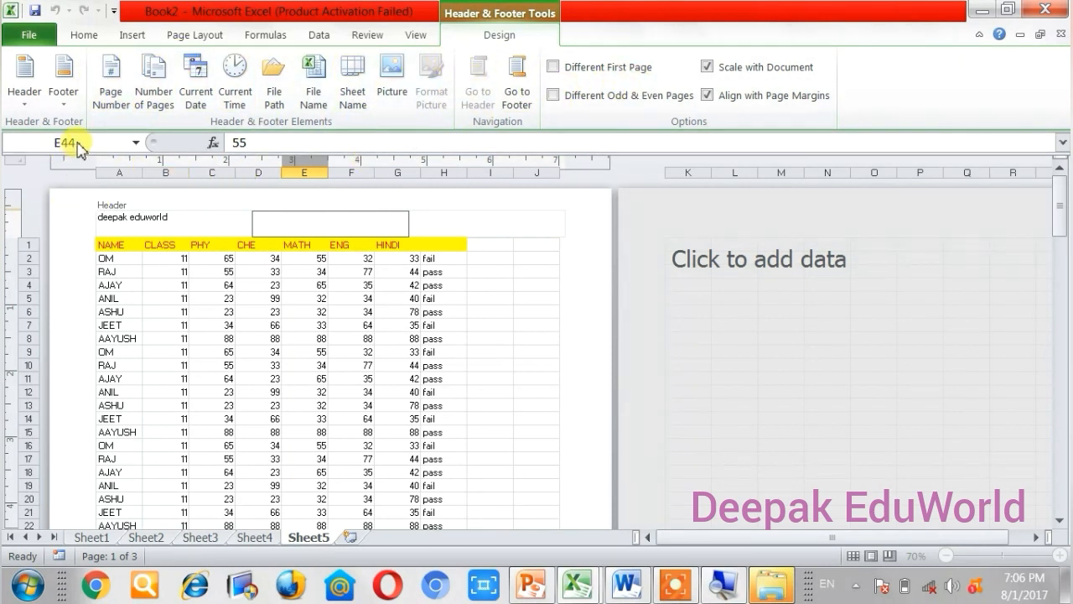
{"action": "left_click", "coordinate": [510, 224]}
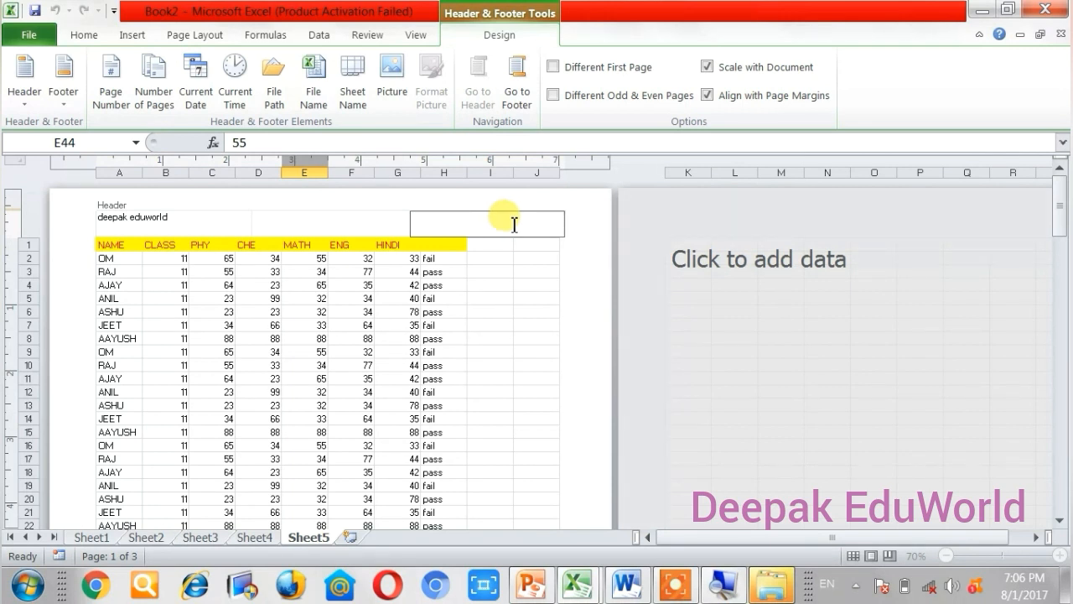
{"action": "left_click", "coordinate": [115, 99]}
{"action": "left_click", "coordinate": [412, 285]}
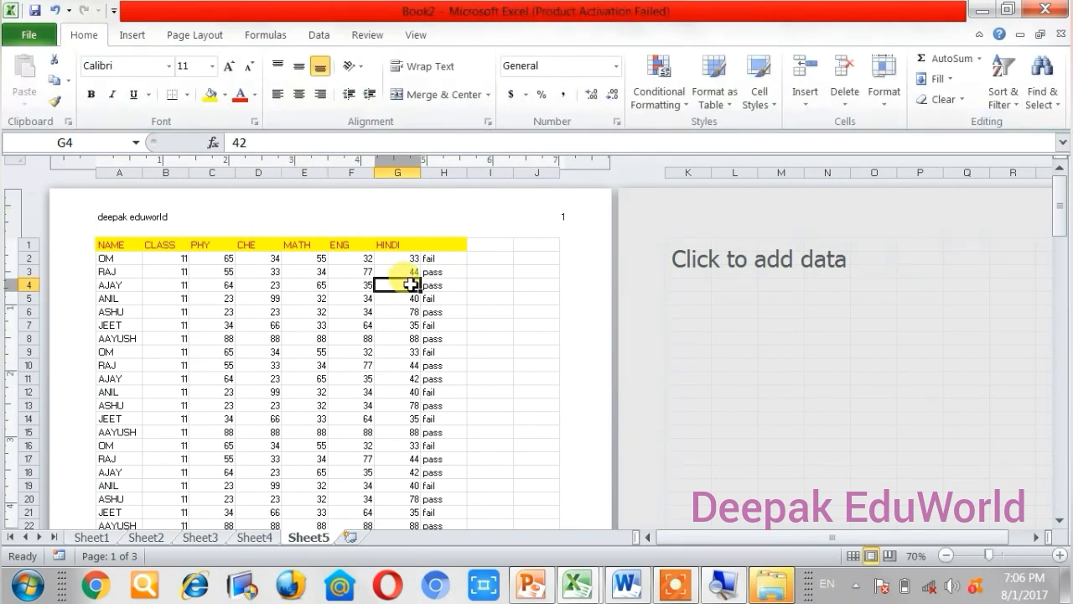
Examine the page number in the header of each page at a larger zoom
{"action": "scroll", "coordinate": [538, 266], "scroll_direction": "up", "scroll_amount": 1}
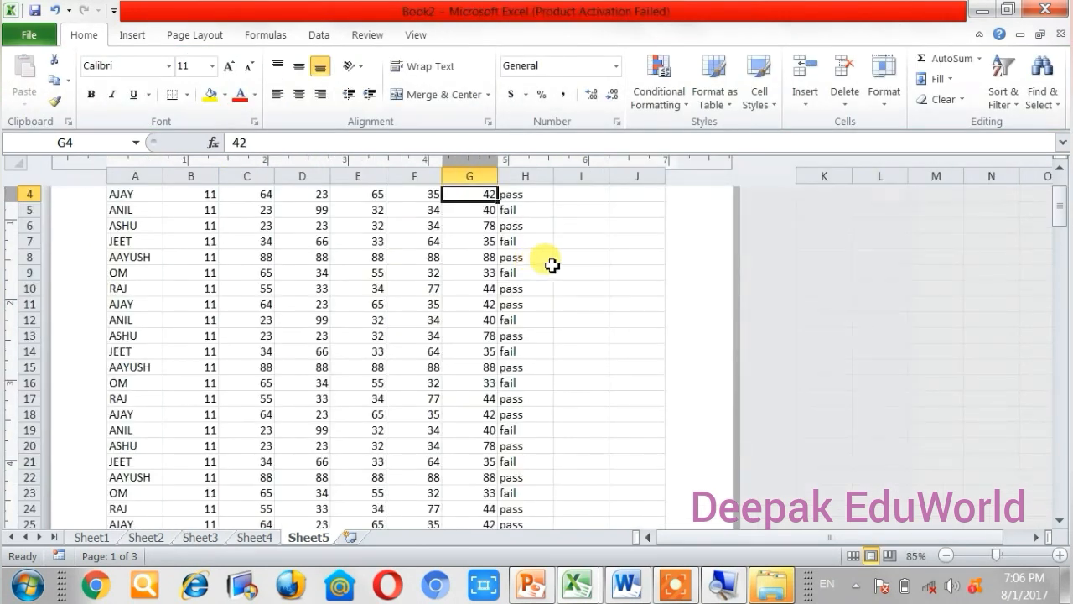
{"action": "scroll", "coordinate": [561, 265], "scroll_direction": "up", "scroll_amount": 1}
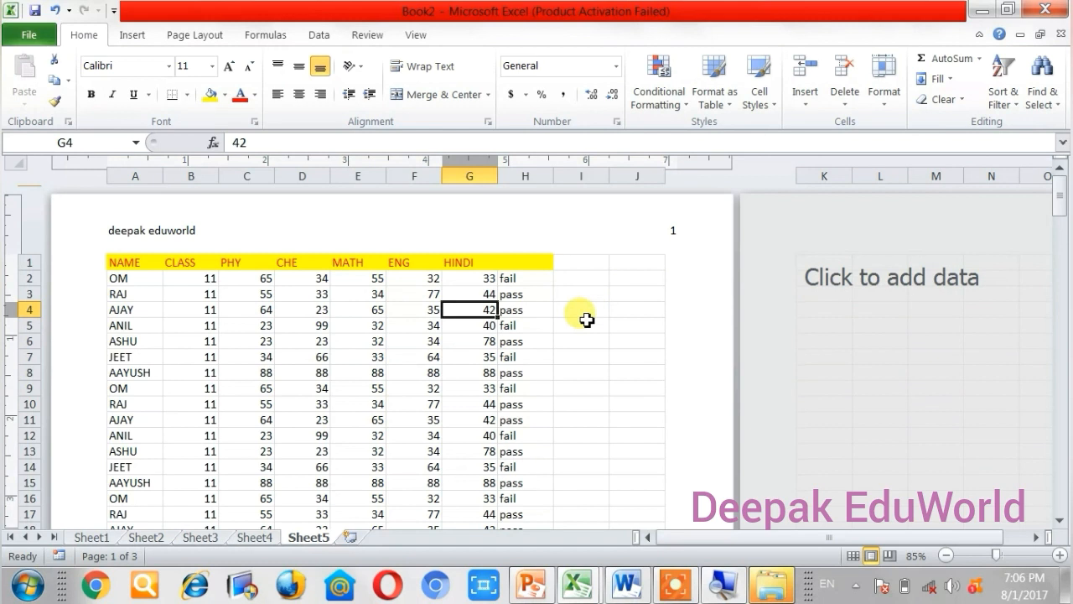
{"action": "scroll", "coordinate": [558, 336], "scroll_direction": "down", "scroll_amount": 12}
{"action": "scroll", "coordinate": [561, 343], "scroll_direction": "down", "scroll_amount": 3}
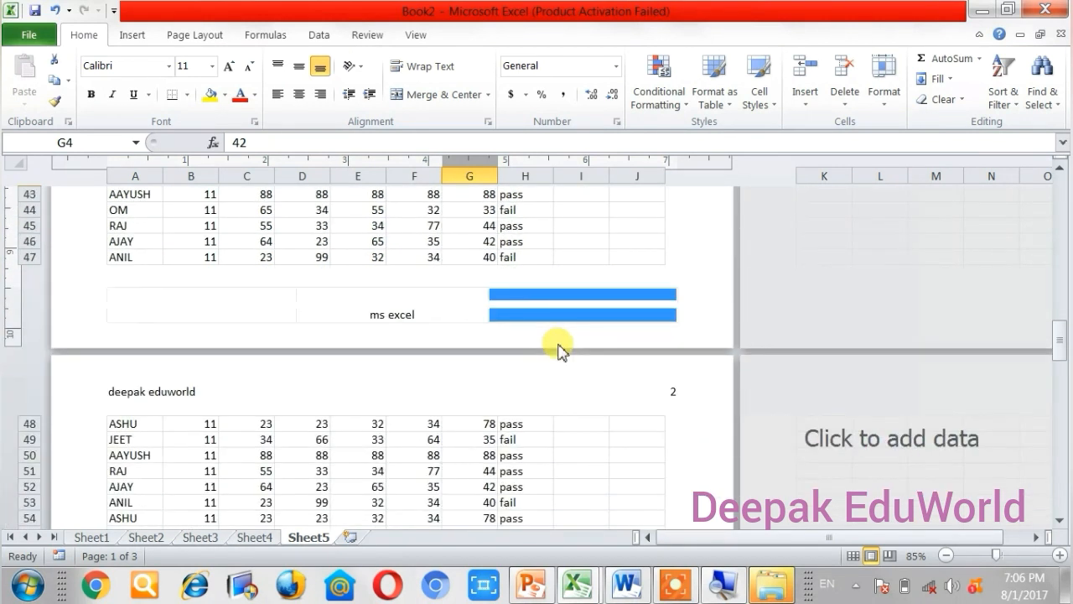
{"action": "scroll", "coordinate": [609, 422], "scroll_direction": "down", "scroll_amount": 16}
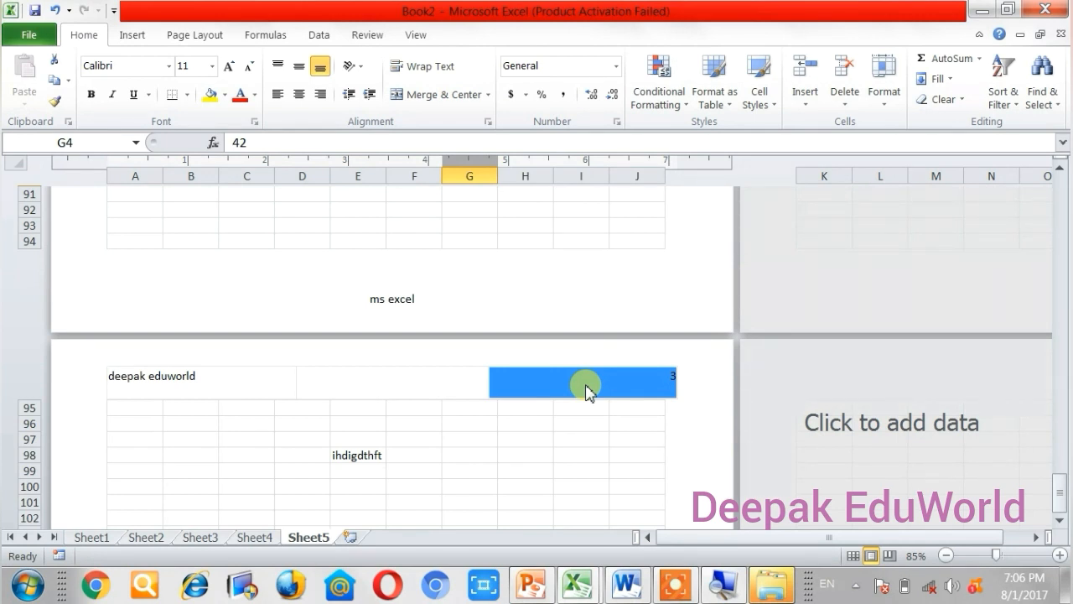
{"action": "scroll", "coordinate": [587, 390], "scroll_direction": "up", "scroll_amount": 20}
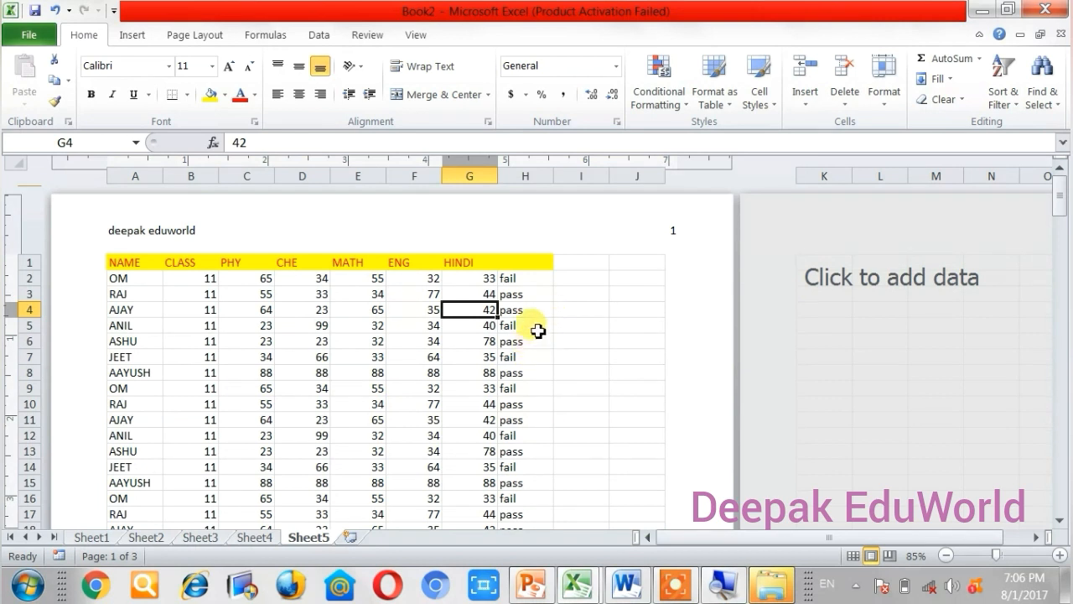
Delete the page number from the right header section and check the header on the next page
{"action": "left_click", "coordinate": [609, 242]}
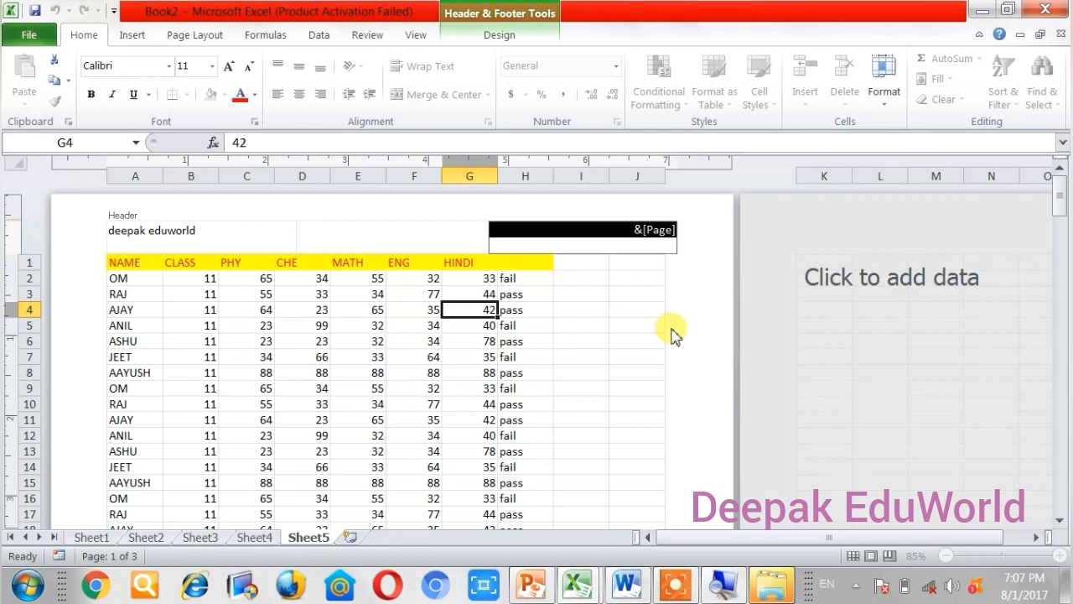
{"action": "key", "text": "Delete"}
{"action": "left_click", "coordinate": [491, 356]}
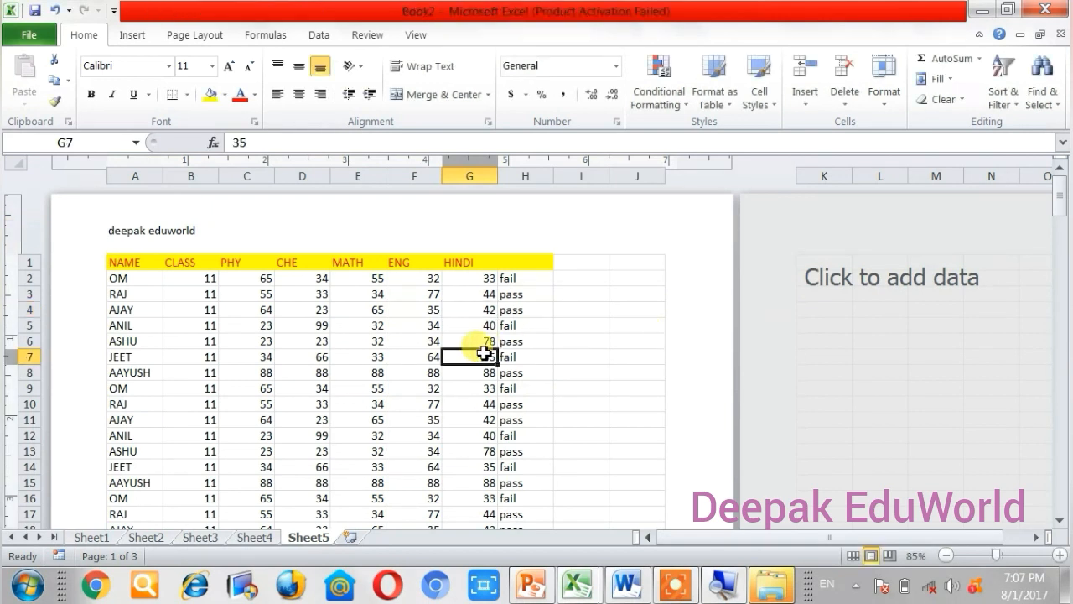
{"action": "scroll", "coordinate": [525, 353], "scroll_direction": "down", "scroll_amount": 13}
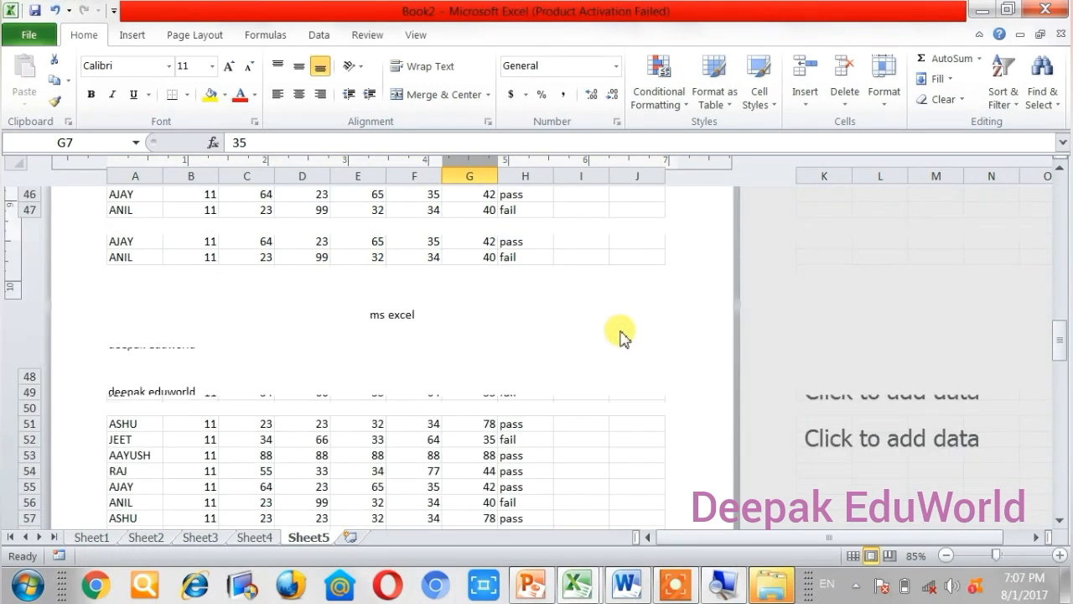
{"action": "scroll", "coordinate": [587, 426], "scroll_direction": "up", "scroll_amount": 13}
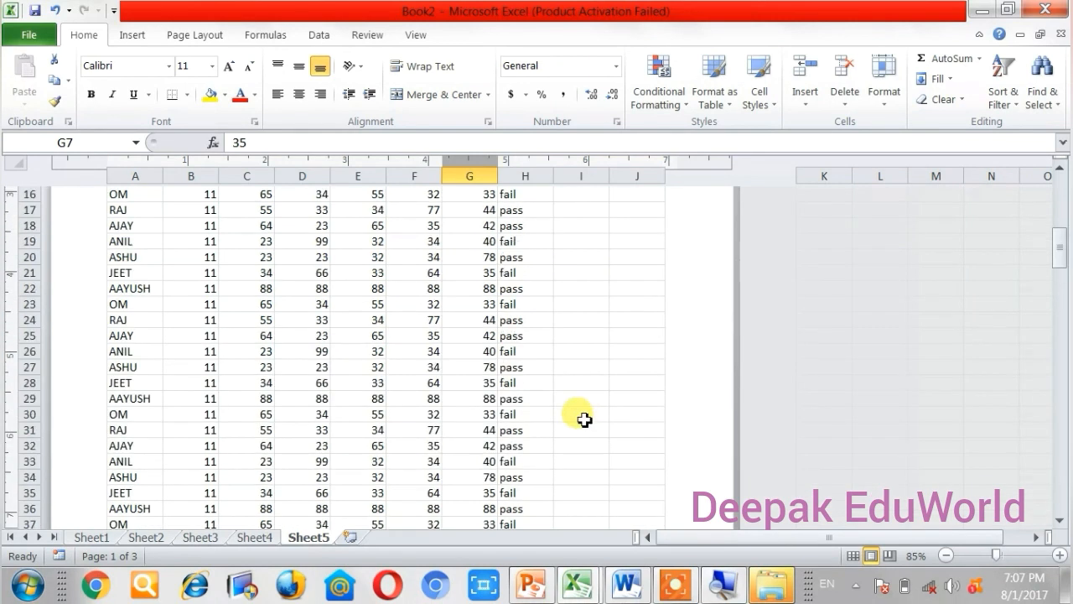
Insert the Number of Pages element in the right section of the first page's header
{"action": "left_click", "coordinate": [604, 237]}
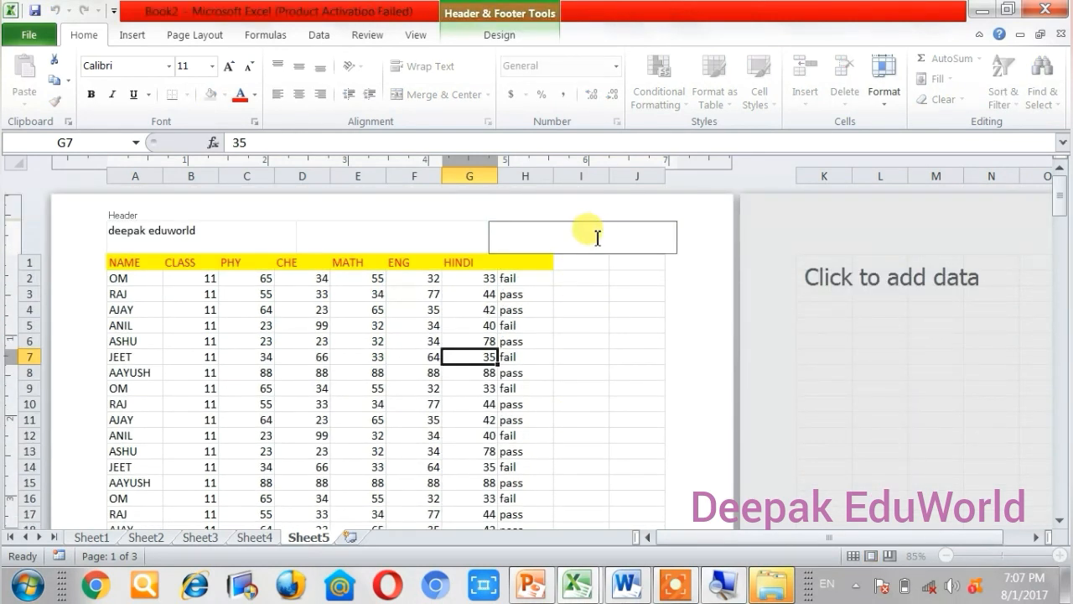
{"action": "left_click", "coordinate": [499, 37]}
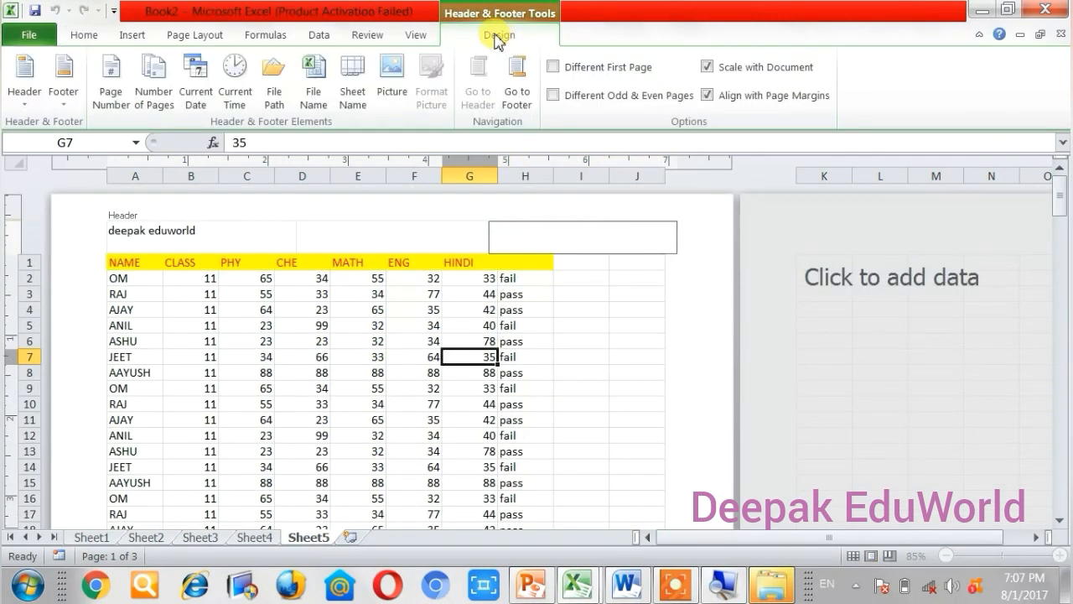
{"action": "left_click", "coordinate": [170, 101]}
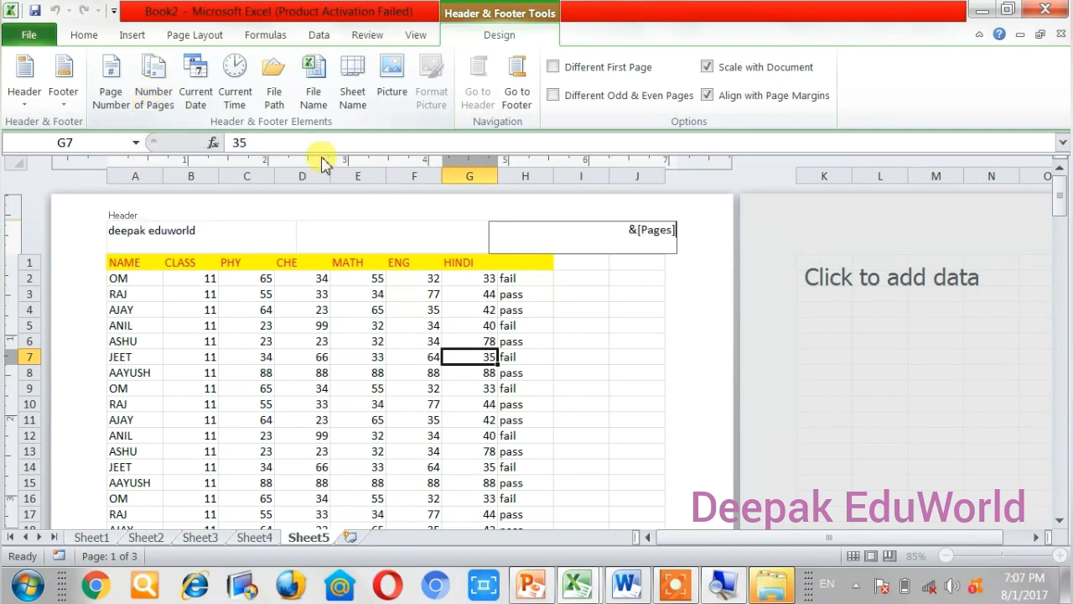
Leave the header and examine the page count in the headers of the first and second pages
{"action": "left_click", "coordinate": [414, 356]}
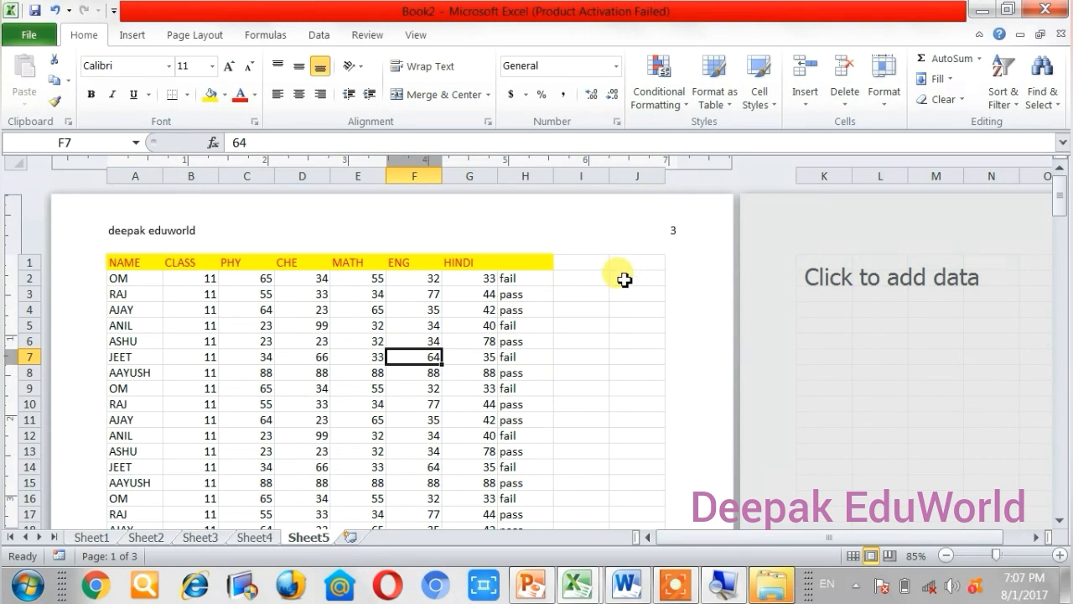
{"action": "scroll", "coordinate": [618, 304], "scroll_direction": "down", "scroll_amount": 14}
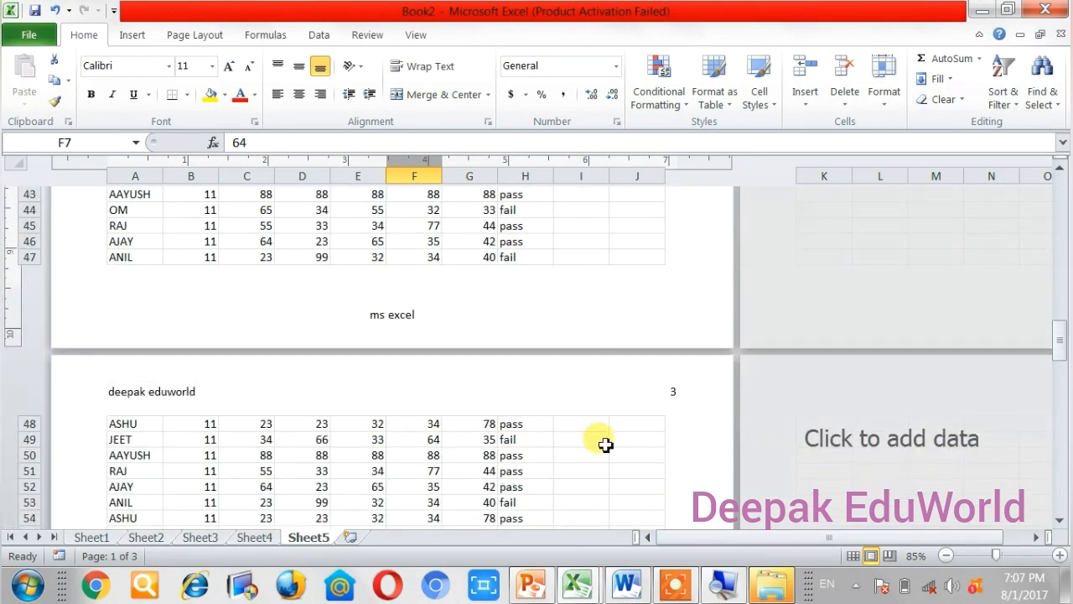
{"action": "scroll", "coordinate": [486, 491], "scroll_direction": "down", "scroll_amount": 20}
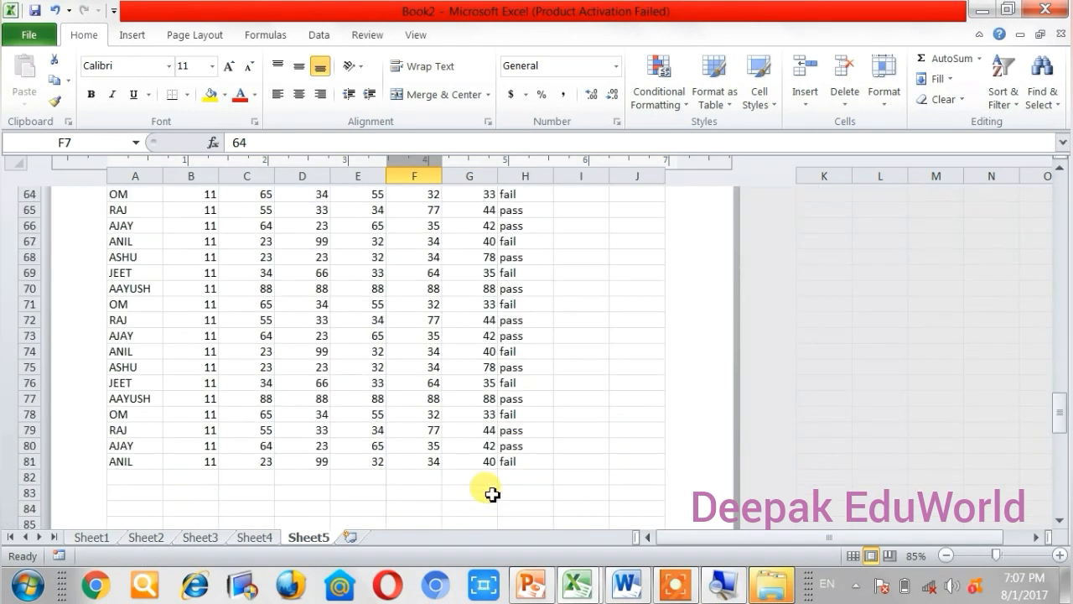
Enter the filler texts "dfgdfhgd" and "dfhgfdh" on the blank fourth page, the second one in cell E162
{"action": "scroll", "coordinate": [487, 455], "scroll_direction": "down", "scroll_amount": 5}
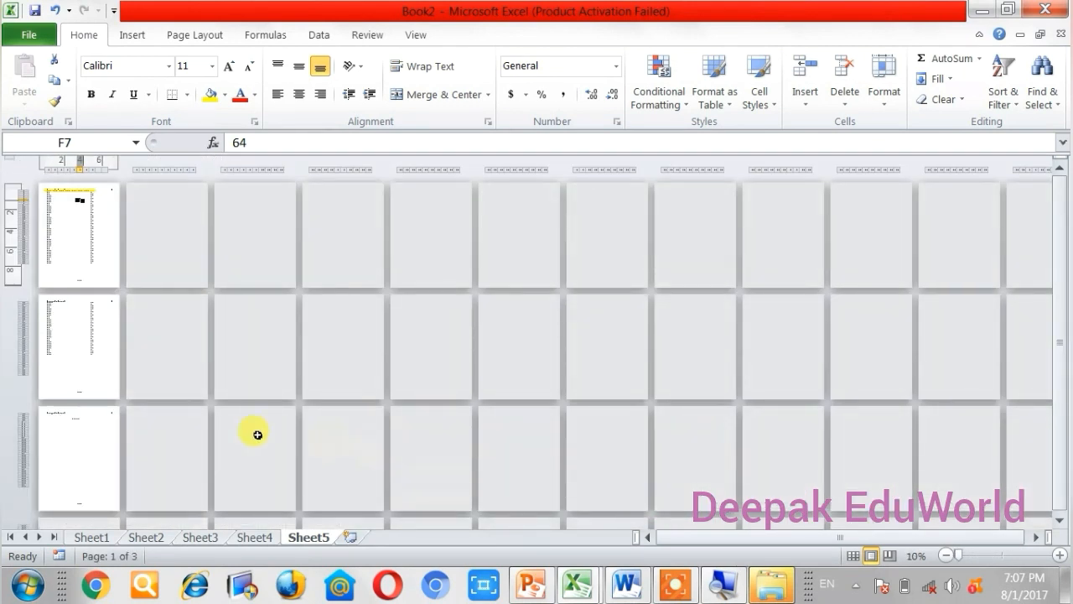
{"action": "scroll", "coordinate": [125, 448], "scroll_direction": "down", "scroll_amount": 3}
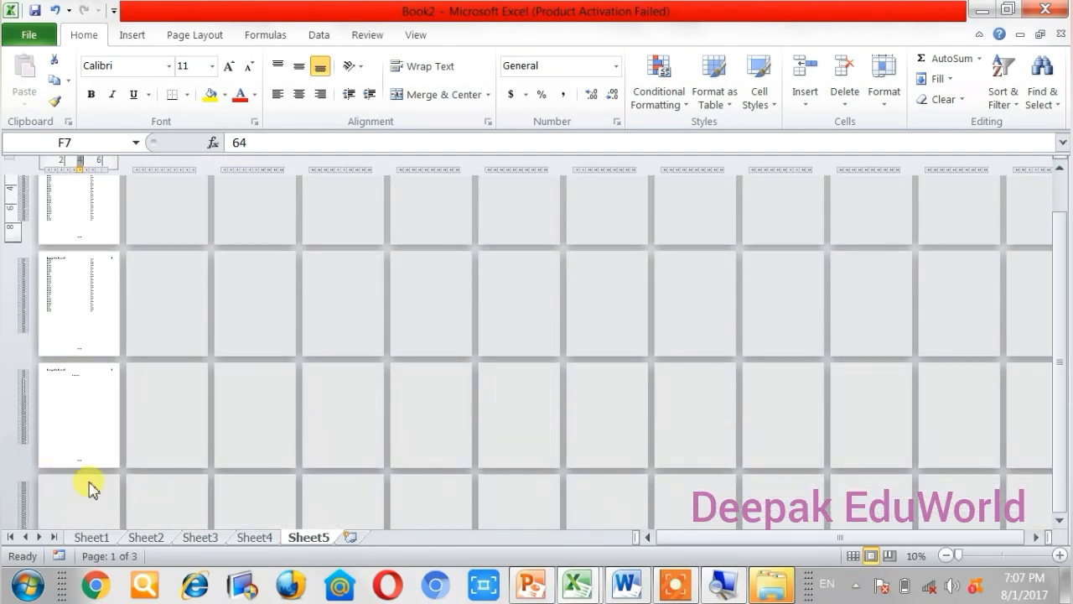
{"action": "scroll", "coordinate": [89, 487], "scroll_direction": "down", "scroll_amount": 1}
{"action": "left_click", "coordinate": [61, 474]}
{"action": "type", "text": "dfgdfhgd"}
{"action": "left_click", "coordinate": [76, 498]}
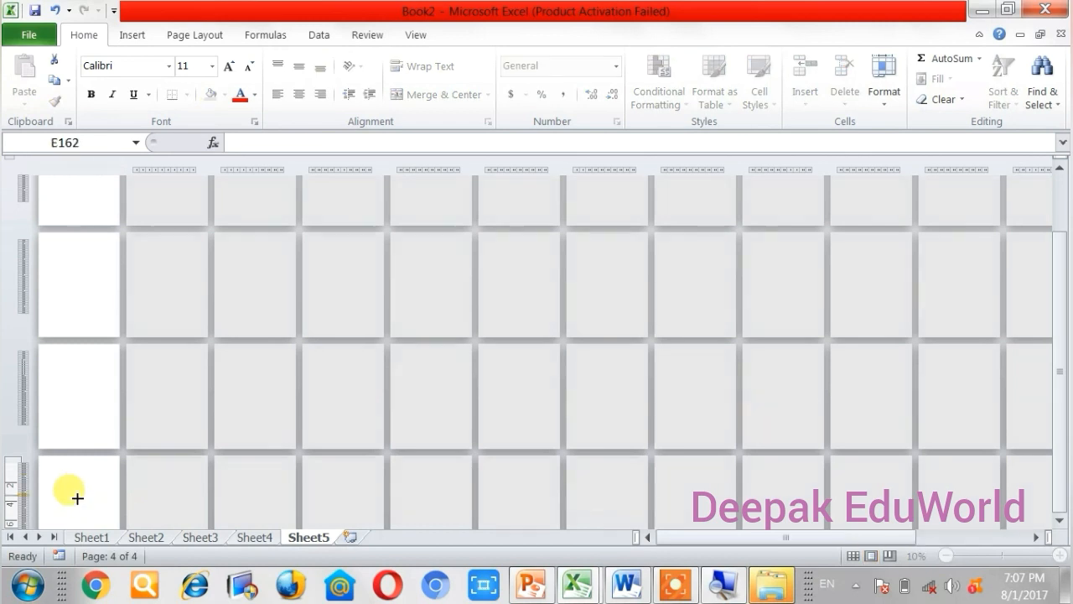
{"action": "type", "text": "dfhgfdh"}
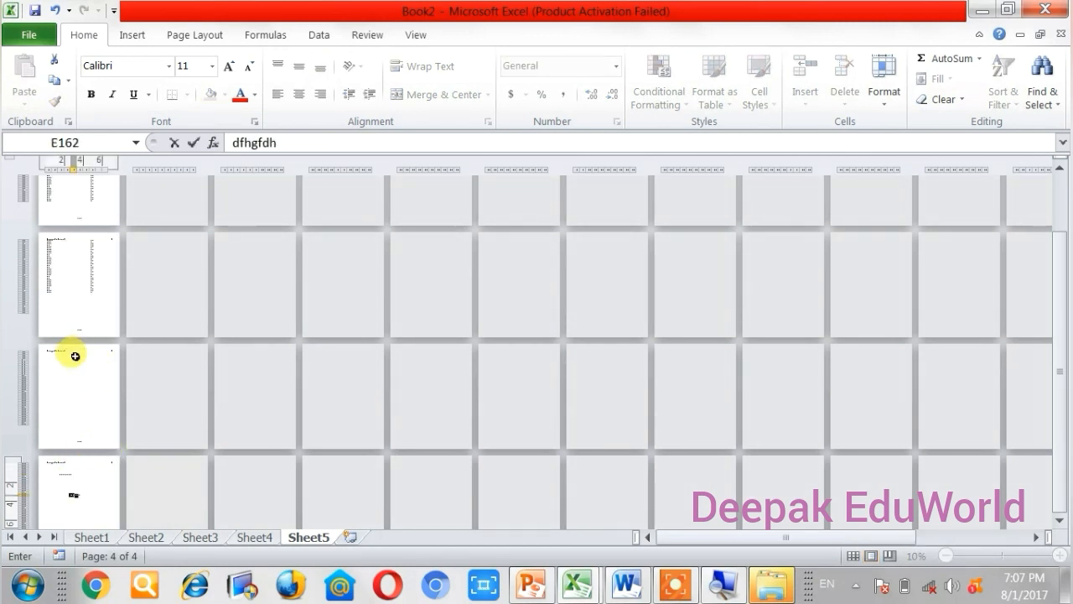
Confirm the filler entry and examine the page count in the first page's header at a larger zoom
{"action": "scroll", "coordinate": [75, 353], "scroll_direction": "up", "scroll_amount": 1}
{"action": "left_click", "coordinate": [89, 293]}
{"action": "scroll", "coordinate": [79, 299], "scroll_direction": "up", "scroll_amount": 6, "text": "ctrl"}
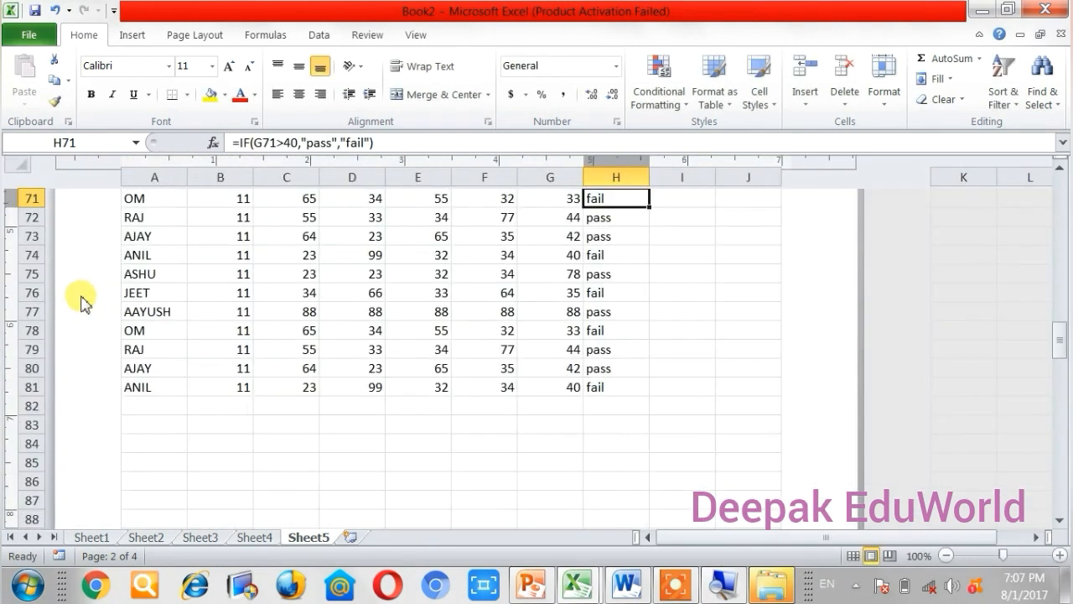
{"action": "scroll", "coordinate": [475, 419], "scroll_direction": "up", "scroll_amount": 20}
{"action": "scroll", "coordinate": [715, 482], "scroll_direction": "up", "scroll_amount": 2}
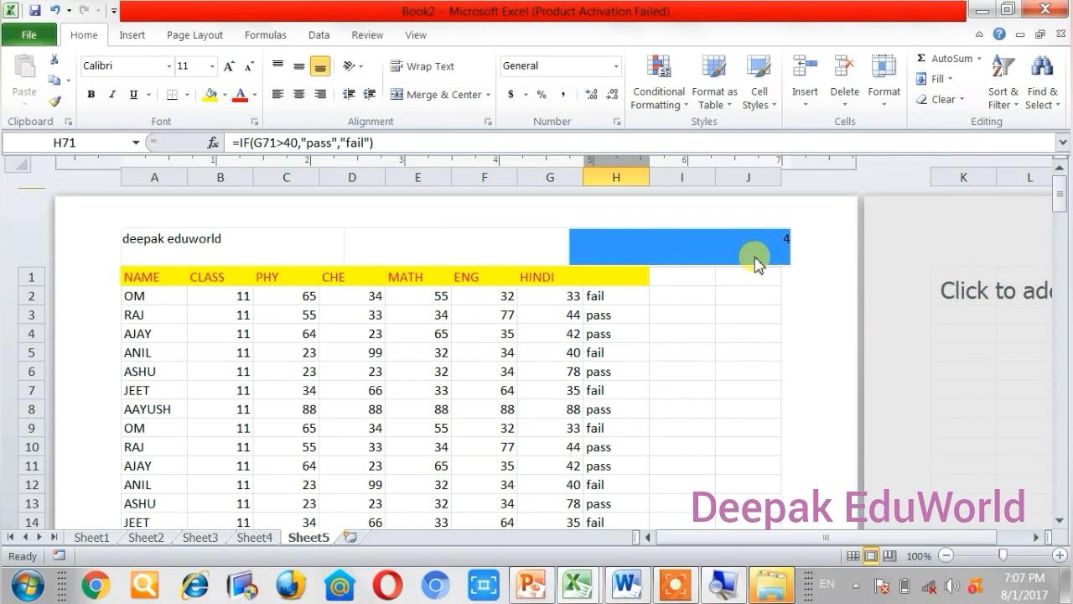
Insert the Page Number element in the center section of the first page's header and compare it with the second page's header
{"action": "left_click", "coordinate": [504, 245]}
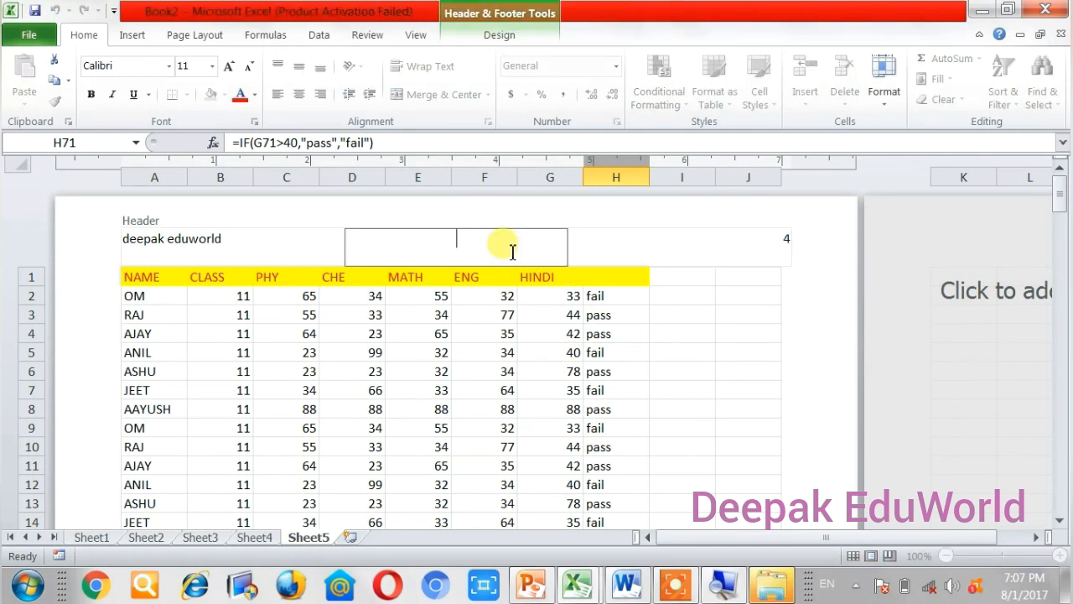
{"action": "left_click", "coordinate": [500, 35]}
{"action": "left_click", "coordinate": [111, 84]}
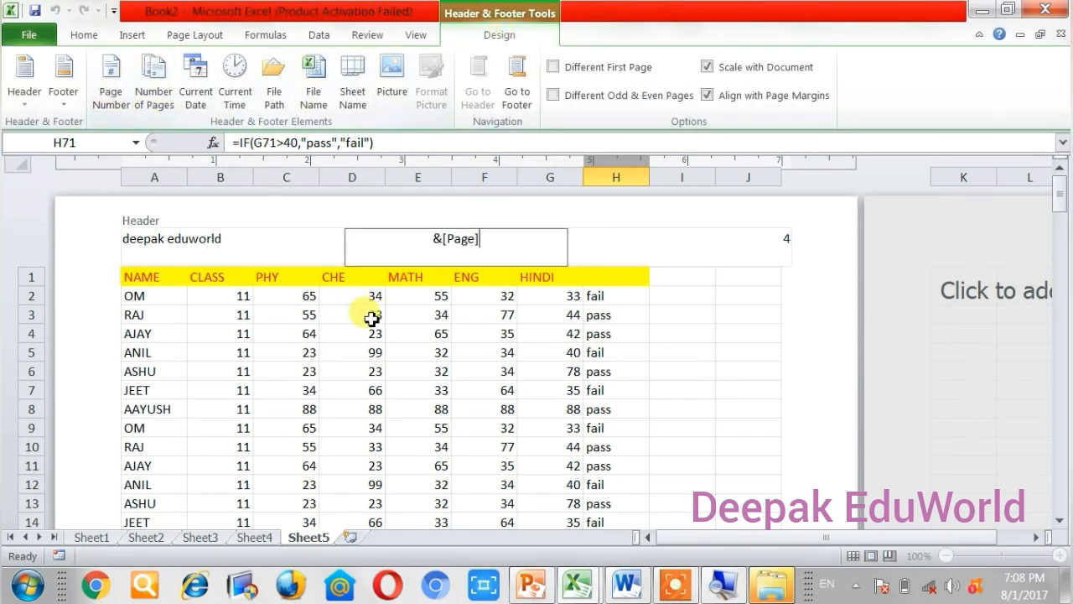
{"action": "left_click", "coordinate": [411, 370]}
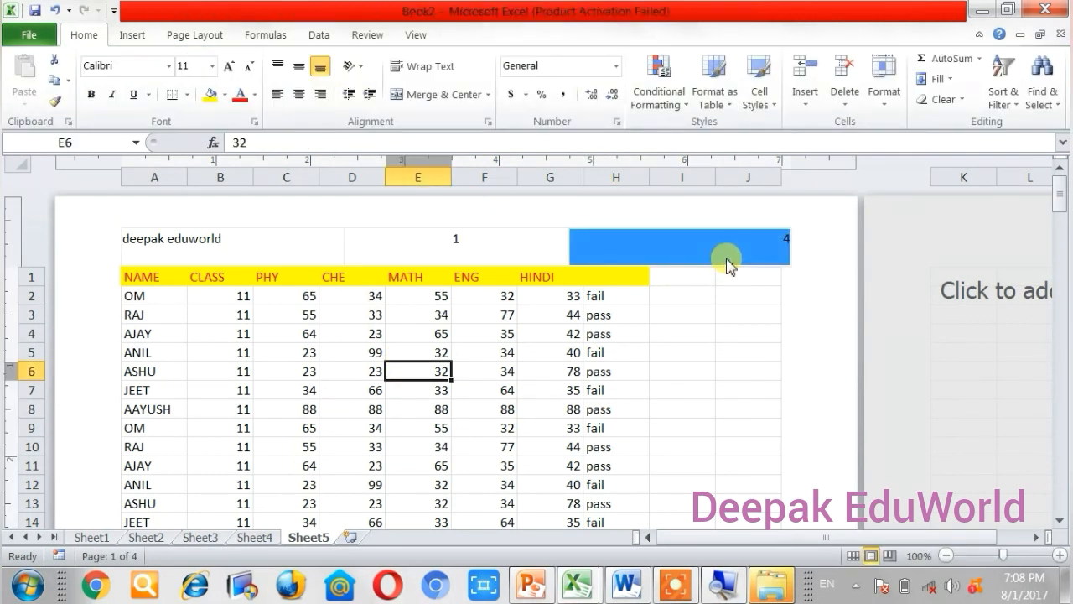
{"action": "scroll", "coordinate": [727, 264], "scroll_direction": "down", "scroll_amount": 13}
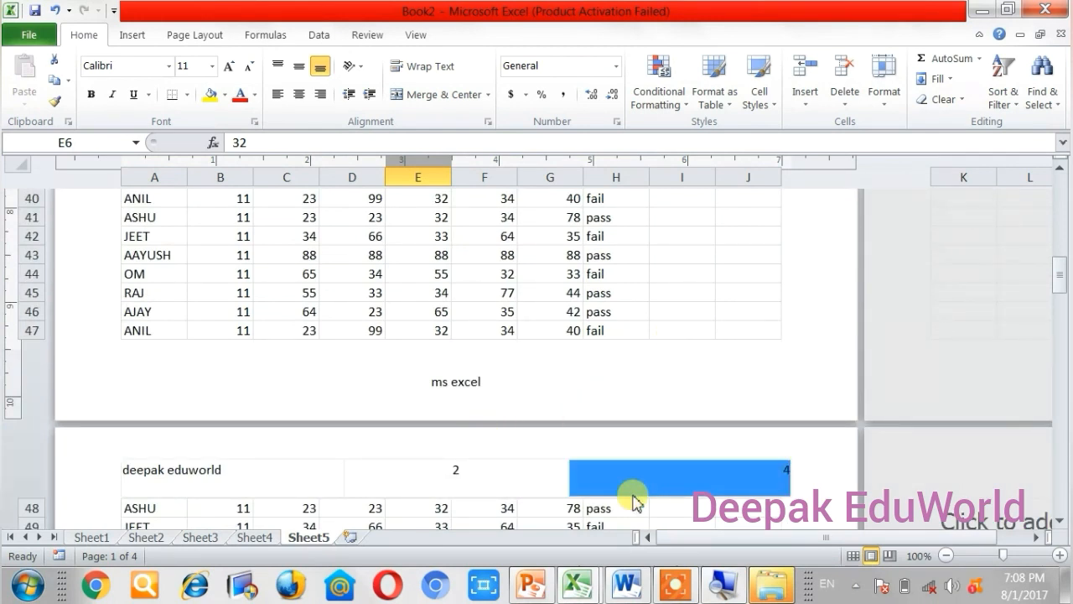
{"action": "scroll", "coordinate": [529, 363], "scroll_direction": "up", "scroll_amount": 8}
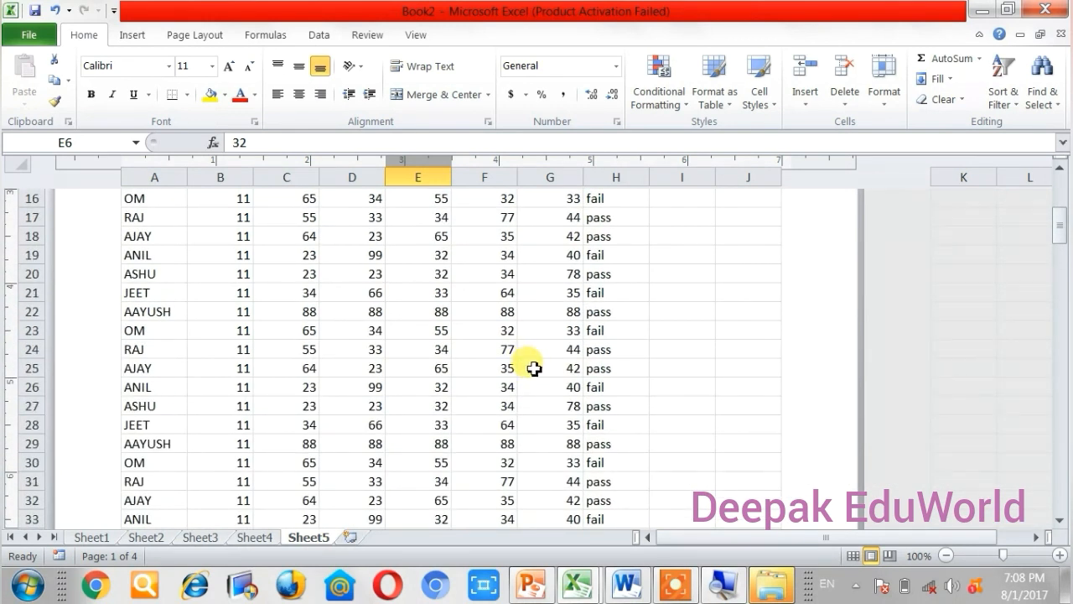
{"action": "scroll", "coordinate": [534, 369], "scroll_direction": "up", "scroll_amount": 6}
Insert the Current Date element in the left section of the first page's footer
{"action": "scroll", "coordinate": [520, 377], "scroll_direction": "down", "scroll_amount": 3}
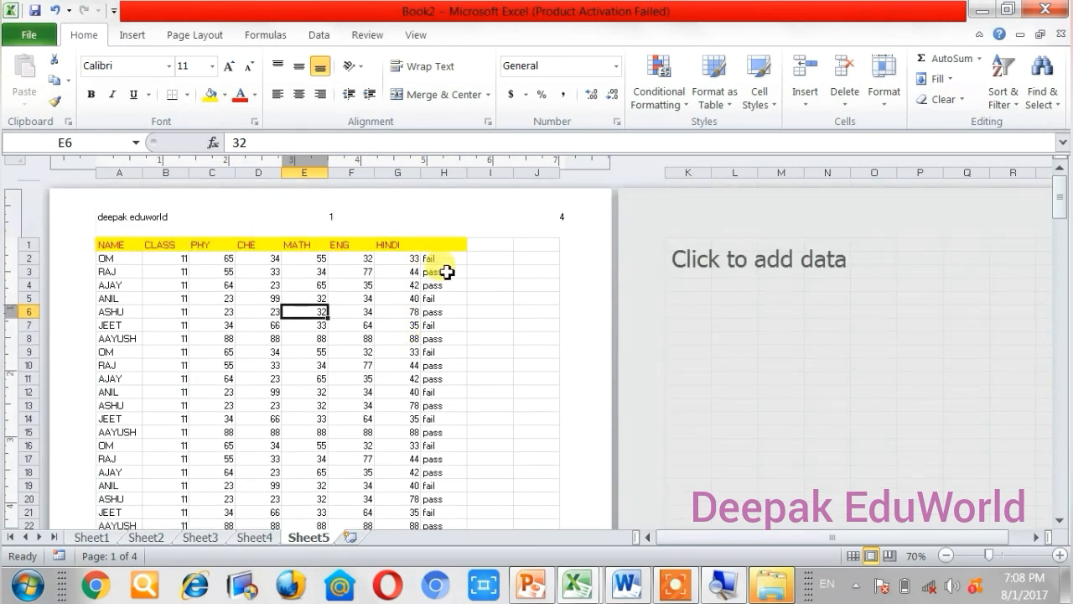
{"action": "scroll", "coordinate": [447, 277], "scroll_direction": "down", "scroll_amount": 11}
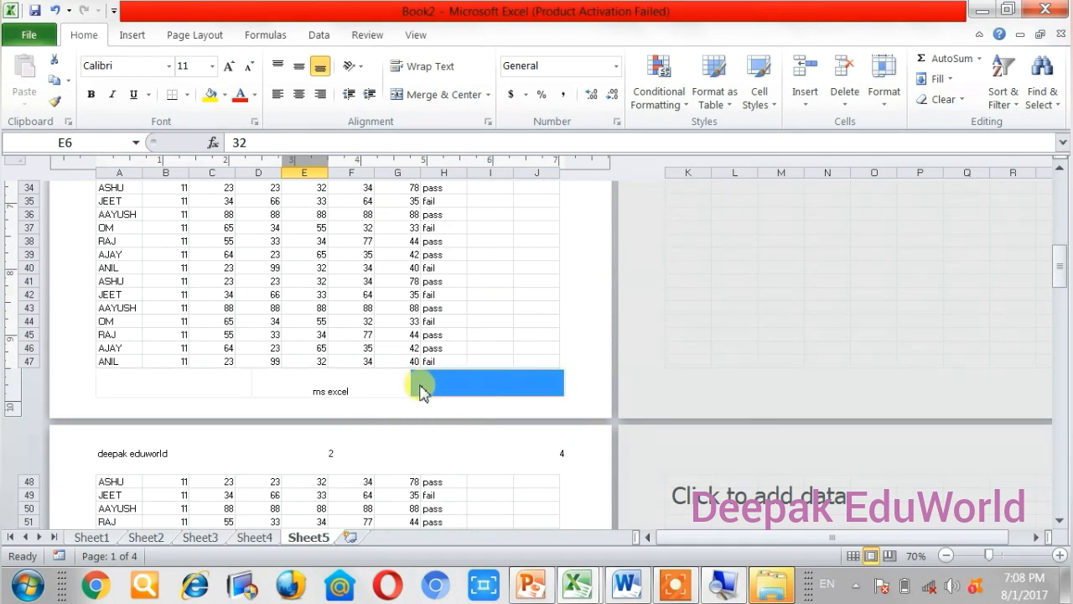
{"action": "left_click", "coordinate": [172, 386]}
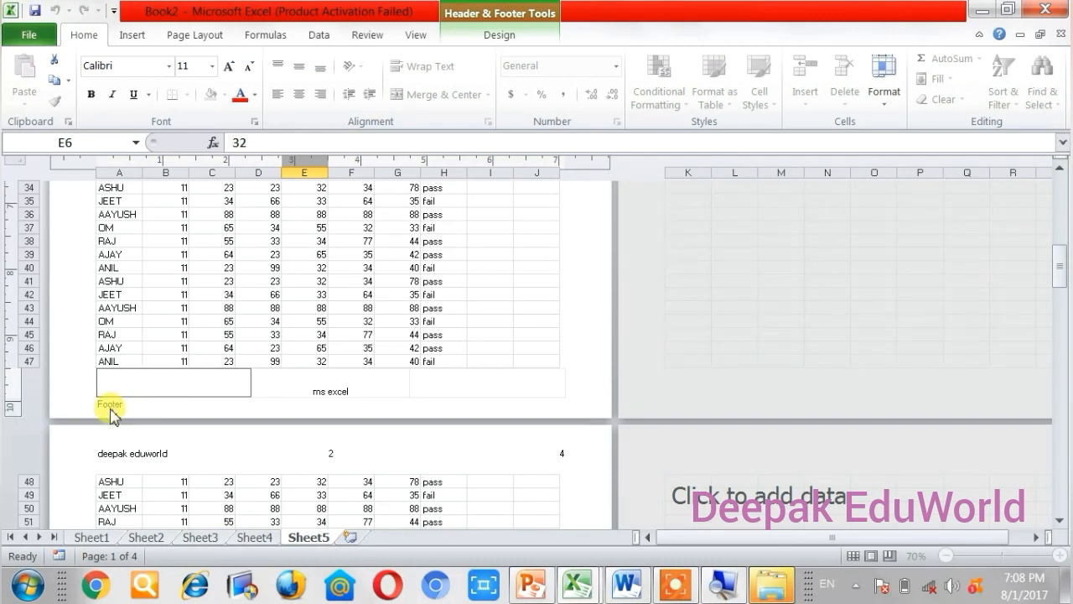
{"action": "left_click", "coordinate": [495, 35]}
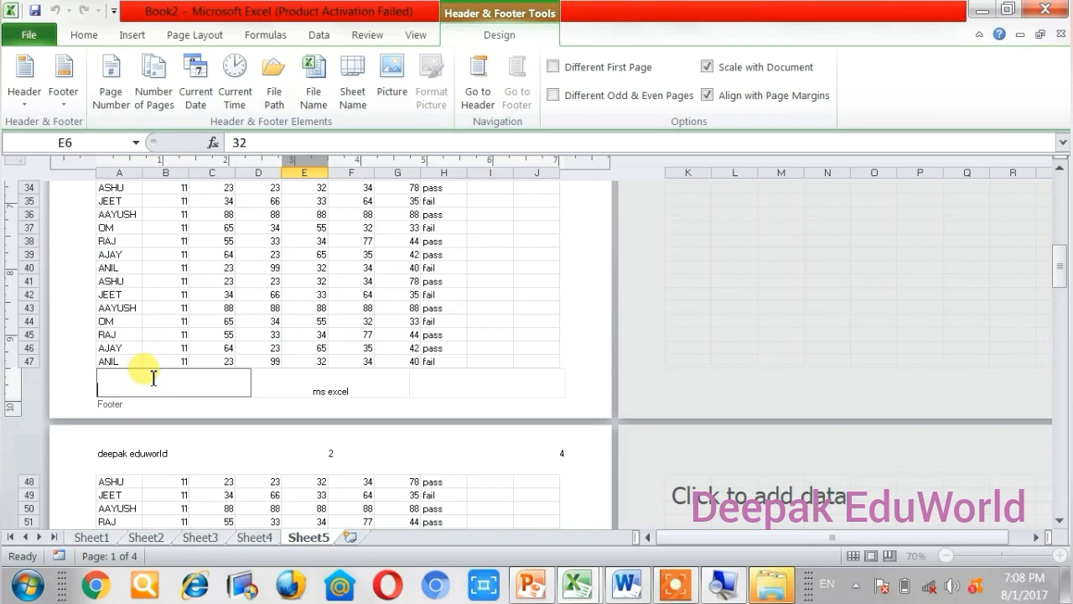
{"action": "left_click", "coordinate": [201, 101]}
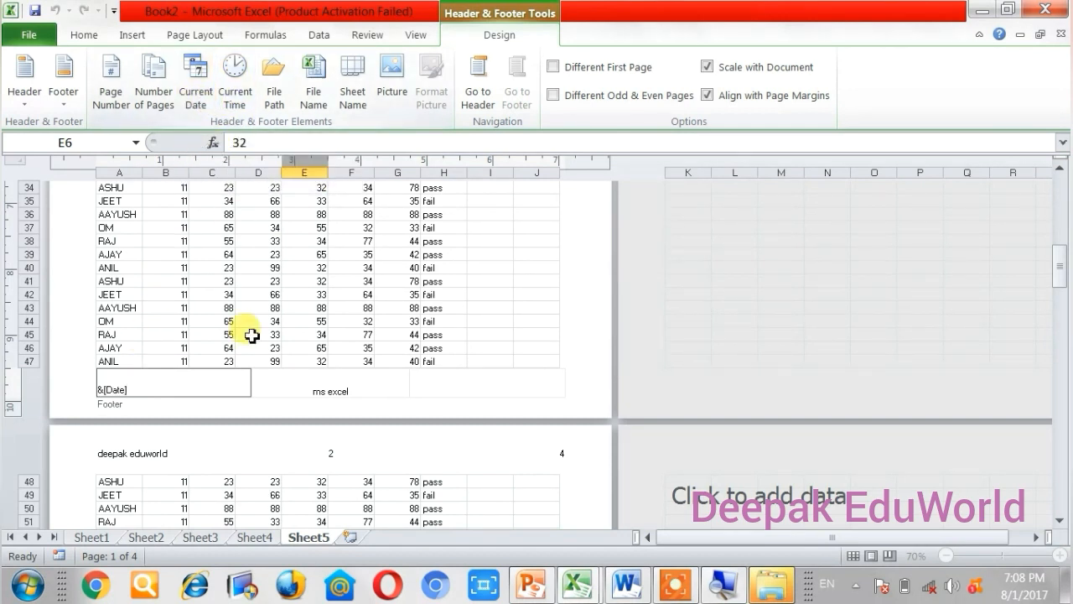
{"action": "left_click", "coordinate": [184, 310]}
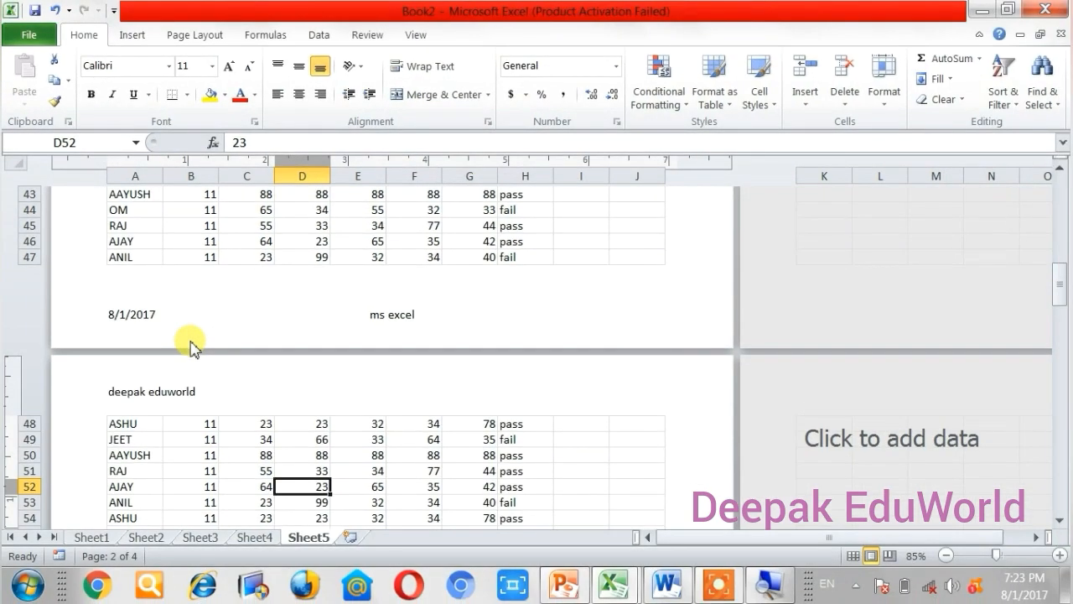
Insert the Current Time element in the right section of the first page's footer
{"action": "left_click", "coordinate": [581, 293]}
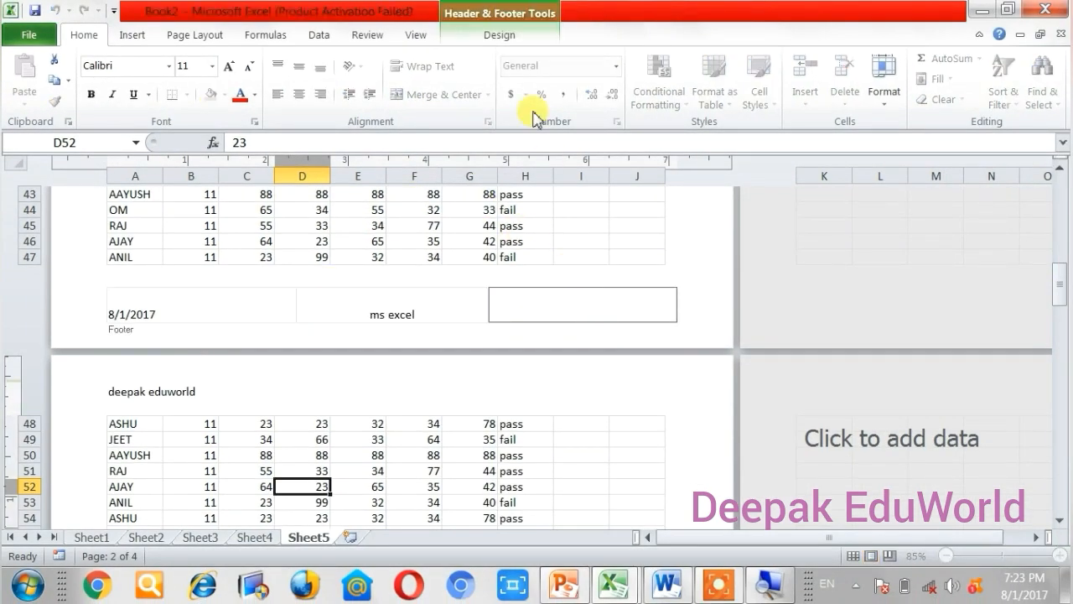
{"action": "left_click", "coordinate": [505, 39]}
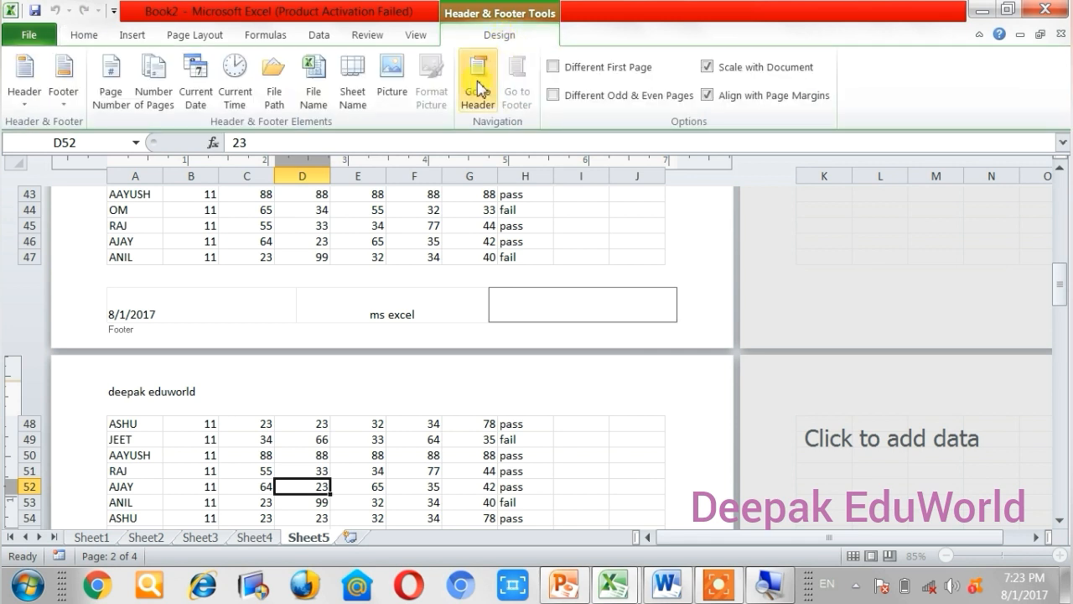
{"action": "left_click", "coordinate": [236, 94]}
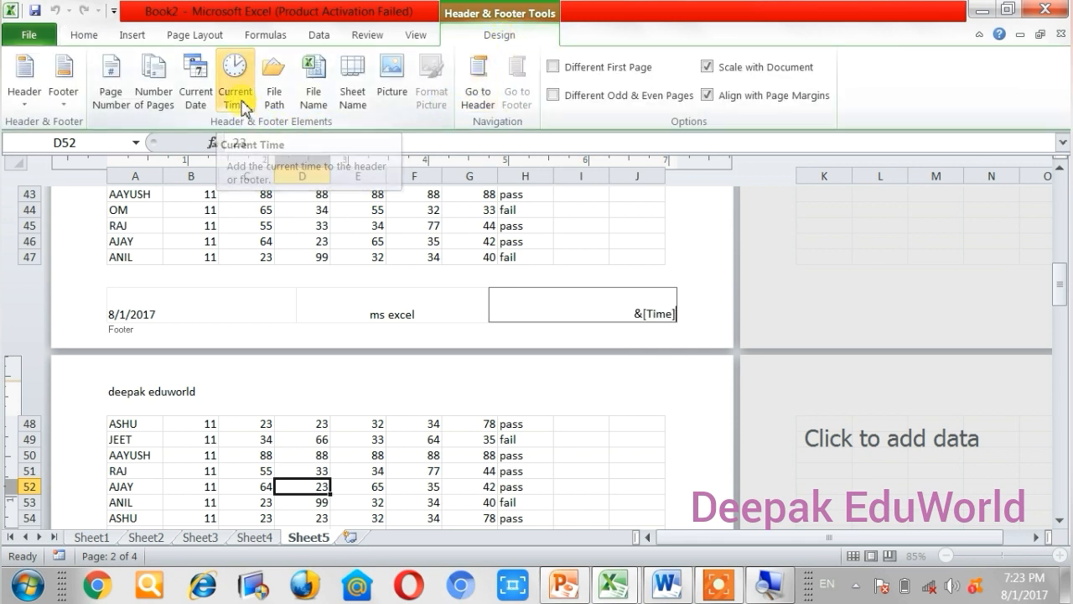
{"action": "left_click", "coordinate": [560, 256]}
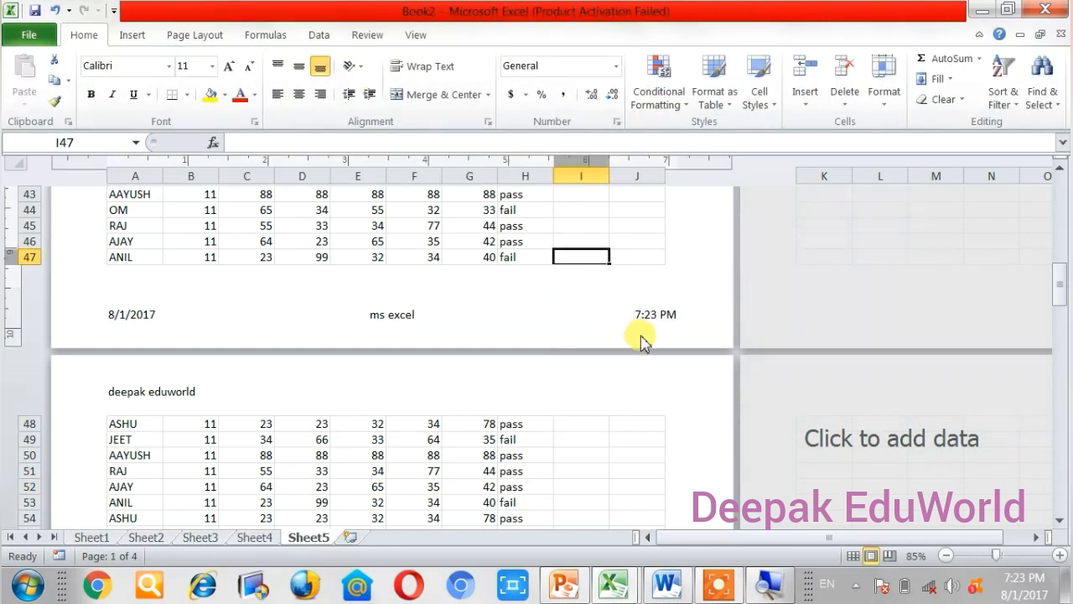
Delete the time element from the right section of the first page's footer
{"action": "left_click", "coordinate": [558, 302]}
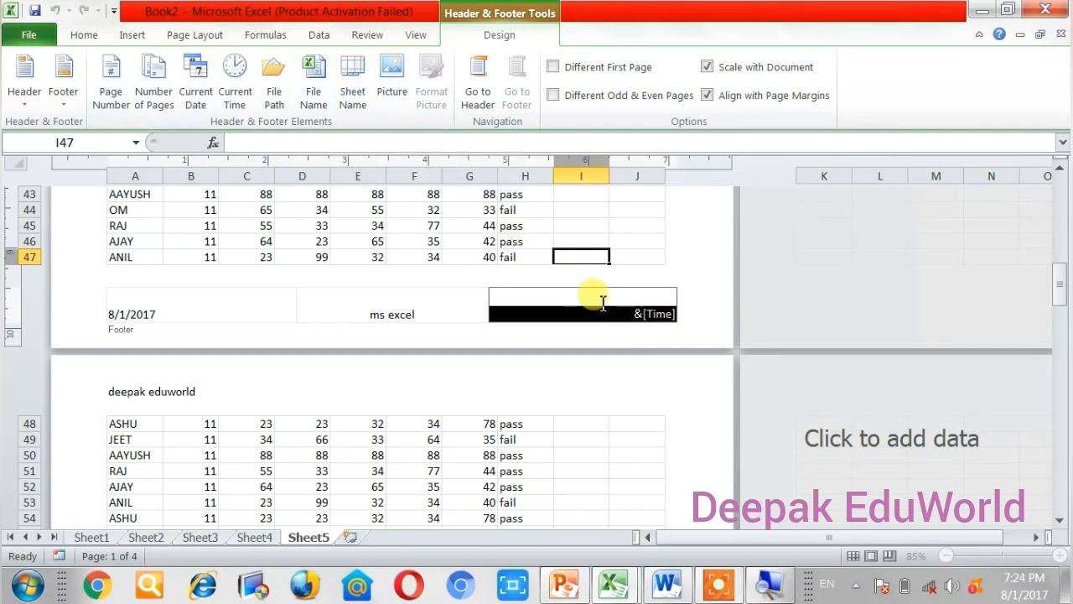
{"action": "key", "text": "Delete"}
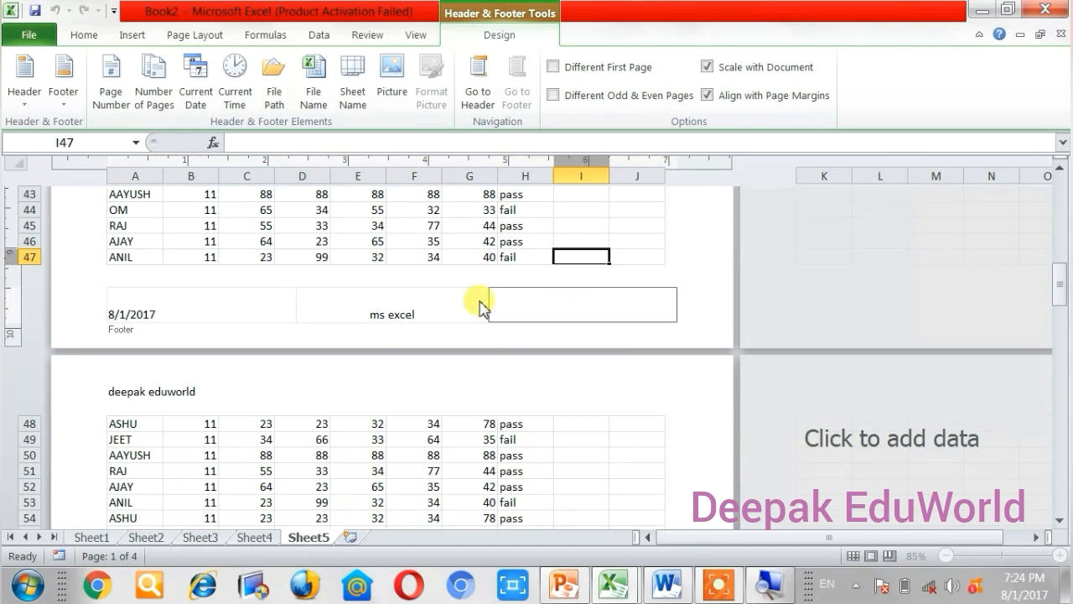
{"action": "left_click", "coordinate": [393, 232]}
Insert the File Path element in the center section of the first page's header
{"action": "scroll", "coordinate": [394, 231], "scroll_direction": "up", "scroll_amount": 15}
{"action": "left_click", "coordinate": [359, 238]}
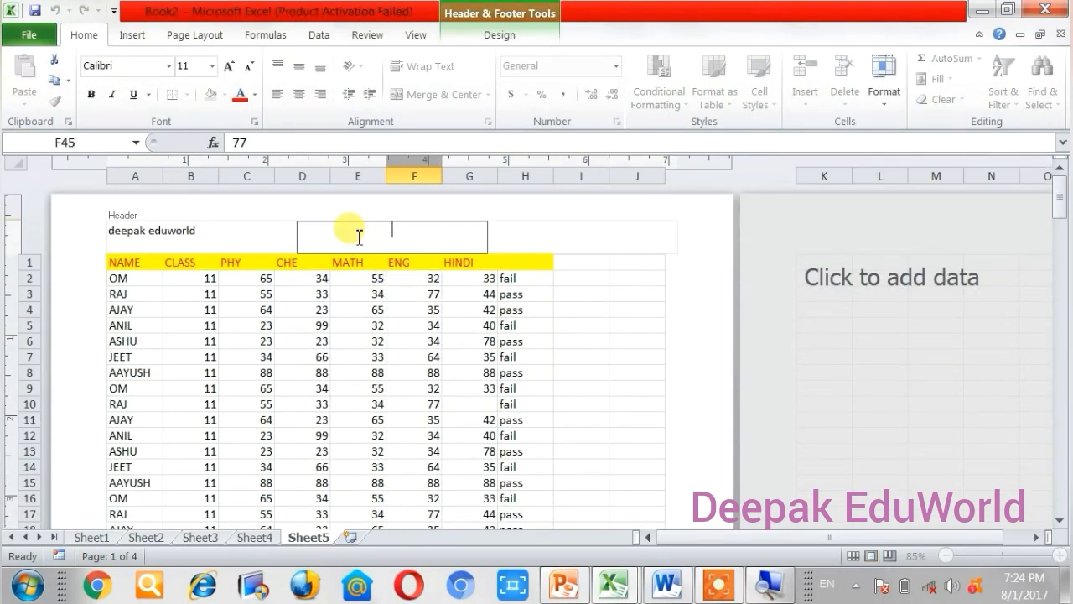
{"action": "left_click", "coordinate": [495, 35]}
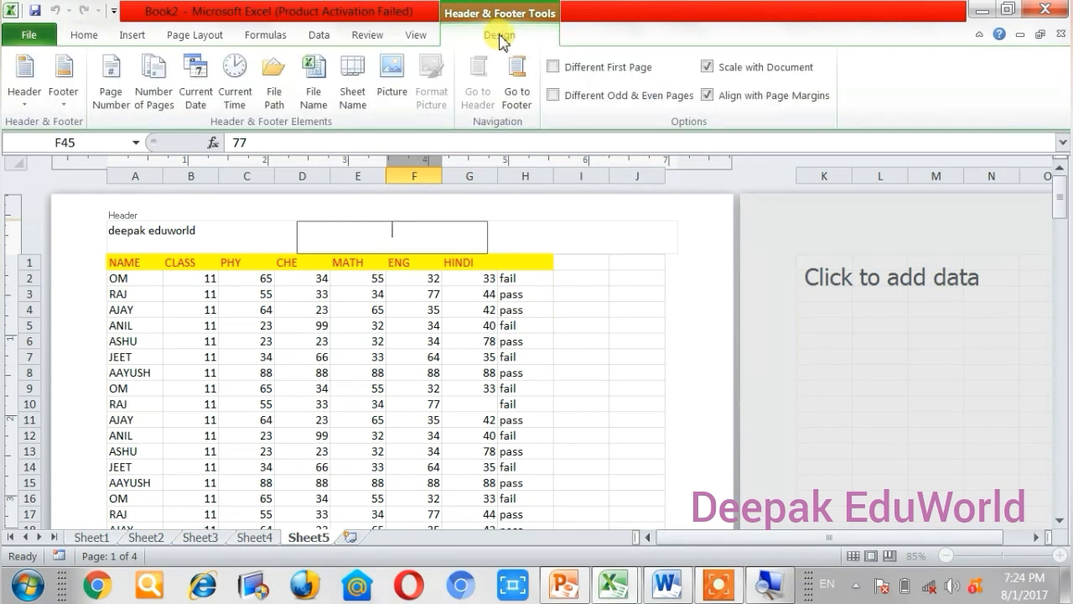
{"action": "left_click", "coordinate": [274, 100]}
{"action": "left_click", "coordinate": [356, 293]}
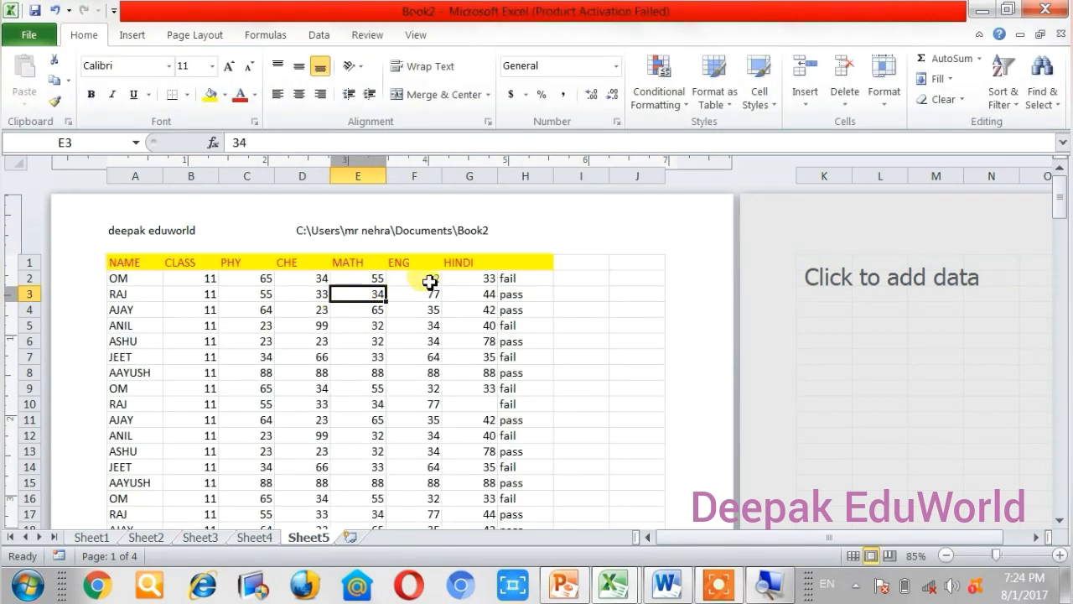
Replace the file path in the header's center section with the File Name element
{"action": "scroll", "coordinate": [417, 299], "scroll_direction": "up", "scroll_amount": 2}
{"action": "scroll", "coordinate": [417, 298], "scroll_direction": "up", "scroll_amount": 2}
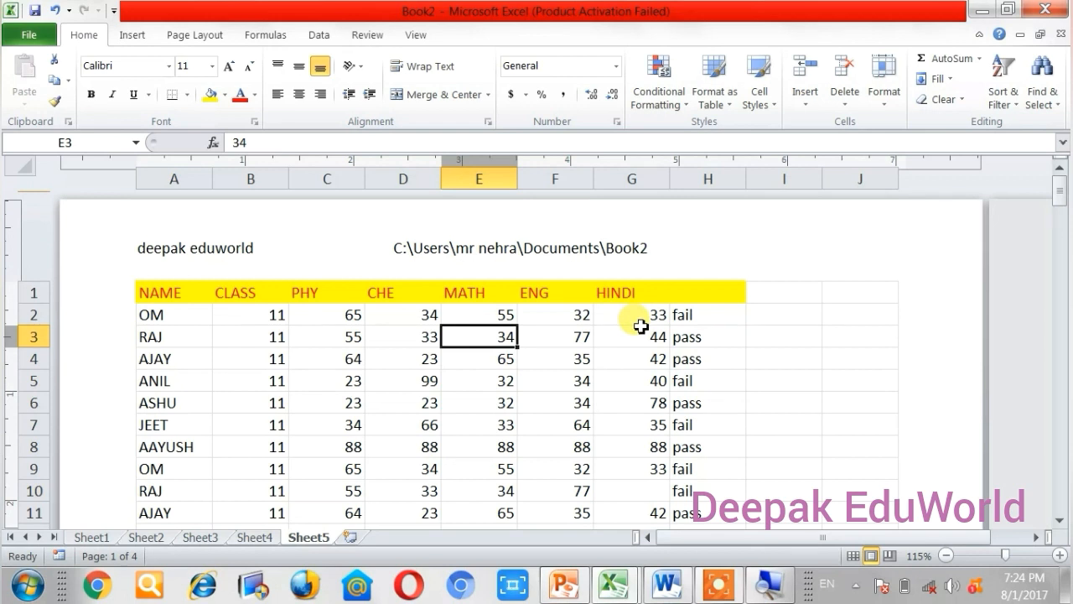
{"action": "left_click", "coordinate": [503, 265]}
{"action": "key", "text": "Delete"}
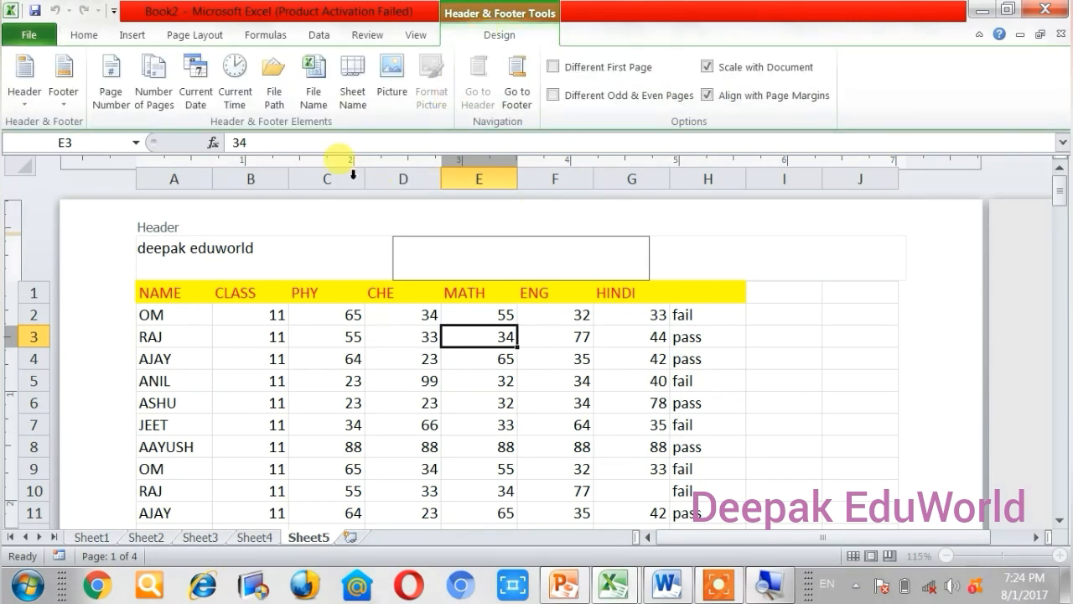
{"action": "left_click", "coordinate": [319, 102]}
{"action": "left_click", "coordinate": [628, 375]}
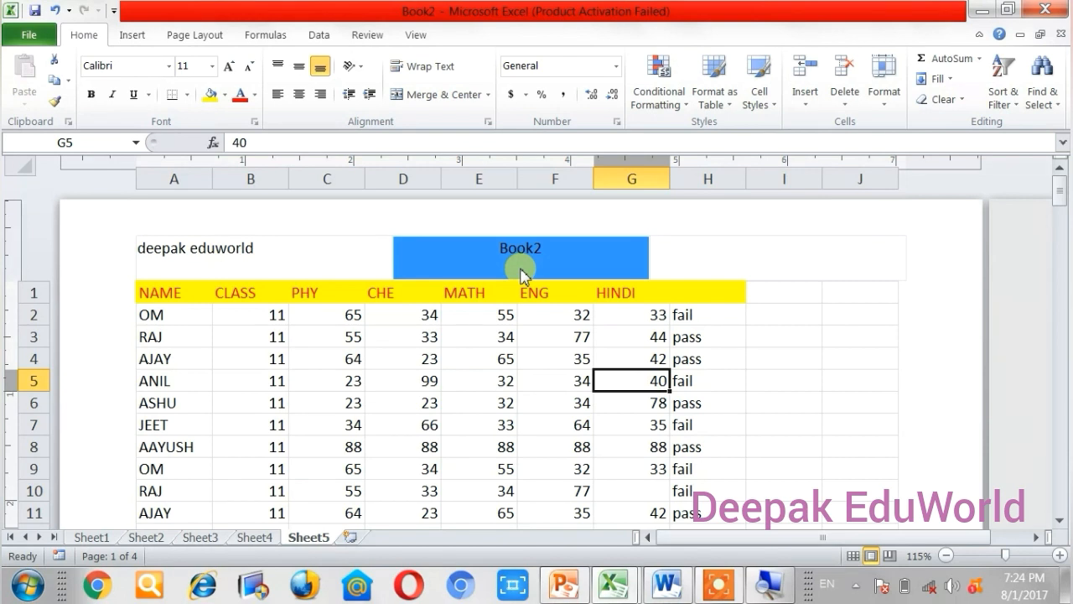
Insert the Sheet Name element in the right section of the first page's header
{"action": "left_click", "coordinate": [686, 263]}
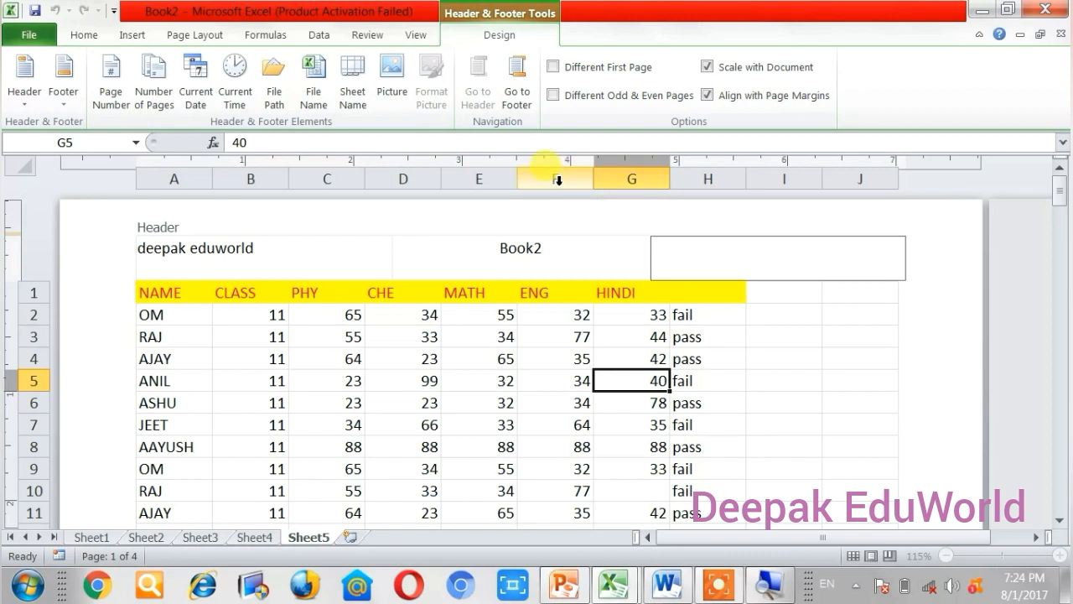
{"action": "left_click", "coordinate": [357, 91]}
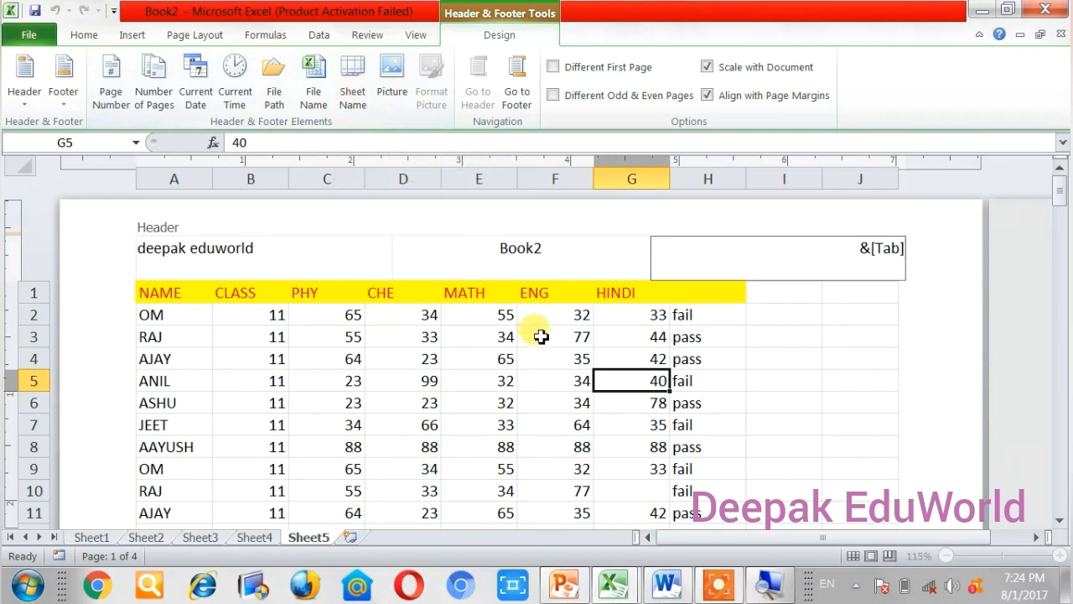
{"action": "left_click_drag", "start_coordinate": [571, 381], "coordinate": [637, 381]}
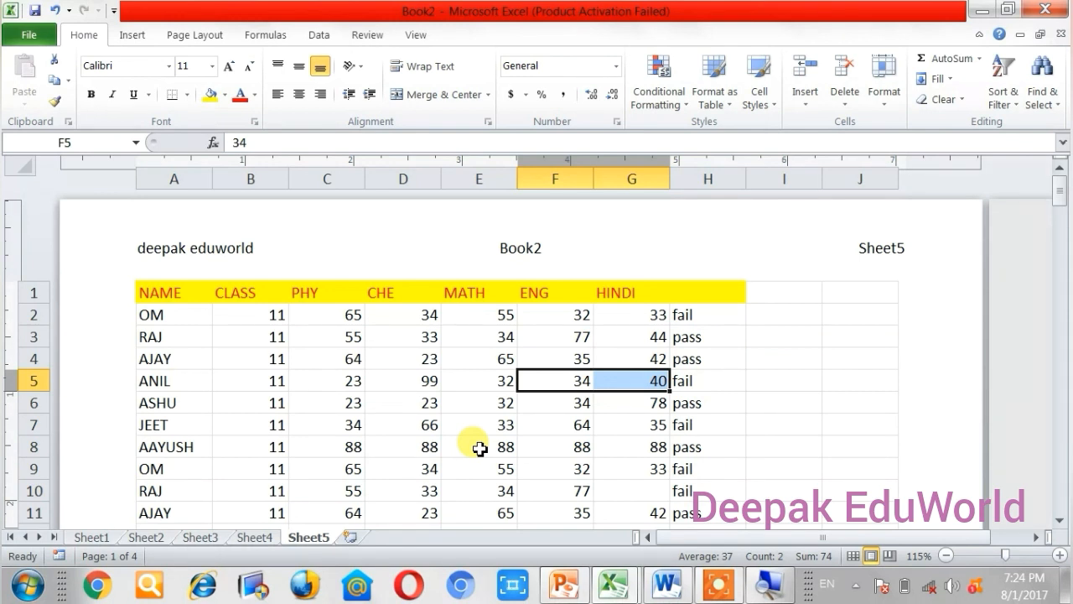
Delete the Sheet Name element from the right section of the first page's header
{"action": "left_click", "coordinate": [810, 268]}
{"action": "key", "text": "Delete"}
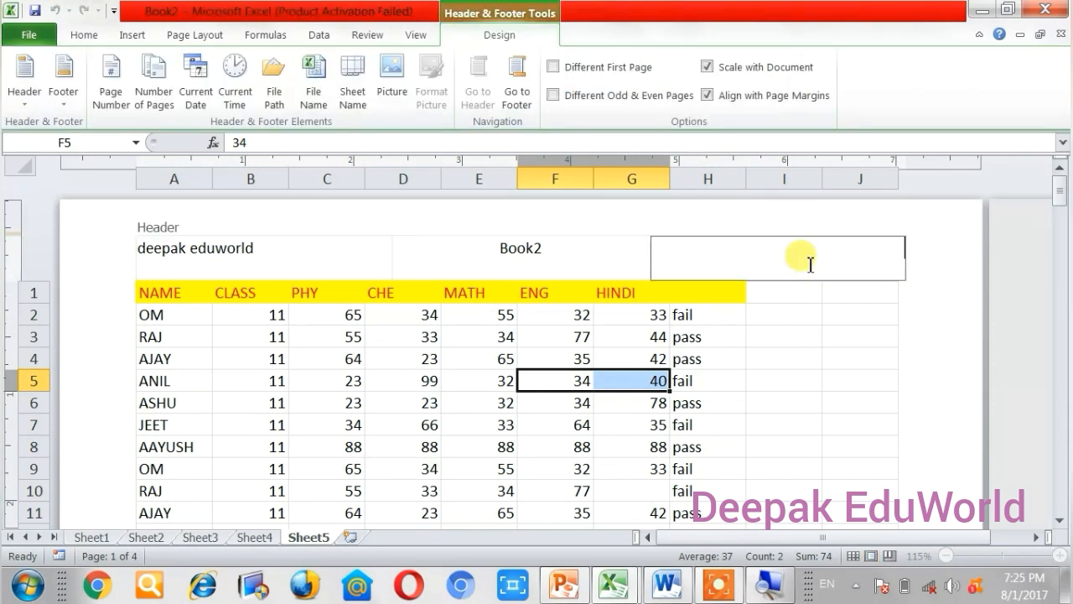
{"action": "left_click_drag", "start_coordinate": [328, 403], "coordinate": [403, 403]}
Insert the Desert image from Sample Pictures as a picture in the header's right section
{"action": "left_click", "coordinate": [725, 255]}
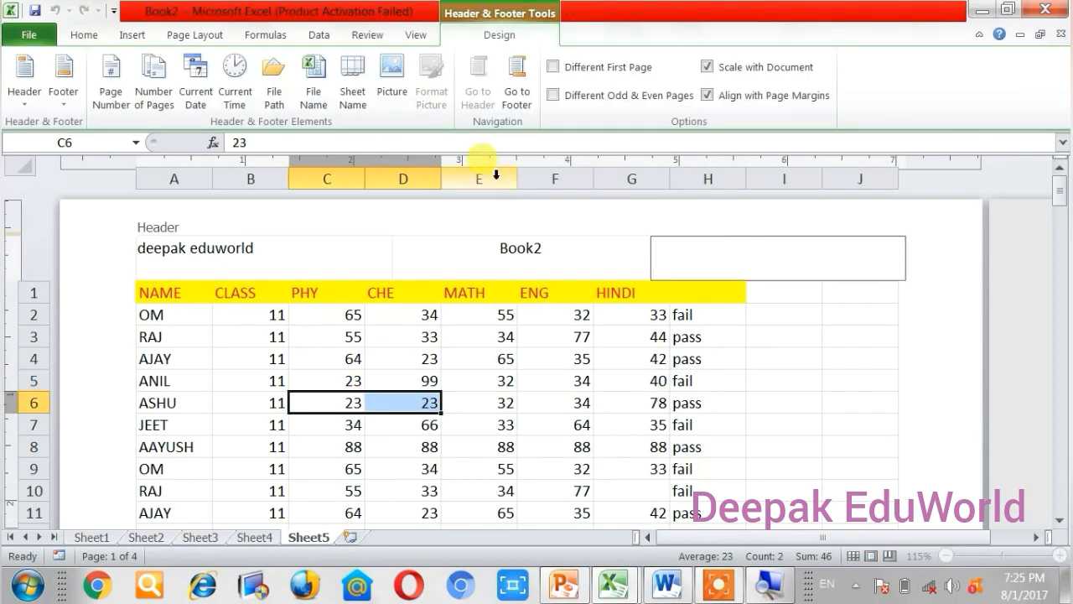
{"action": "left_click", "coordinate": [399, 92]}
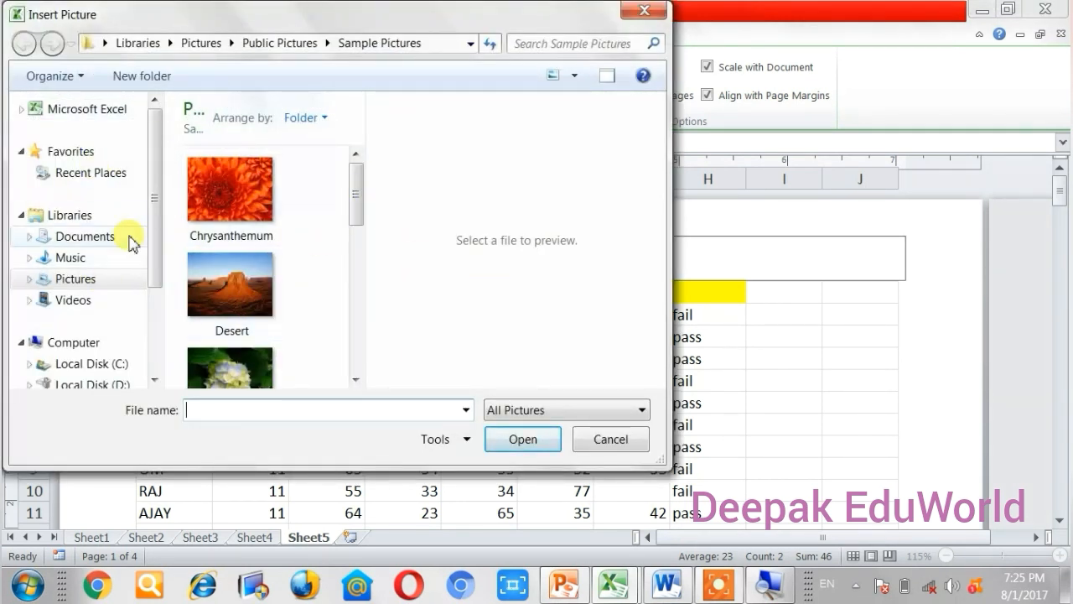
{"action": "left_click", "coordinate": [73, 285]}
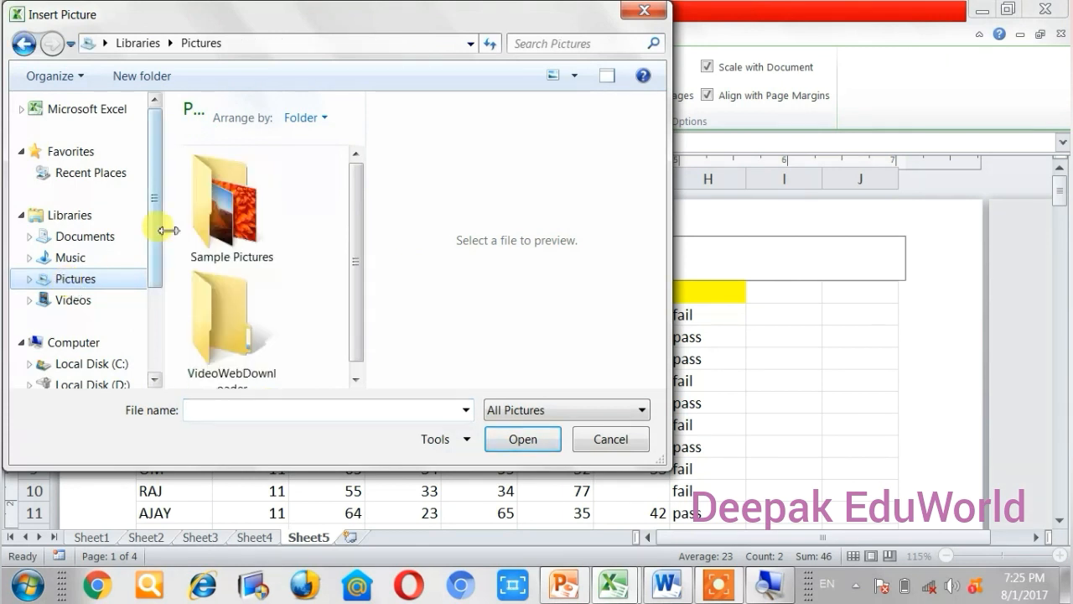
{"action": "double_click", "coordinate": [233, 217]}
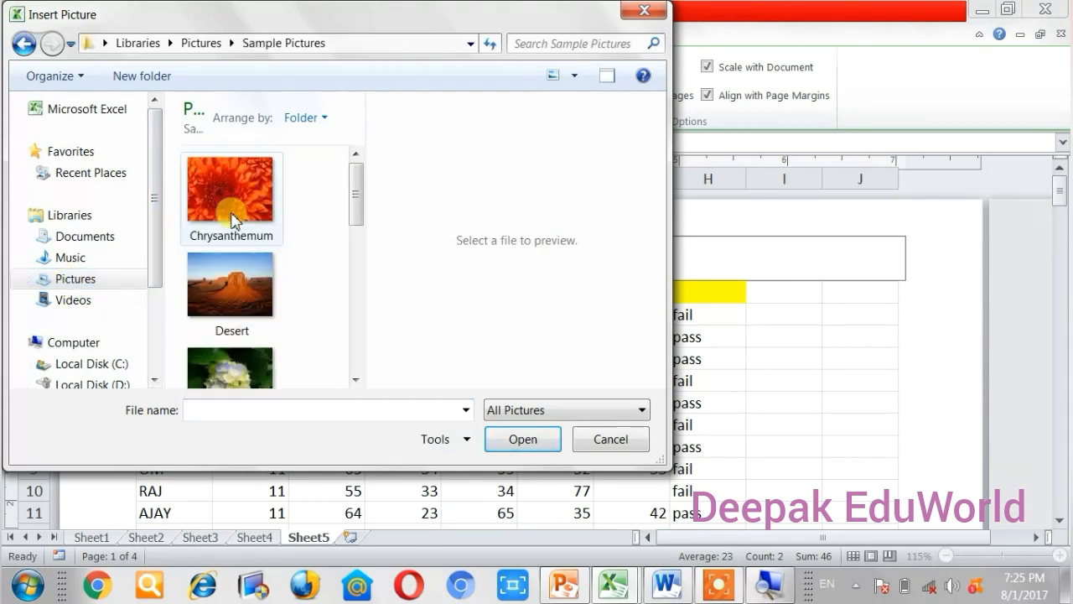
{"action": "left_click", "coordinate": [224, 288]}
{"action": "right_click", "coordinate": [225, 285]}
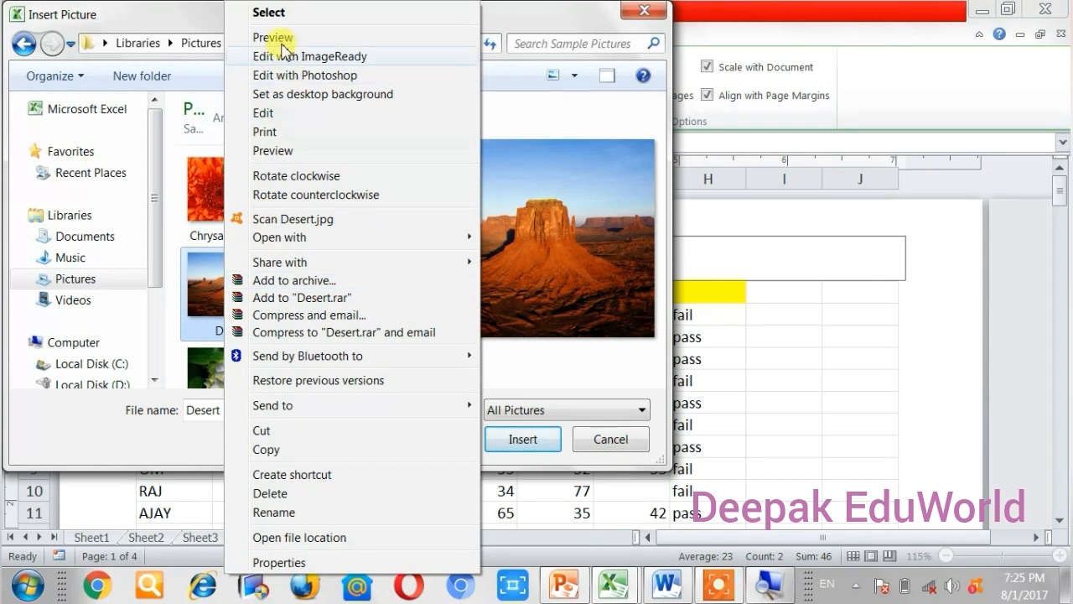
{"action": "left_click", "coordinate": [269, 13]}
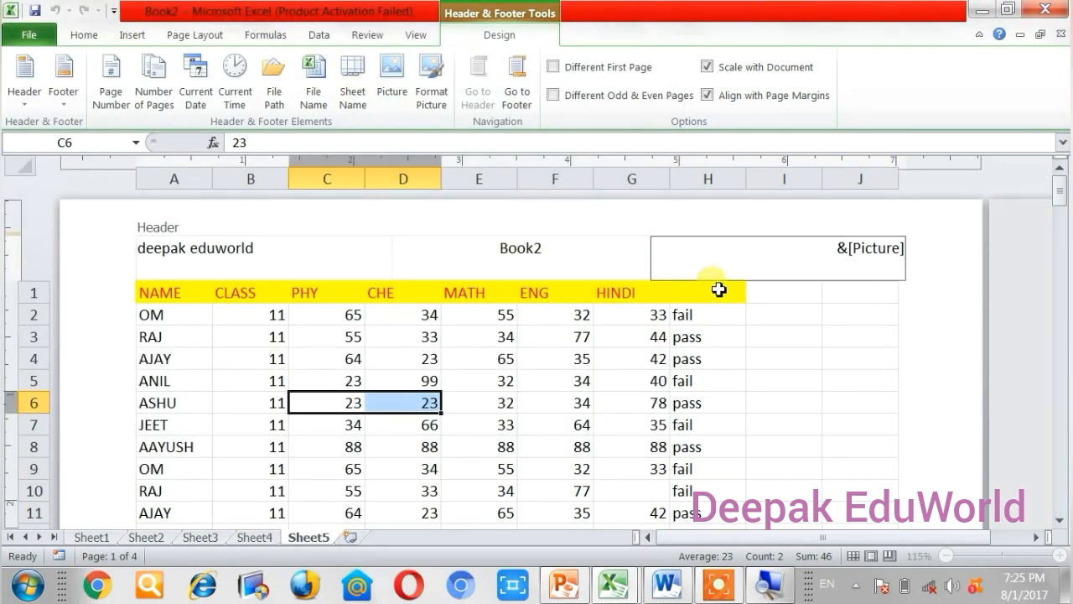
{"action": "left_click", "coordinate": [662, 337]}
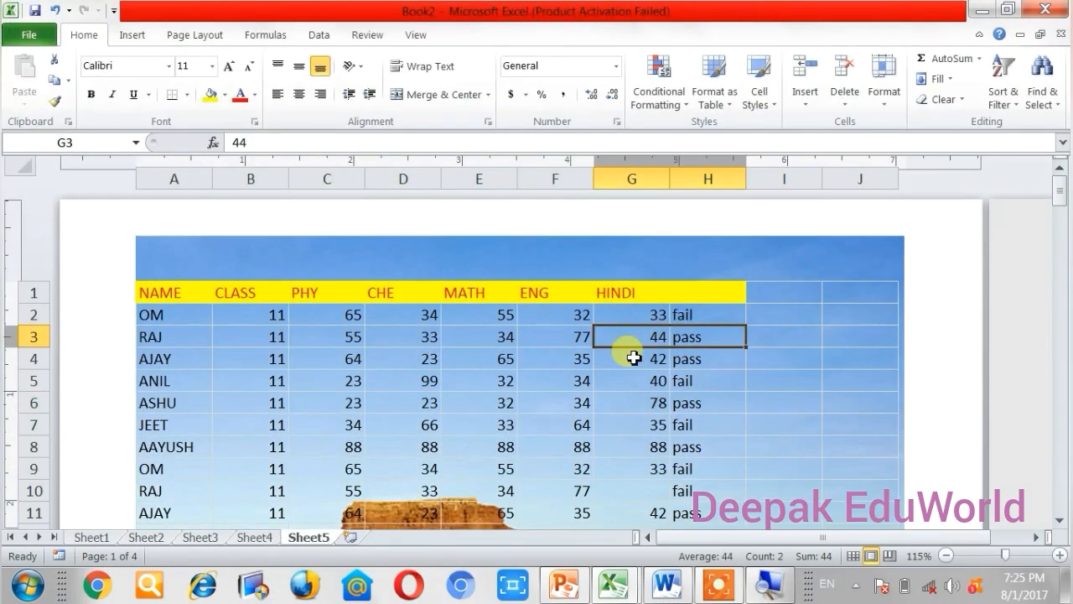
Scale the header picture to 56% of its original size, keeping the aspect ratio locked
{"action": "scroll", "coordinate": [634, 359], "scroll_direction": "down", "scroll_amount": 2}
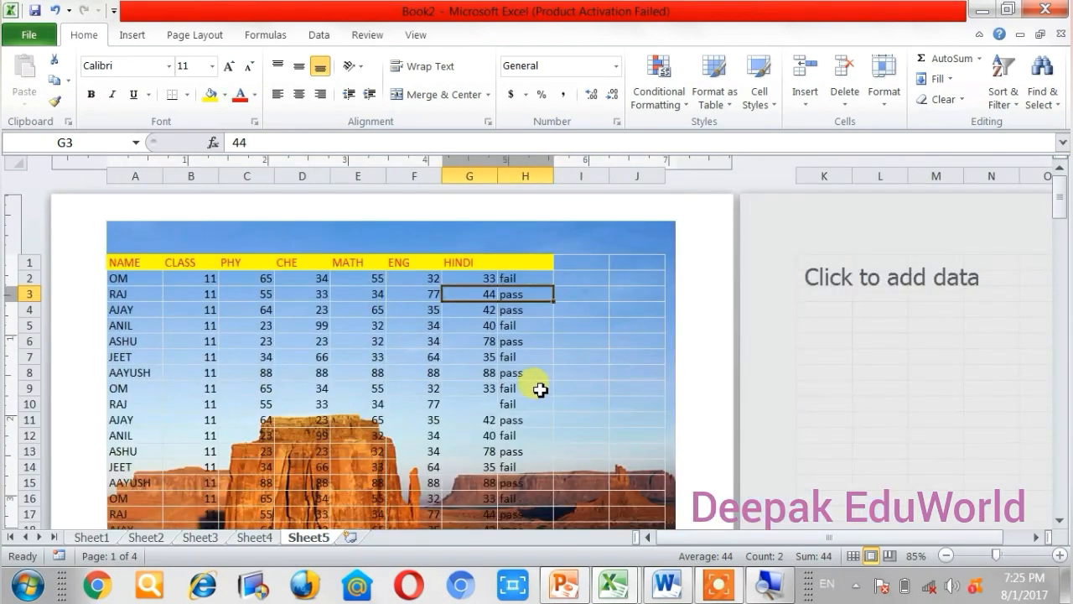
{"action": "scroll", "coordinate": [538, 389], "scroll_direction": "down", "scroll_amount": 5}
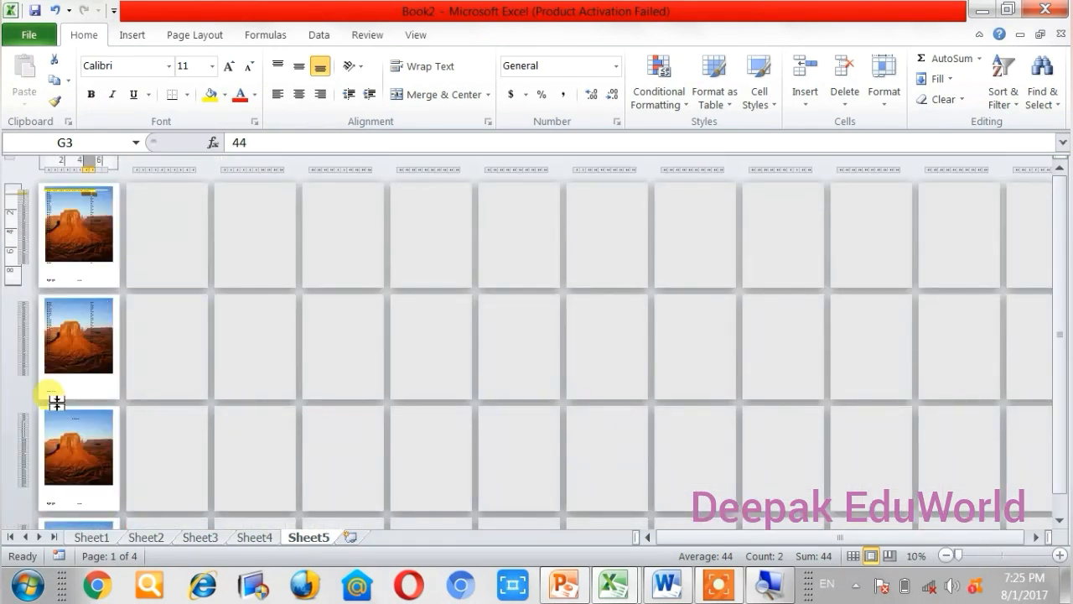
{"action": "scroll", "coordinate": [61, 274], "scroll_direction": "up", "scroll_amount": 5}
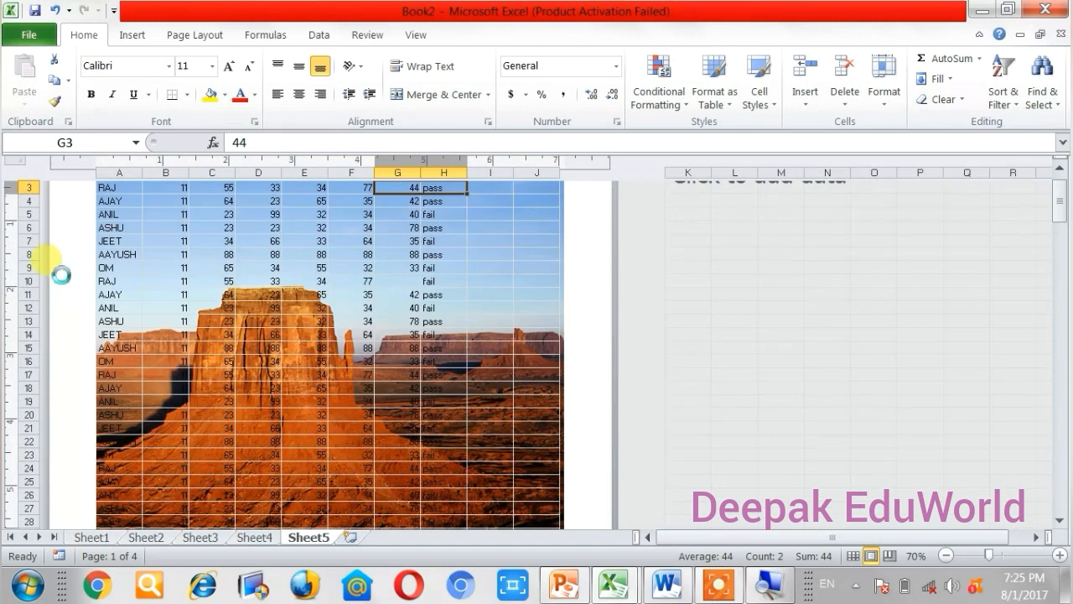
{"action": "scroll", "coordinate": [348, 321], "scroll_direction": "up", "scroll_amount": 2}
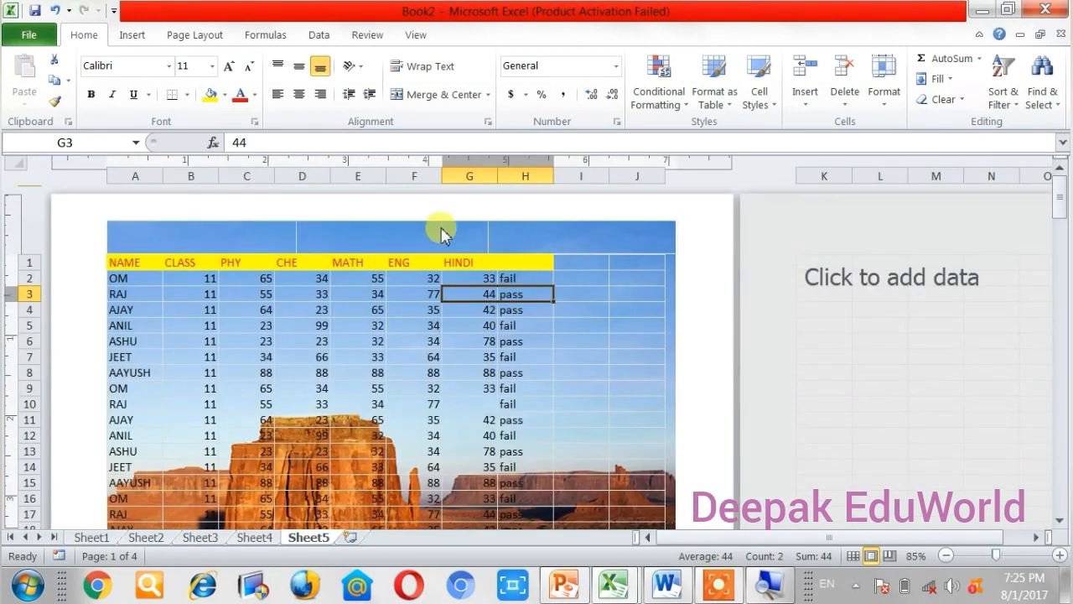
{"action": "left_click", "coordinate": [574, 235]}
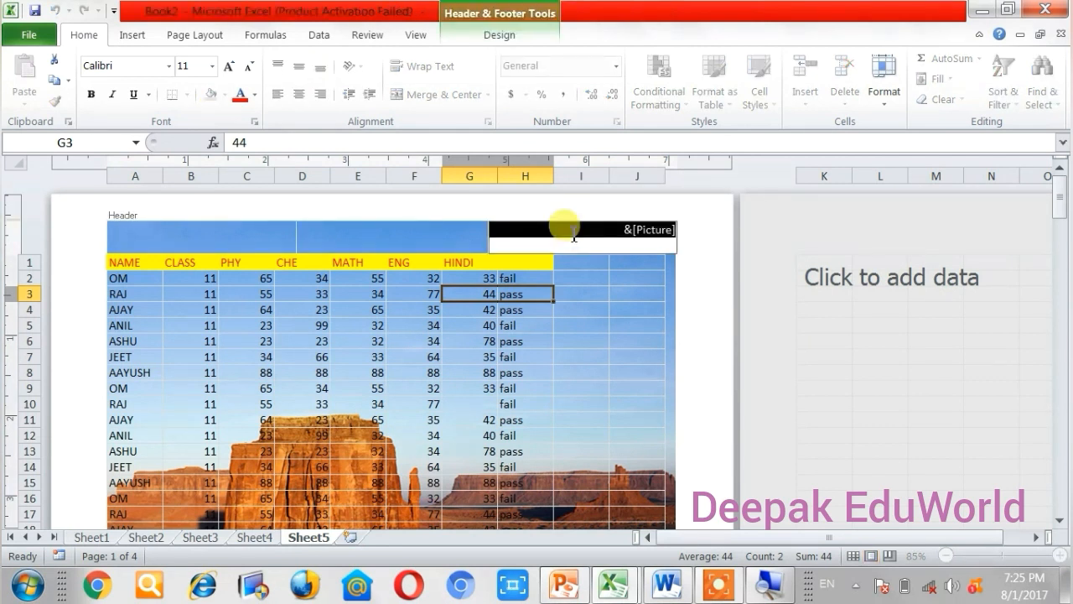
{"action": "left_click", "coordinate": [495, 36]}
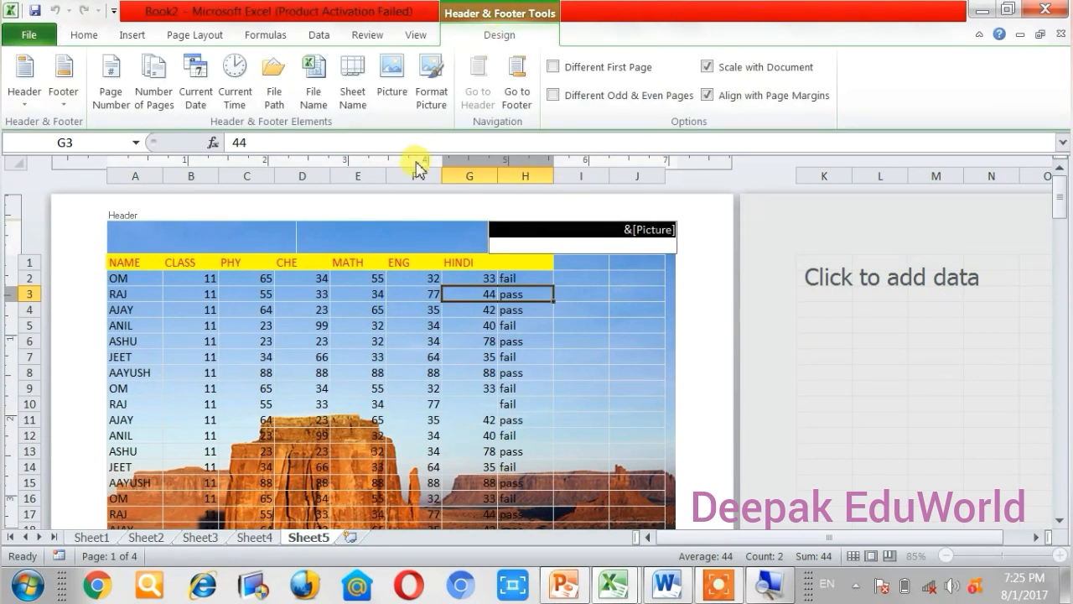
{"action": "left_click", "coordinate": [430, 99]}
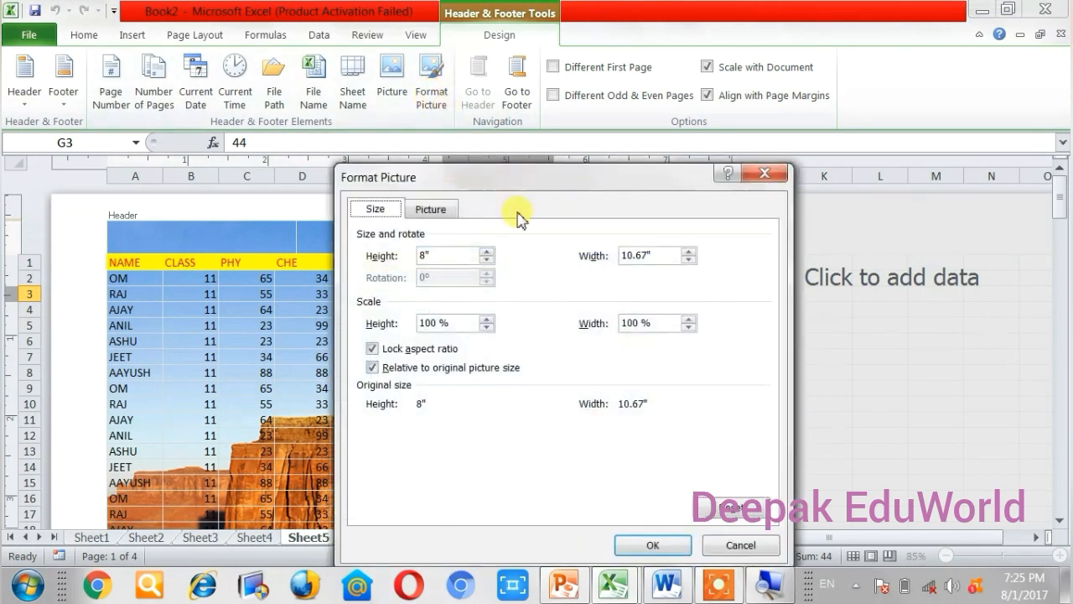
{"action": "left_click", "coordinate": [486, 327]}
{"action": "left_click", "coordinate": [488, 328]}
{"action": "left_click", "coordinate": [487, 327]}
{"action": "left_click", "coordinate": [488, 328]}
{"action": "left_click_drag", "start_coordinate": [487, 328], "coordinate": [487, 328]}
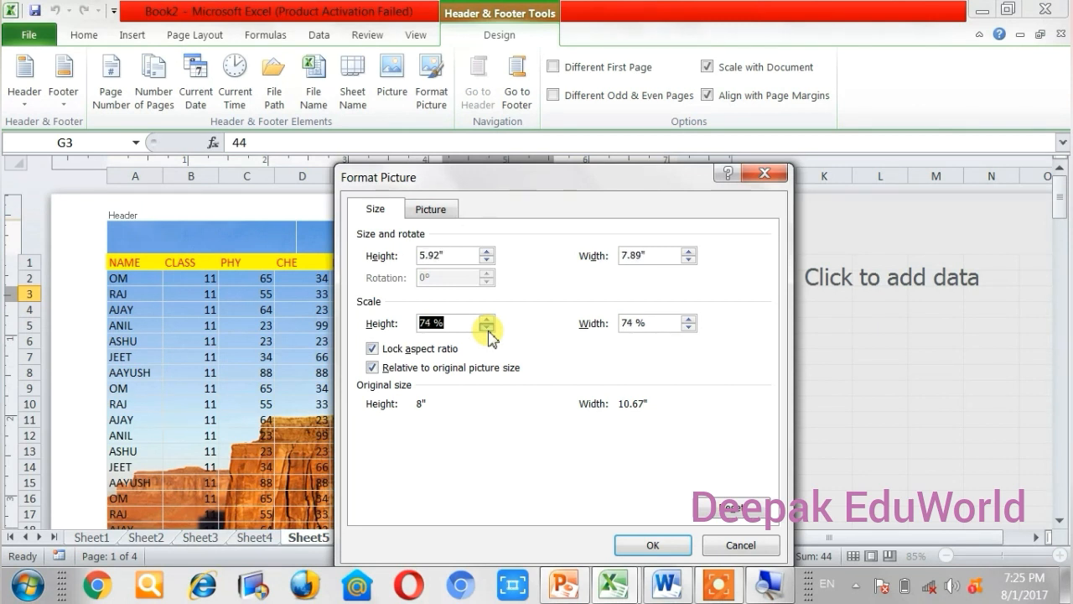
{"action": "left_click", "coordinate": [488, 328]}
{"action": "left_click", "coordinate": [659, 545]}
{"action": "left_click", "coordinate": [477, 408]}
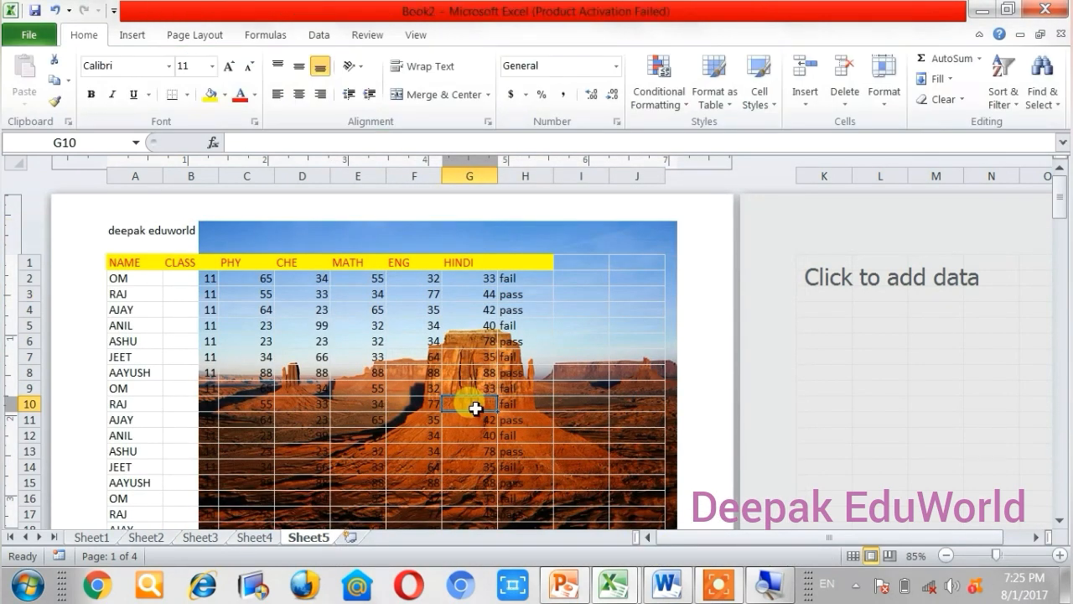
Reduce the header picture's scale further to 33% of its original size
{"action": "scroll", "coordinate": [477, 408], "scroll_direction": "down", "scroll_amount": 4}
{"action": "scroll", "coordinate": [477, 408], "scroll_direction": "up", "scroll_amount": 5}
{"action": "left_click", "coordinate": [641, 243]}
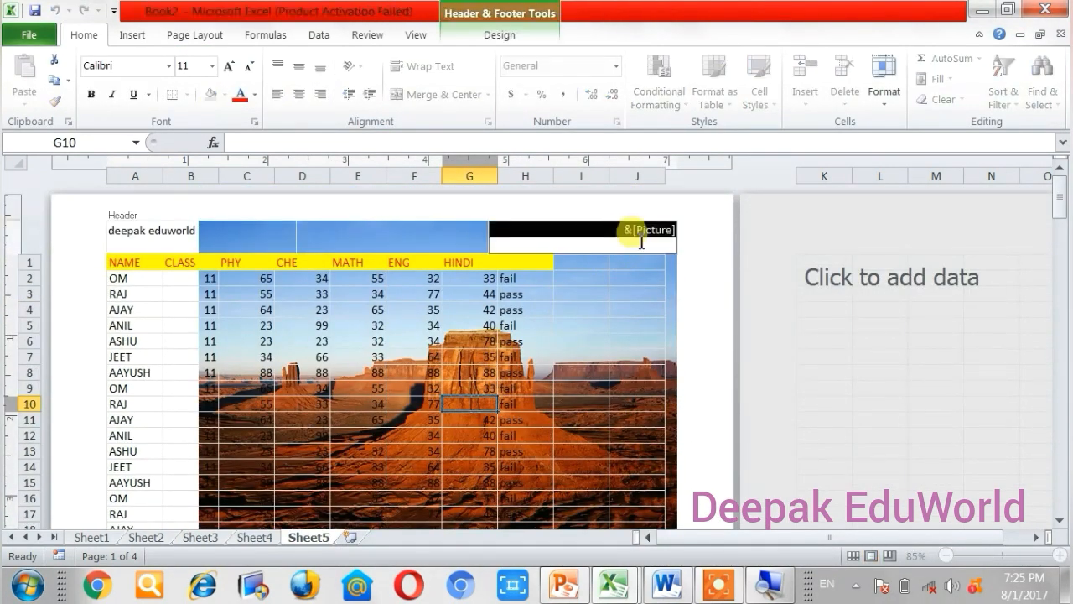
{"action": "left_click", "coordinate": [494, 35]}
{"action": "left_click", "coordinate": [429, 94]}
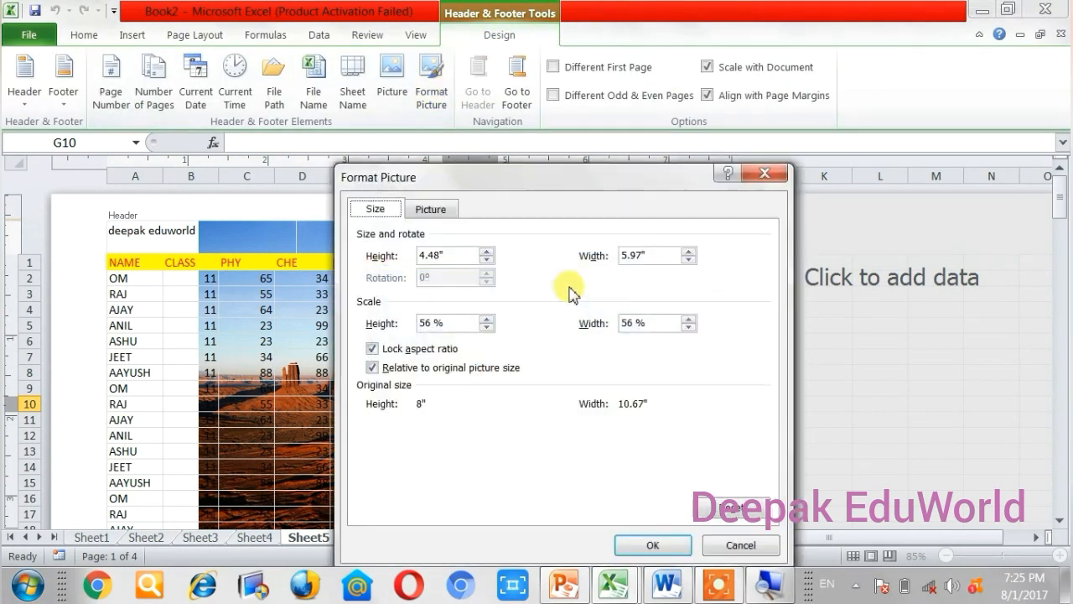
{"action": "left_click", "coordinate": [486, 328]}
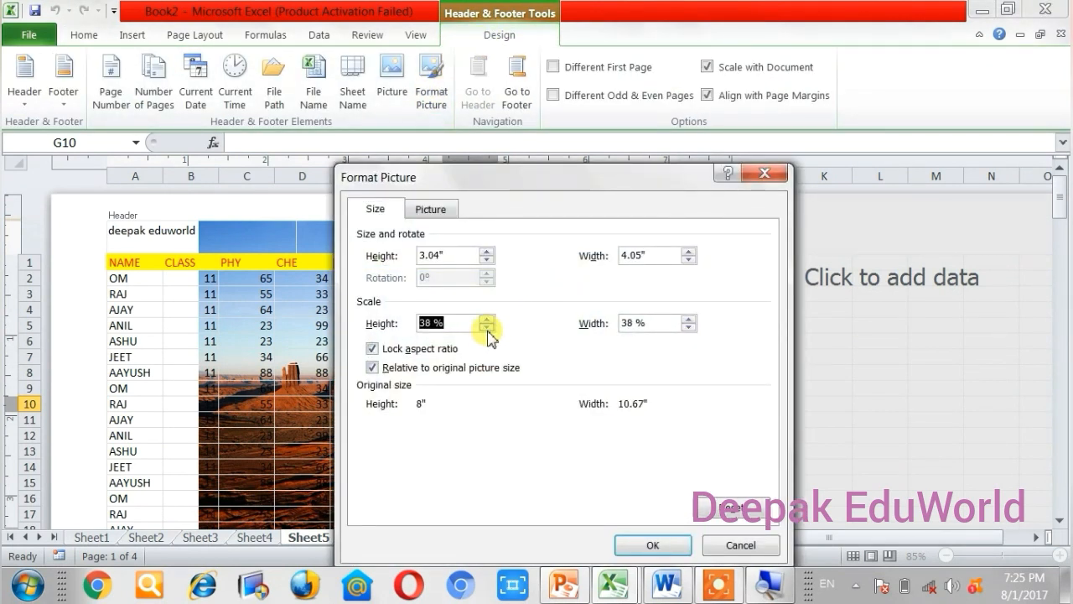
{"action": "left_click", "coordinate": [487, 328]}
{"action": "left_click", "coordinate": [487, 328]}
{"action": "left_click", "coordinate": [653, 545]}
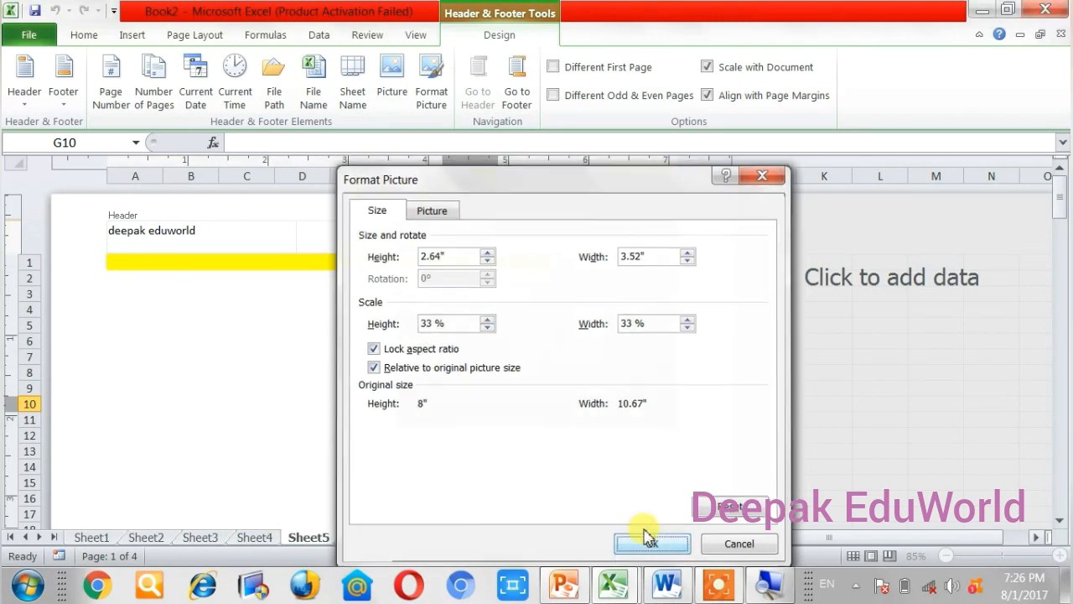
{"action": "left_click", "coordinate": [487, 391]}
Delete the picture element from the right section of the header
{"action": "scroll", "coordinate": [411, 408], "scroll_direction": "down", "scroll_amount": 5, "text": "ctrl"}
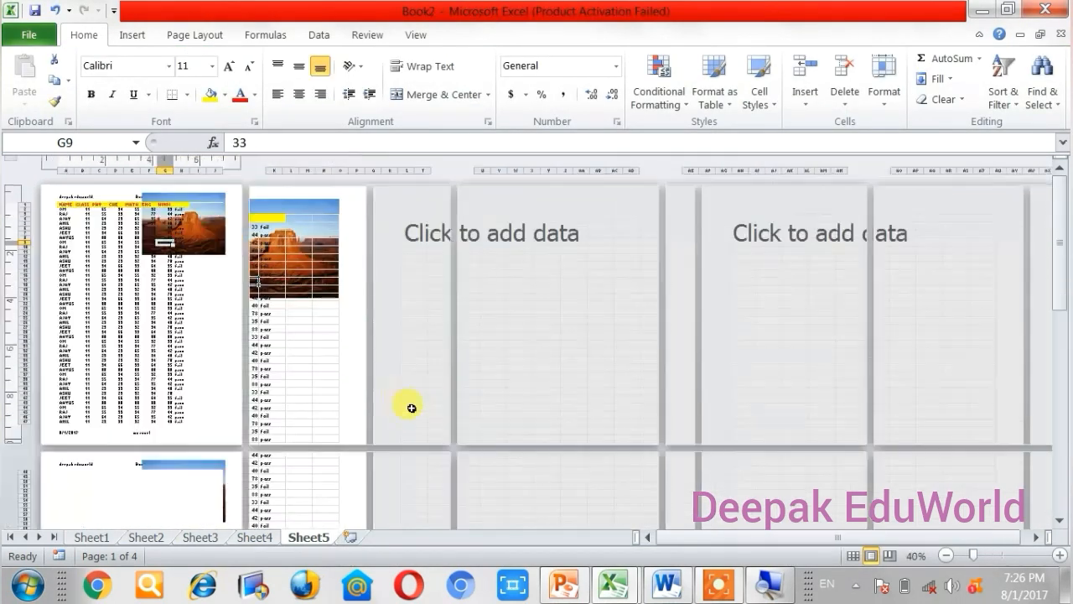
{"action": "scroll", "coordinate": [120, 350], "scroll_direction": "up", "scroll_amount": 4, "text": "ctrl"}
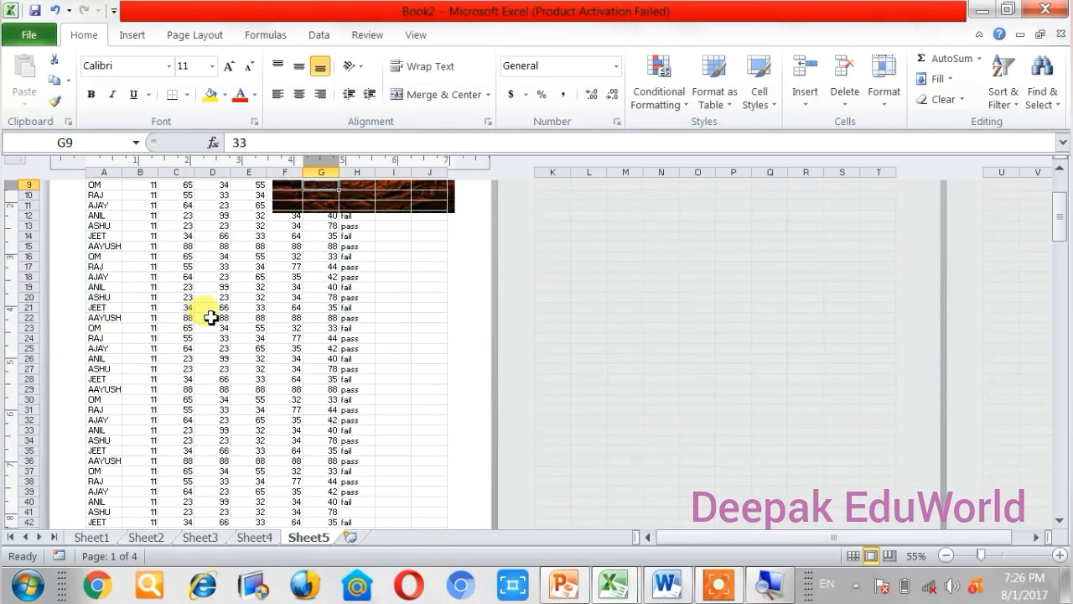
{"action": "scroll", "coordinate": [271, 299], "scroll_direction": "up", "scroll_amount": 3, "text": "ctrl"}
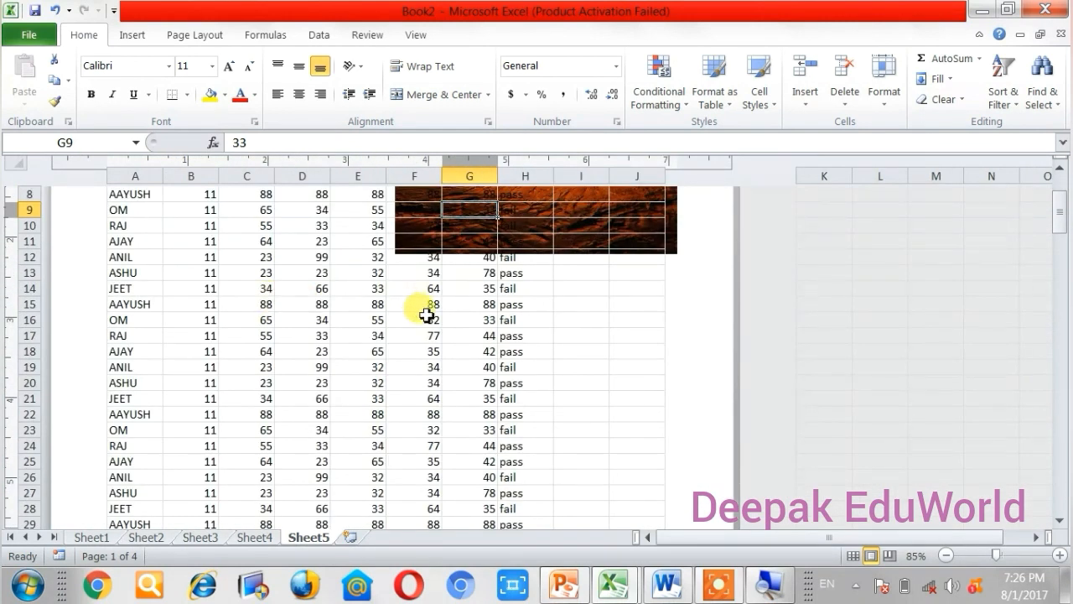
{"action": "left_click", "coordinate": [586, 237]}
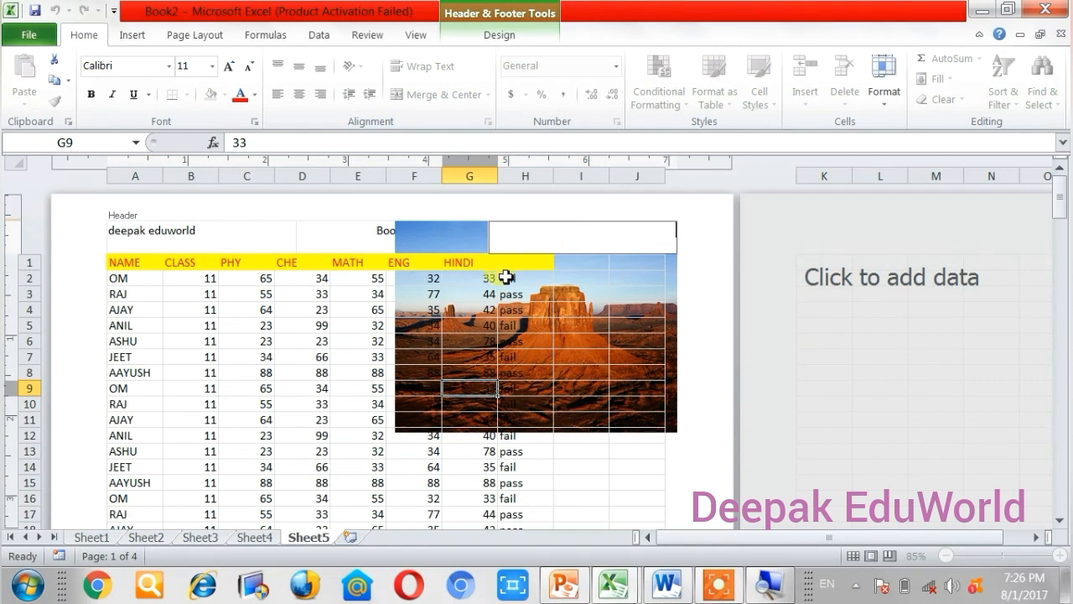
{"action": "left_click", "coordinate": [352, 312]}
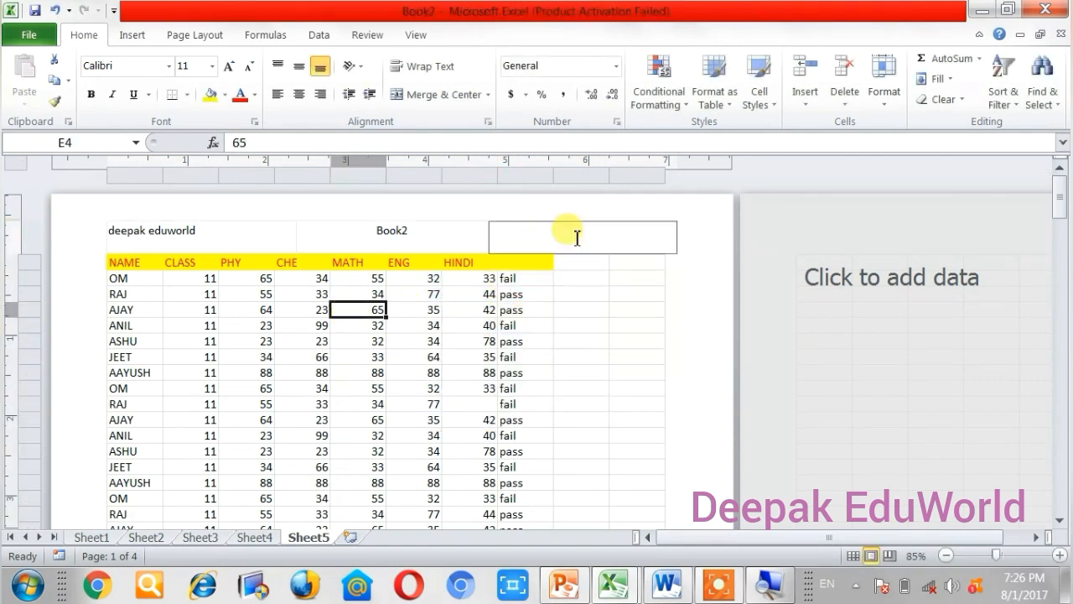
Jump from the header's right section to the page footer, return to the header, and leave header editing
{"action": "left_click", "coordinate": [577, 239]}
{"action": "left_click", "coordinate": [496, 37]}
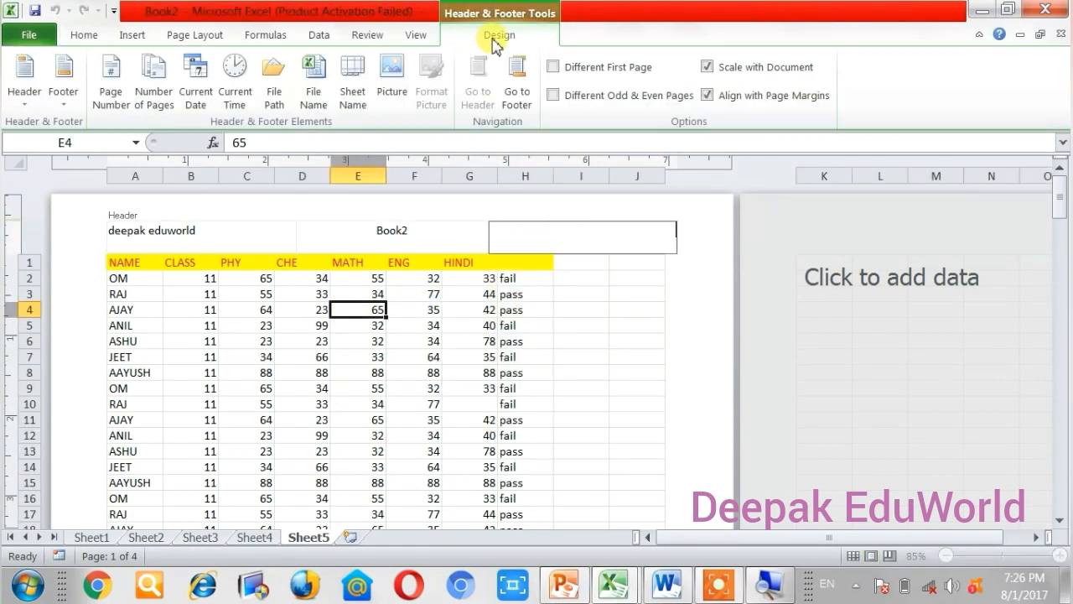
{"action": "left_click", "coordinate": [518, 102]}
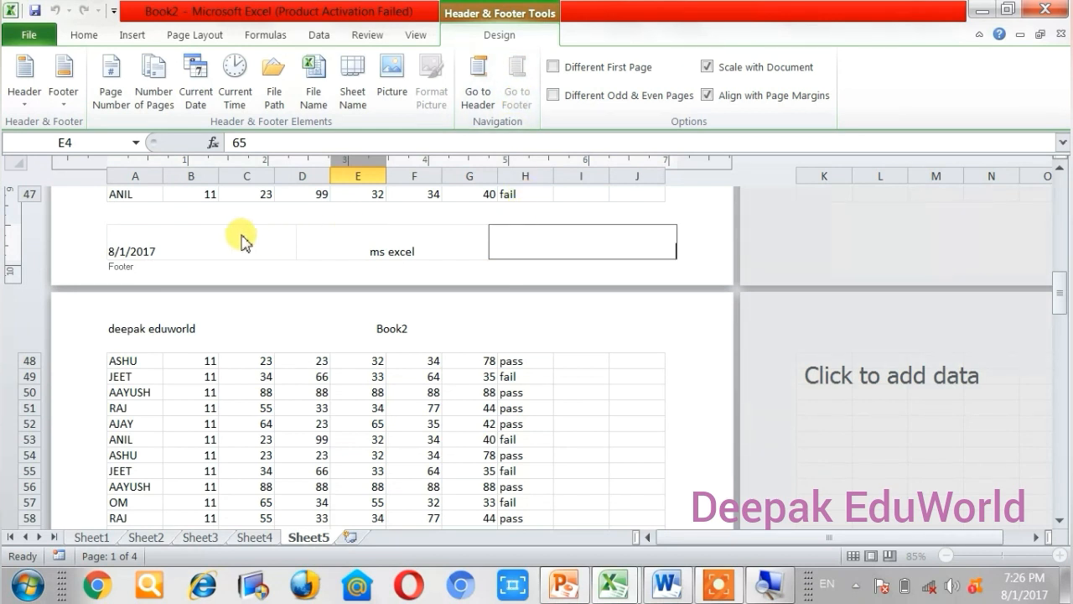
{"action": "left_click", "coordinate": [477, 98]}
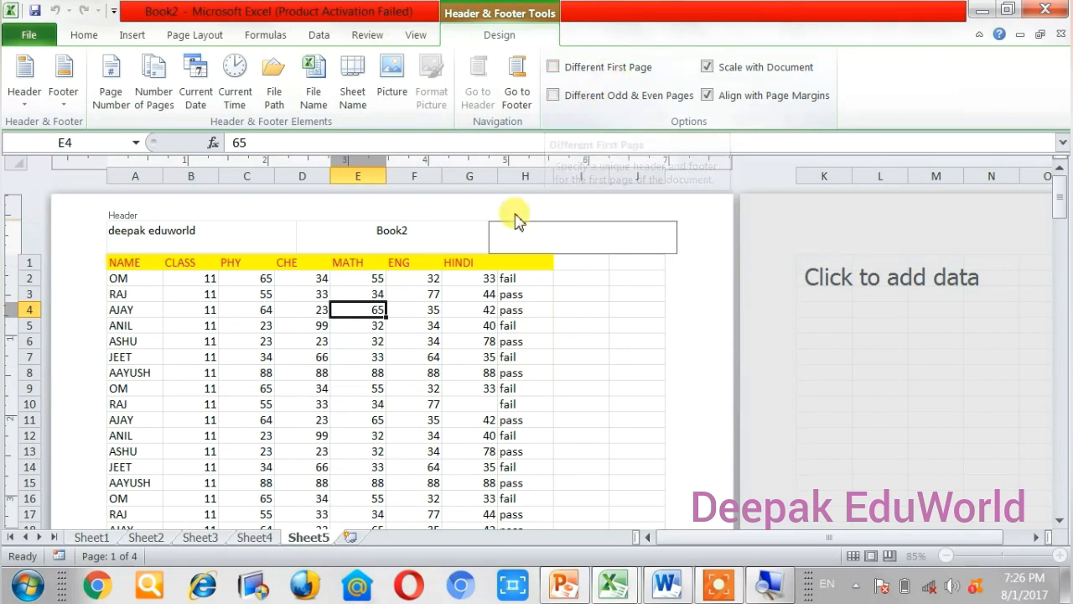
{"action": "left_click", "coordinate": [388, 387]}
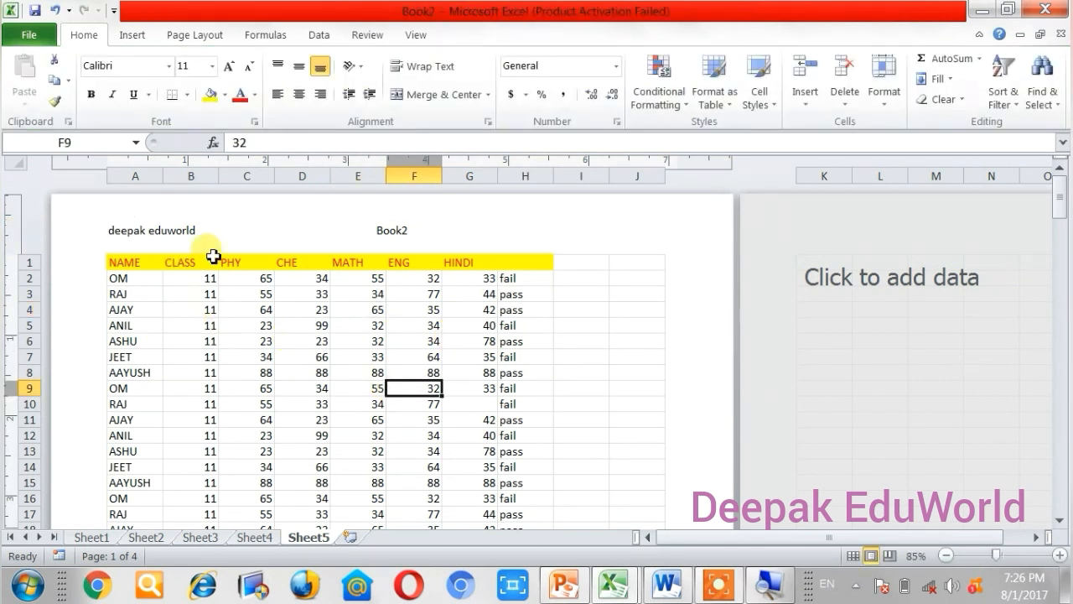
Enable a different first page header and footer, and enter "ms excel 2010" in the first page header's left section
{"action": "left_click", "coordinate": [273, 235]}
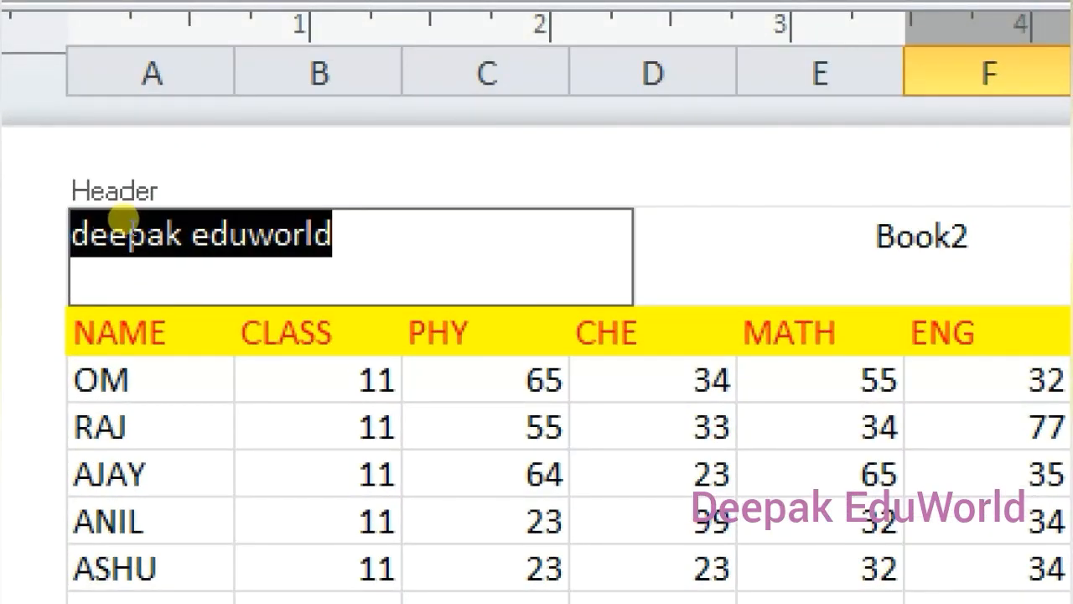
{"action": "left_click", "coordinate": [121, 233]}
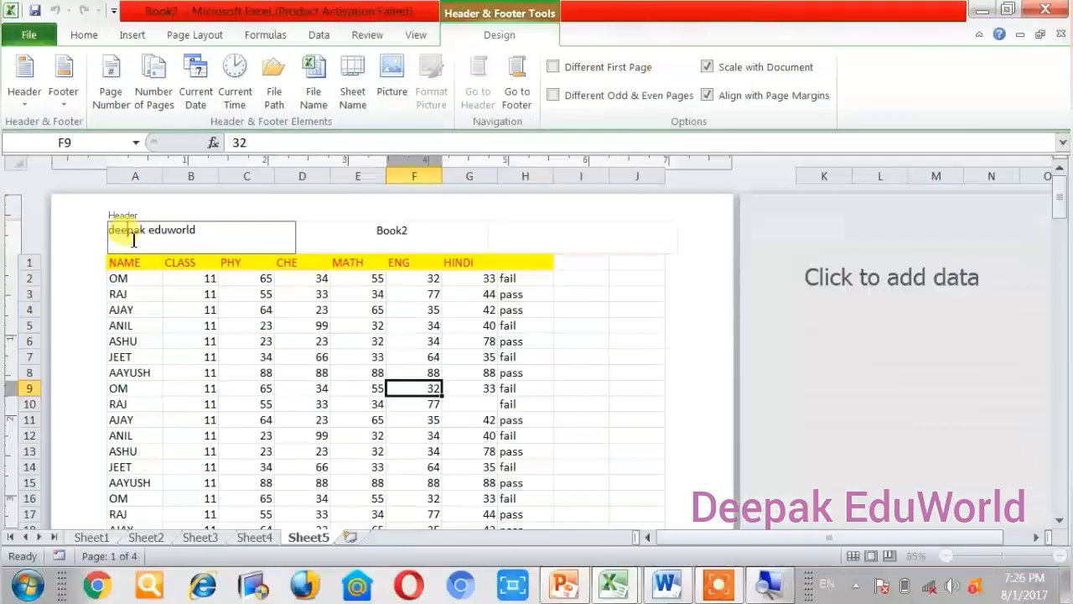
{"action": "left_click", "coordinate": [559, 67]}
{"action": "left_click", "coordinate": [127, 240]}
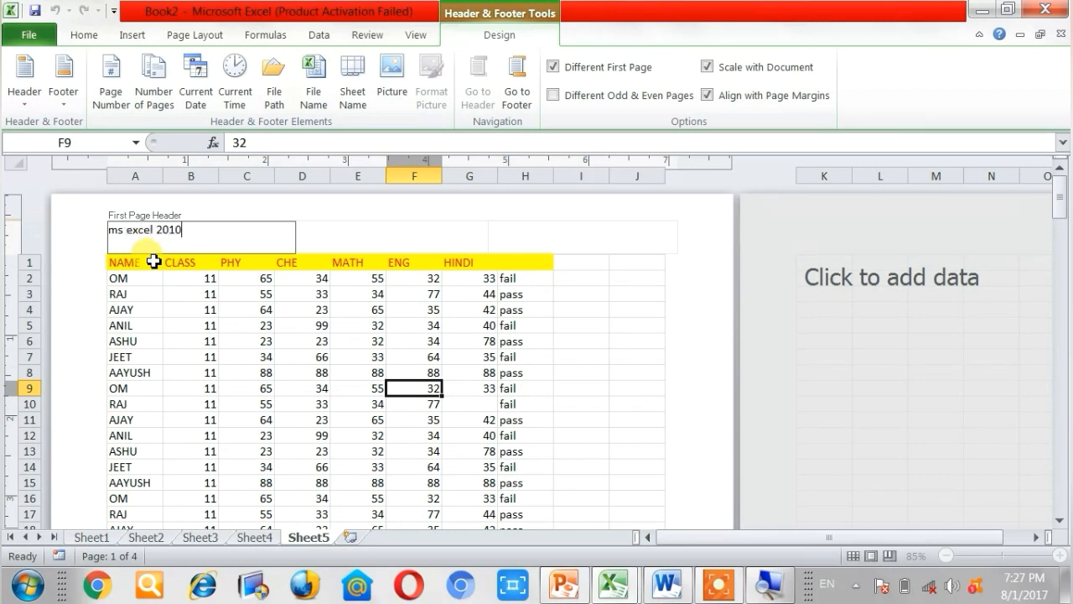
{"action": "left_click", "coordinate": [223, 307]}
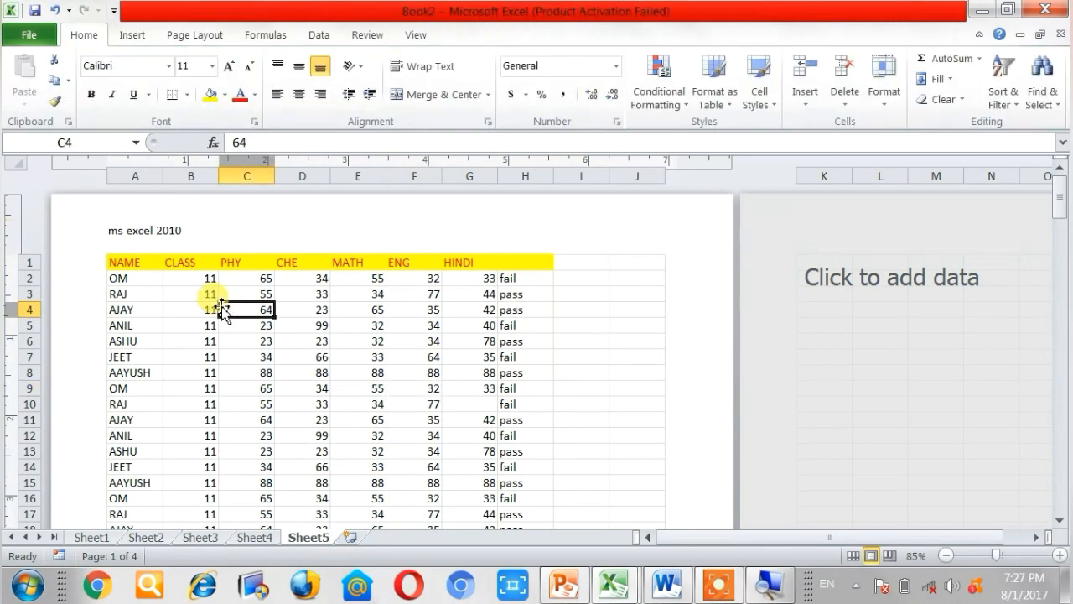
{"action": "scroll", "coordinate": [192, 340], "scroll_direction": "down", "scroll_amount": 8}
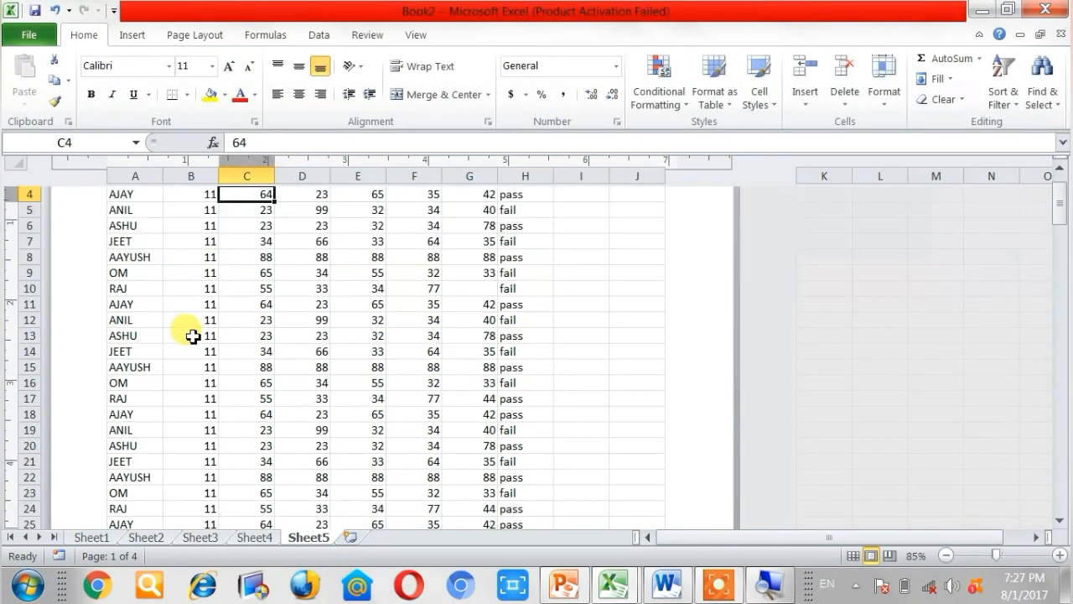
Compare the first page header with the headers and footers on the following pages of the marks sheet
{"action": "scroll", "coordinate": [192, 346], "scroll_direction": "down", "scroll_amount": 6}
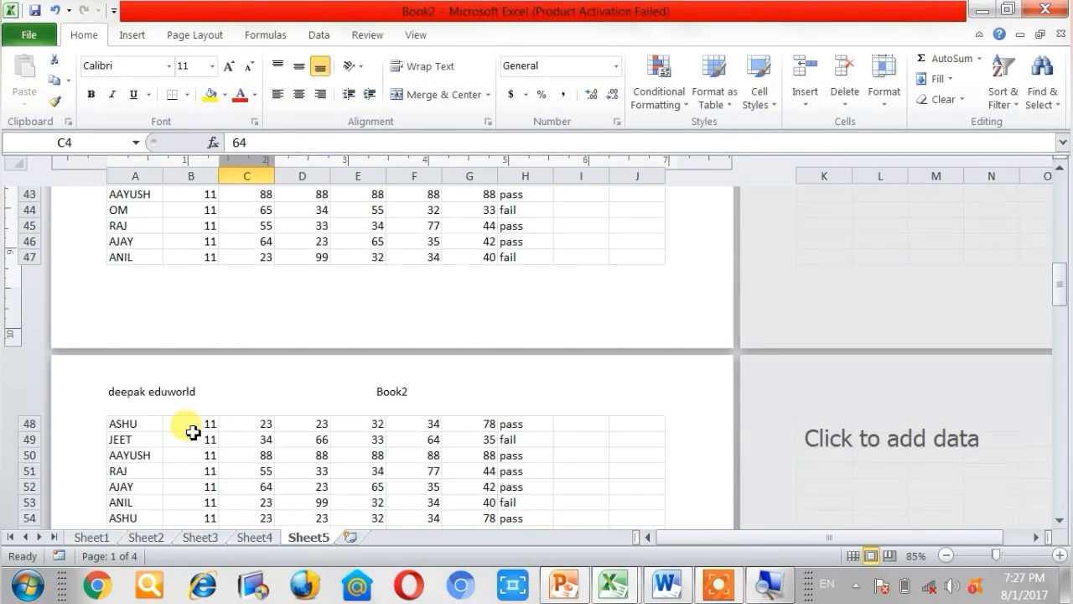
{"action": "left_click", "coordinate": [162, 411]}
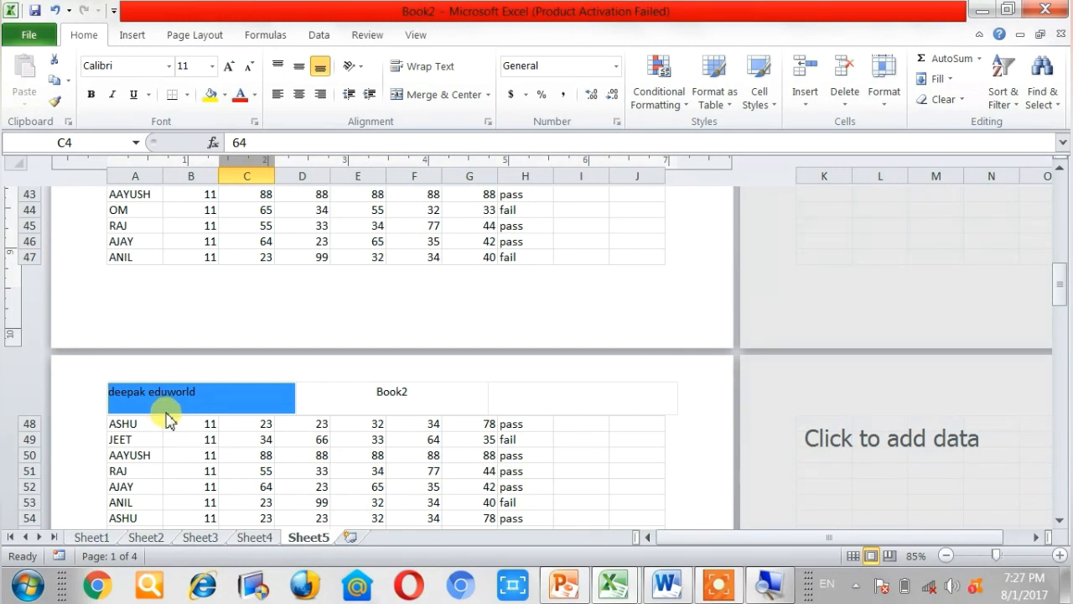
{"action": "scroll", "coordinate": [169, 430], "scroll_direction": "down", "scroll_amount": 5}
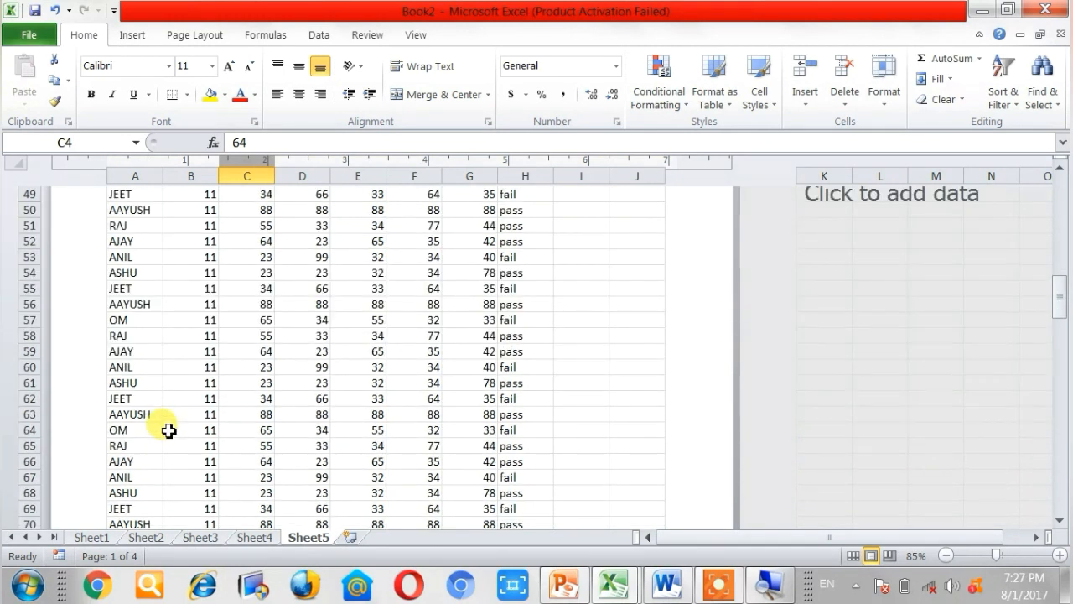
{"action": "scroll", "coordinate": [169, 430], "scroll_direction": "down", "scroll_amount": 13}
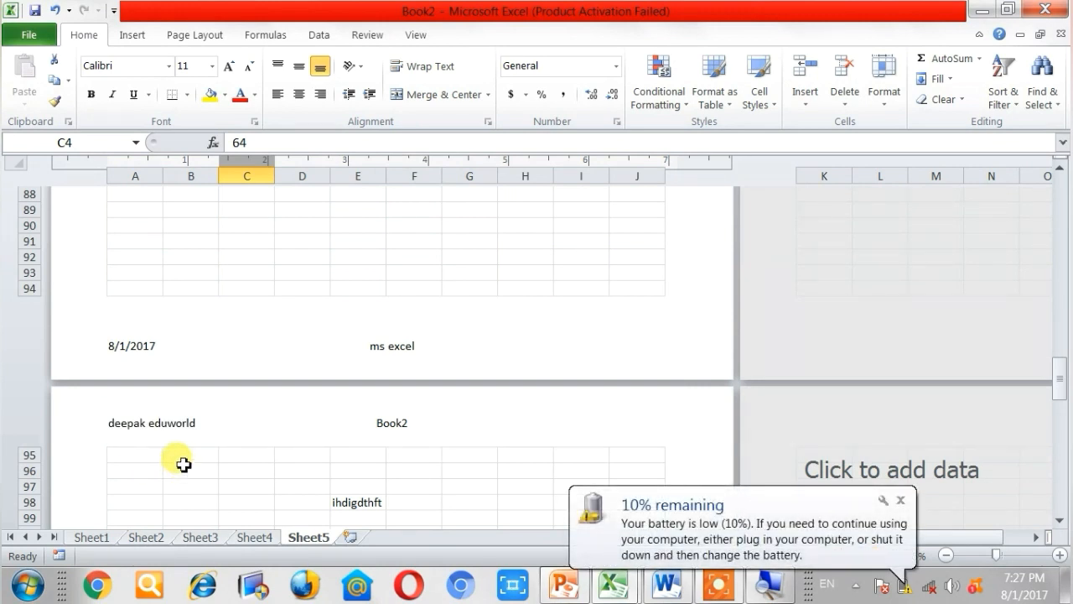
{"action": "scroll", "coordinate": [209, 450], "scroll_direction": "up", "scroll_amount": 15}
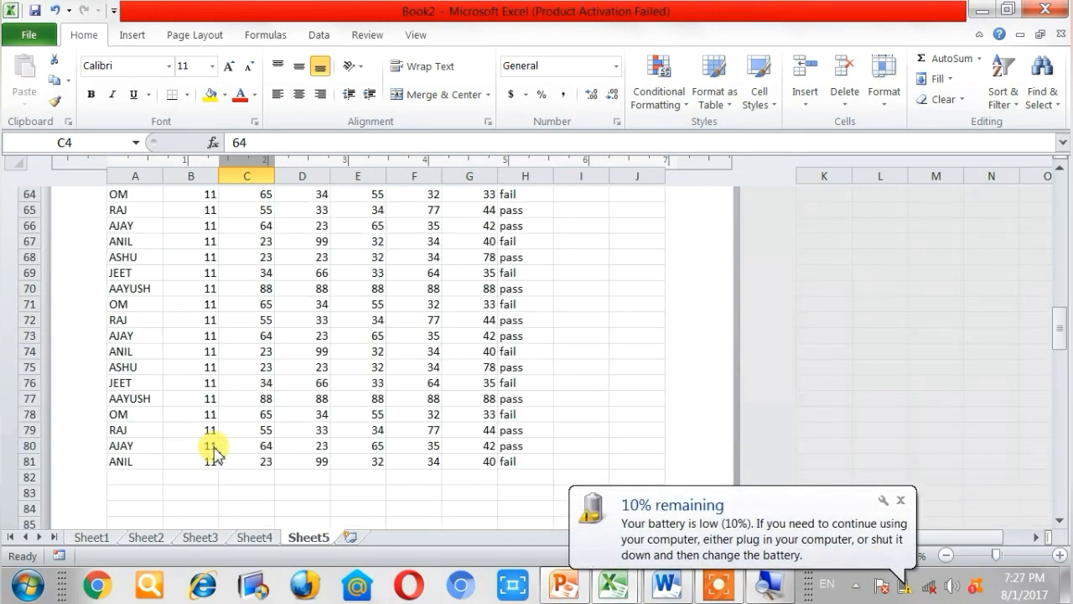
{"action": "scroll", "coordinate": [215, 449], "scroll_direction": "up", "scroll_amount": 15}
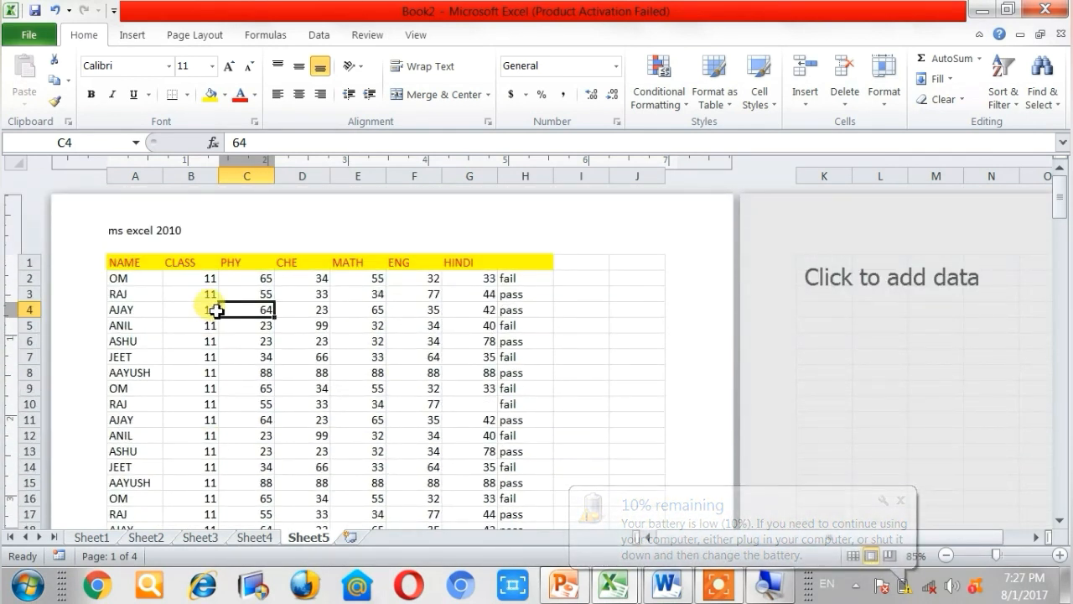
{"action": "left_click", "coordinate": [196, 245]}
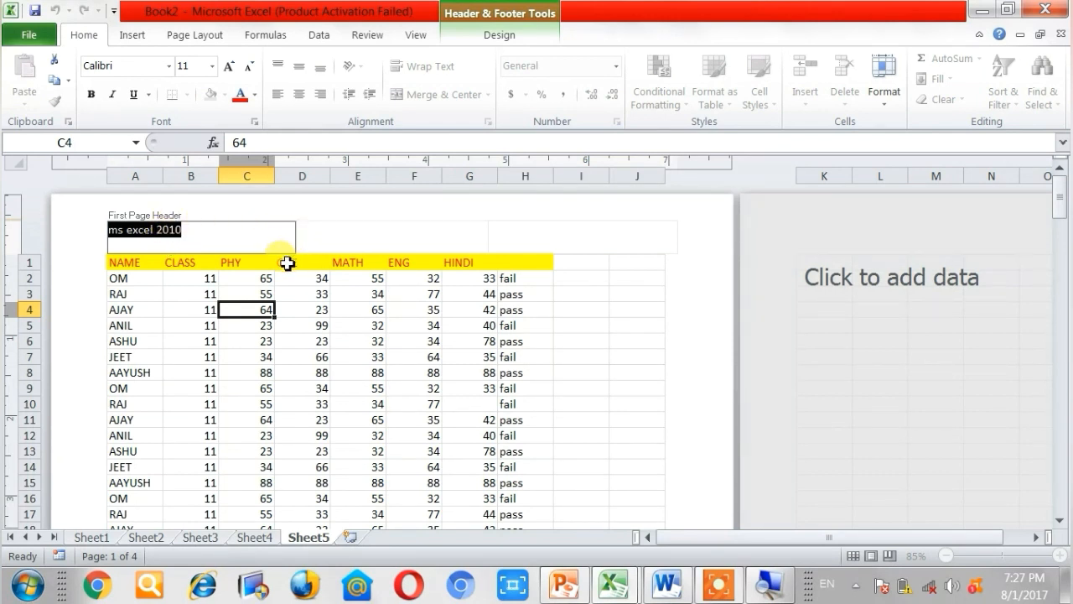
{"action": "left_click", "coordinate": [203, 356]}
{"action": "scroll", "coordinate": [201, 361], "scroll_direction": "down", "scroll_amount": 10}
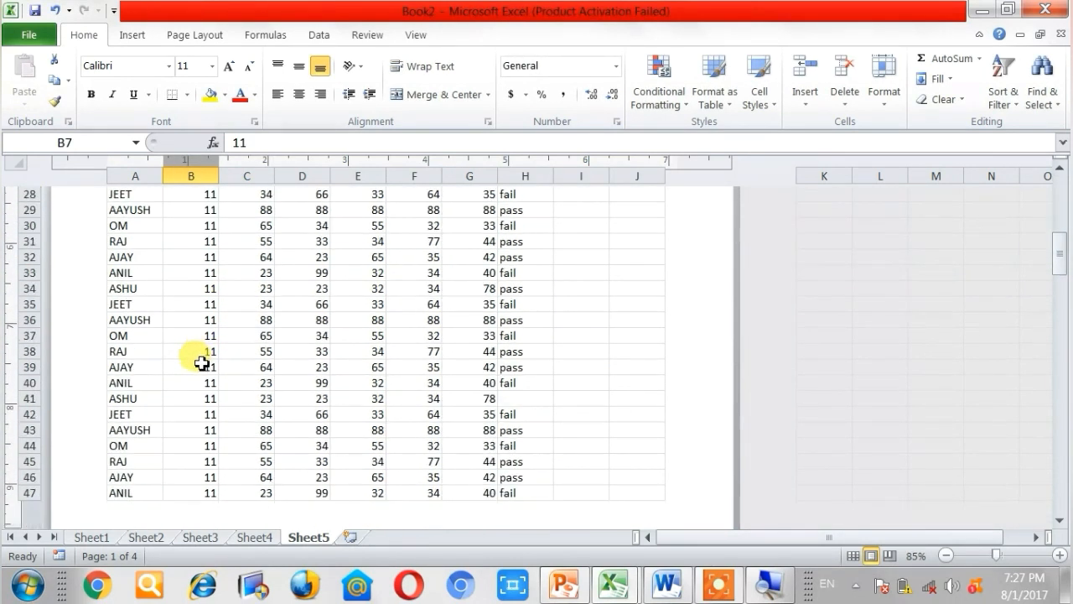
From the first page footer, turn off Different First Page, enable Different Odd & Even Pages, and leave footer editing
{"action": "left_click", "coordinate": [149, 444]}
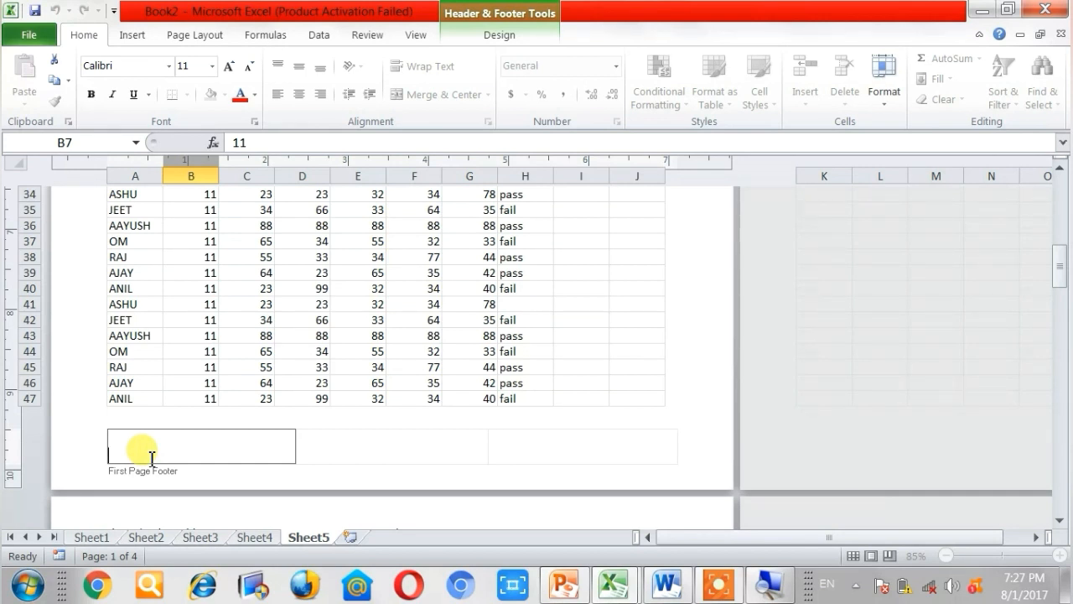
{"action": "left_click", "coordinate": [502, 35]}
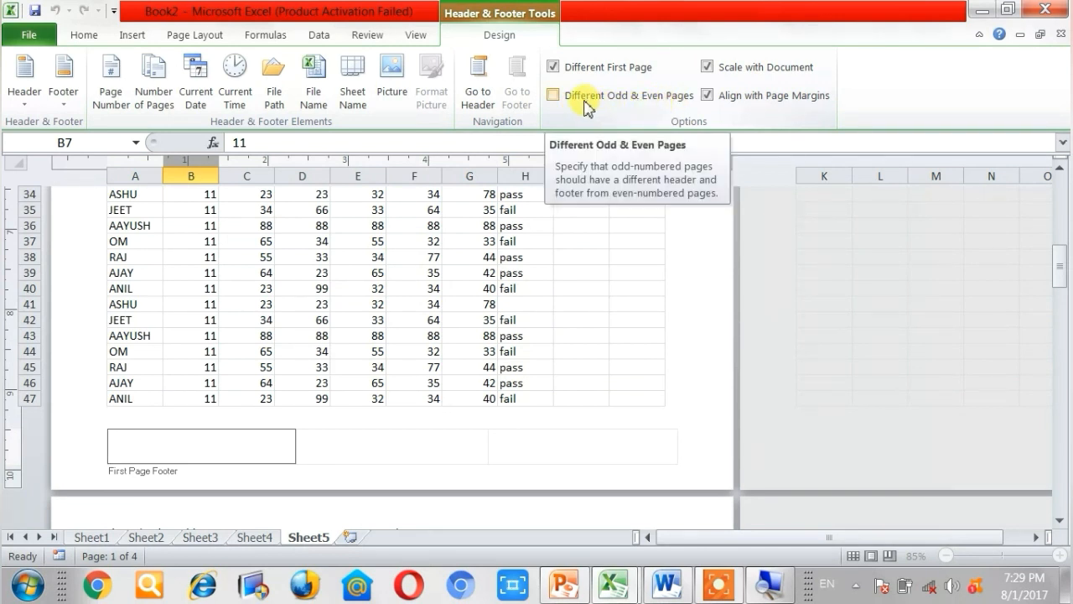
{"action": "left_click", "coordinate": [553, 68]}
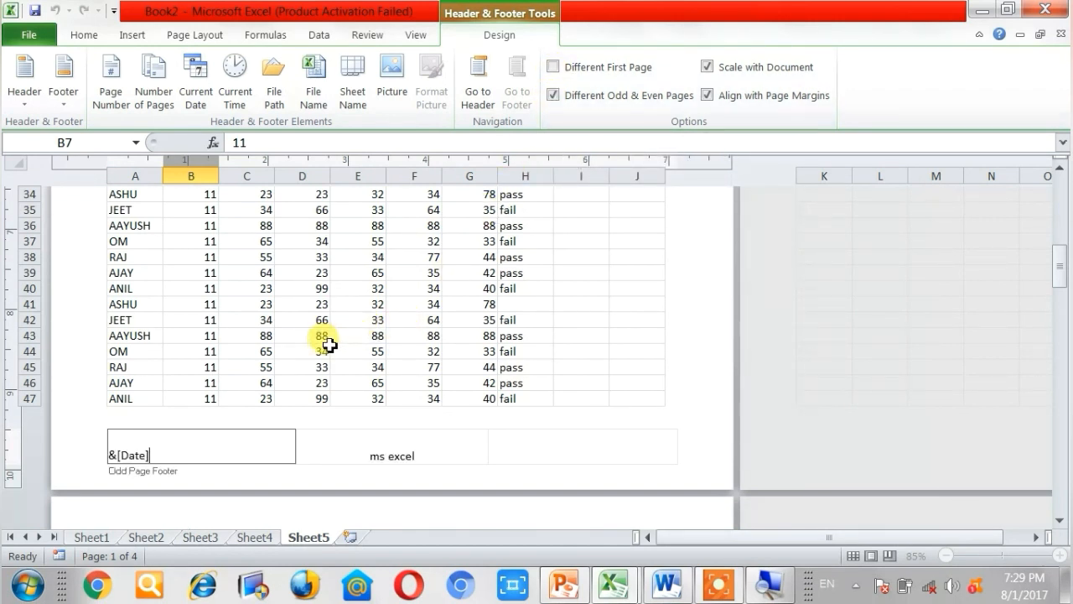
{"action": "left_click_drag", "start_coordinate": [329, 345], "coordinate": [285, 317]}
Examine the odd page header and footer on page one and the even page header on page two
{"action": "scroll", "coordinate": [285, 317], "scroll_direction": "up", "scroll_amount": 12}
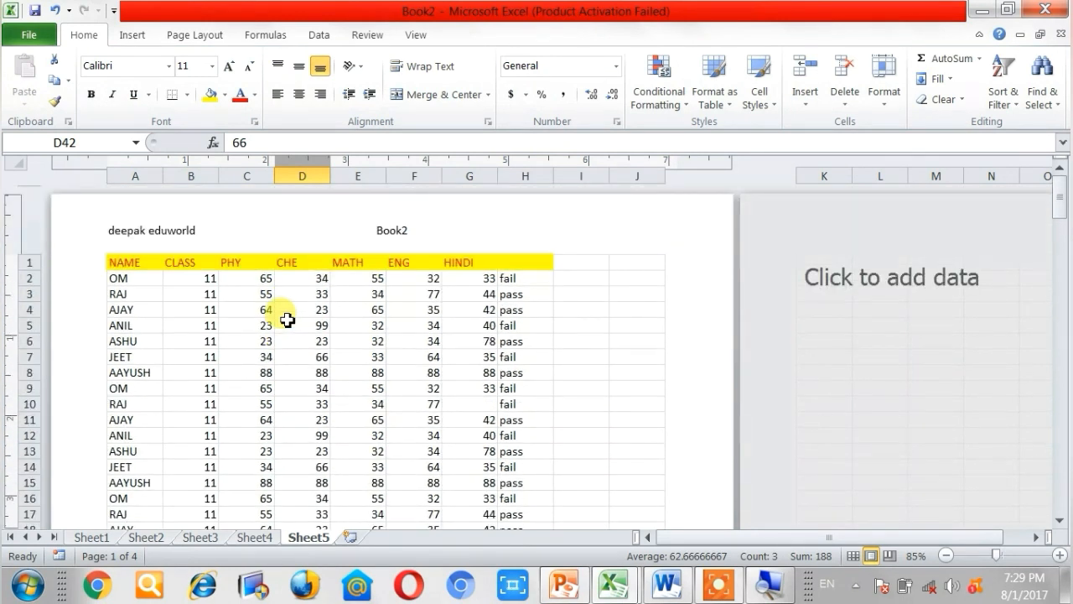
{"action": "left_click", "coordinate": [125, 235]}
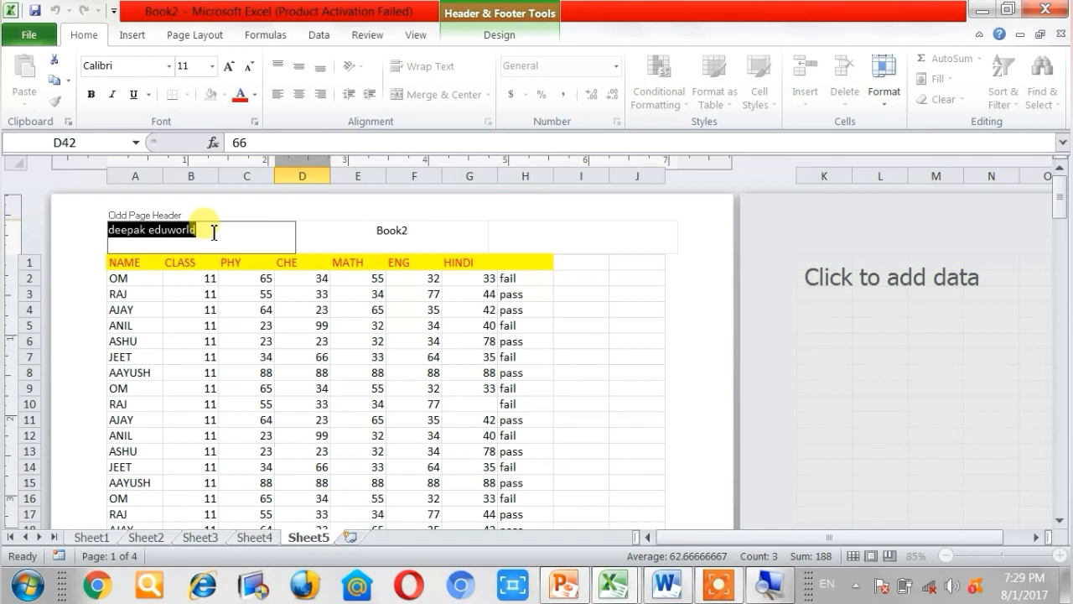
{"action": "left_click", "coordinate": [311, 243]}
{"action": "left_click", "coordinate": [248, 312]}
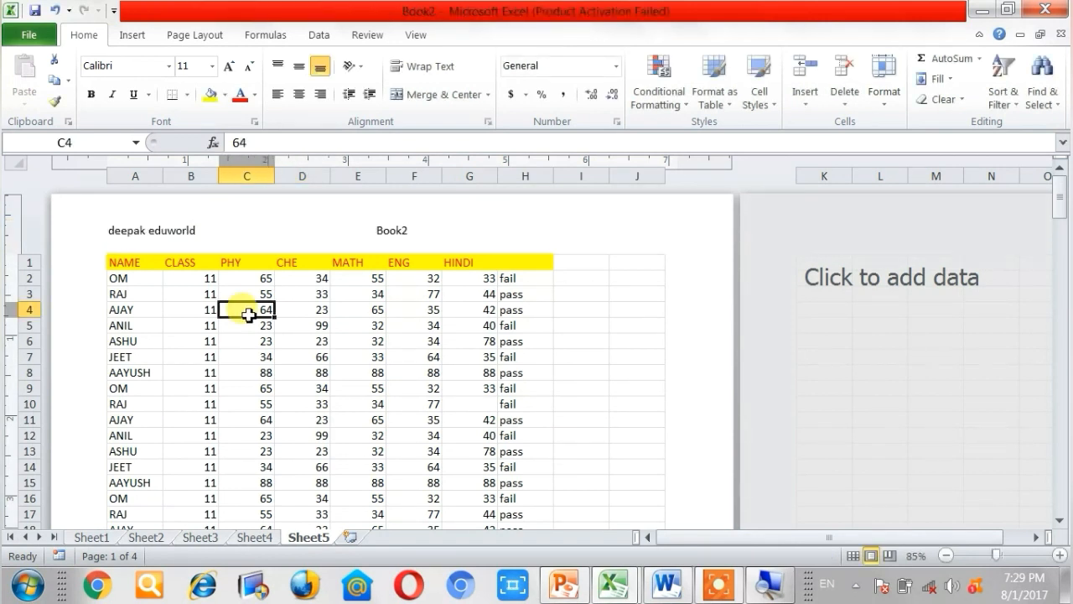
{"action": "scroll", "coordinate": [249, 315], "scroll_direction": "down", "scroll_amount": 15}
{"action": "scroll", "coordinate": [158, 288], "scroll_direction": "up", "scroll_amount": 4}
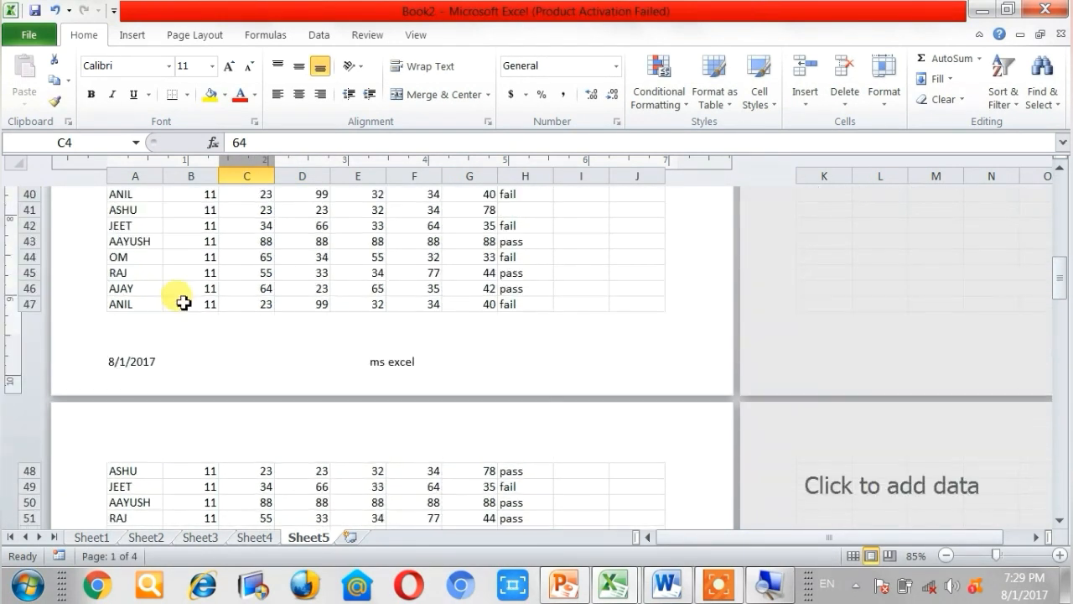
{"action": "left_click", "coordinate": [138, 439]}
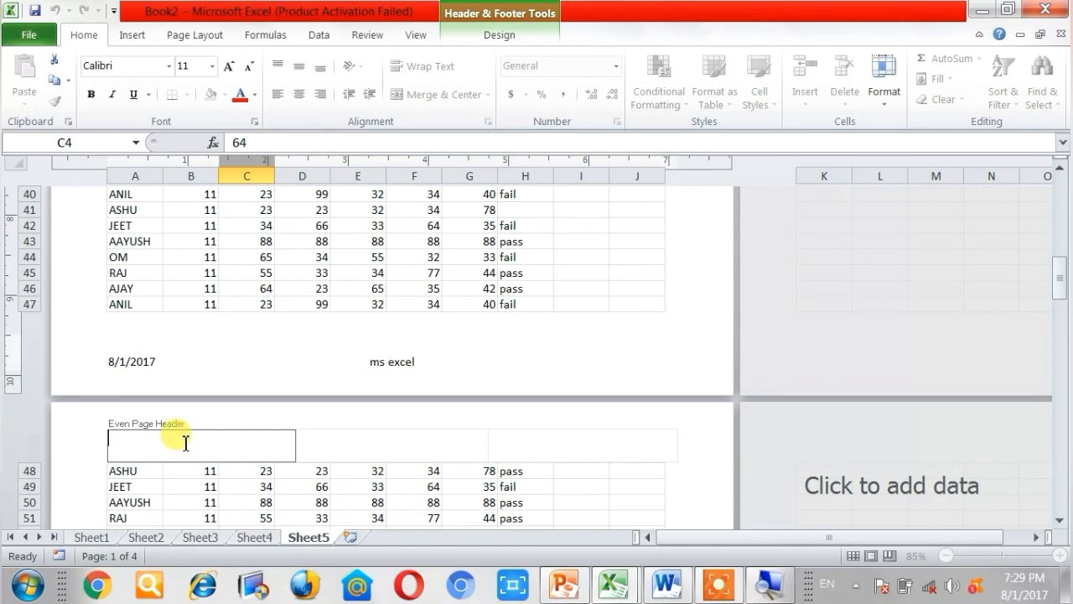
{"action": "left_click", "coordinate": [437, 277]}
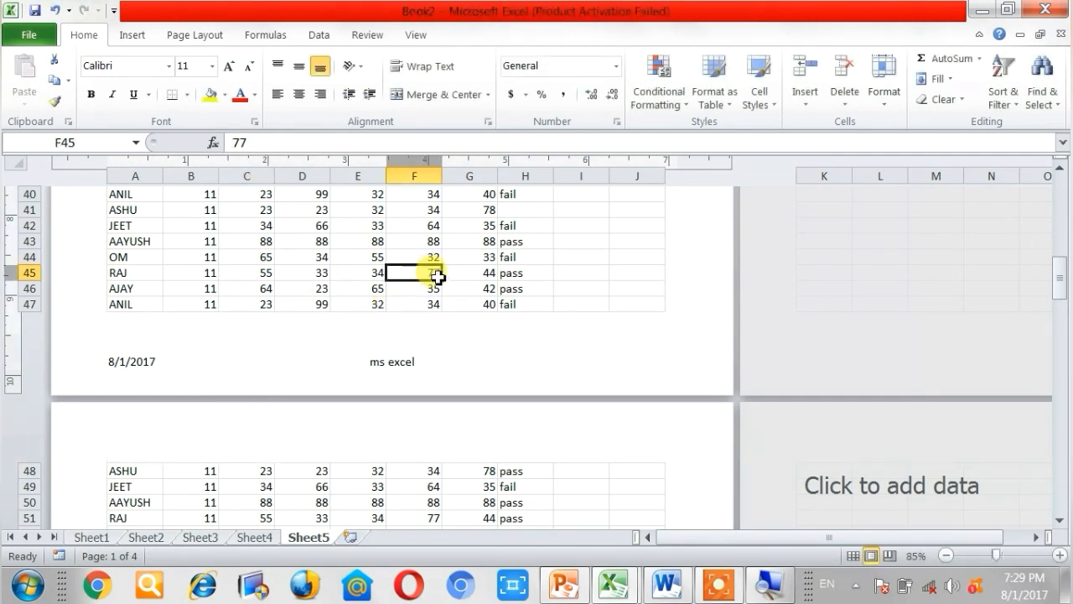
Switch the sheet from Page Layout to Normal view and zoom out to 10% to show the page breaks
{"action": "scroll", "coordinate": [438, 277], "scroll_direction": "up", "scroll_amount": 13}
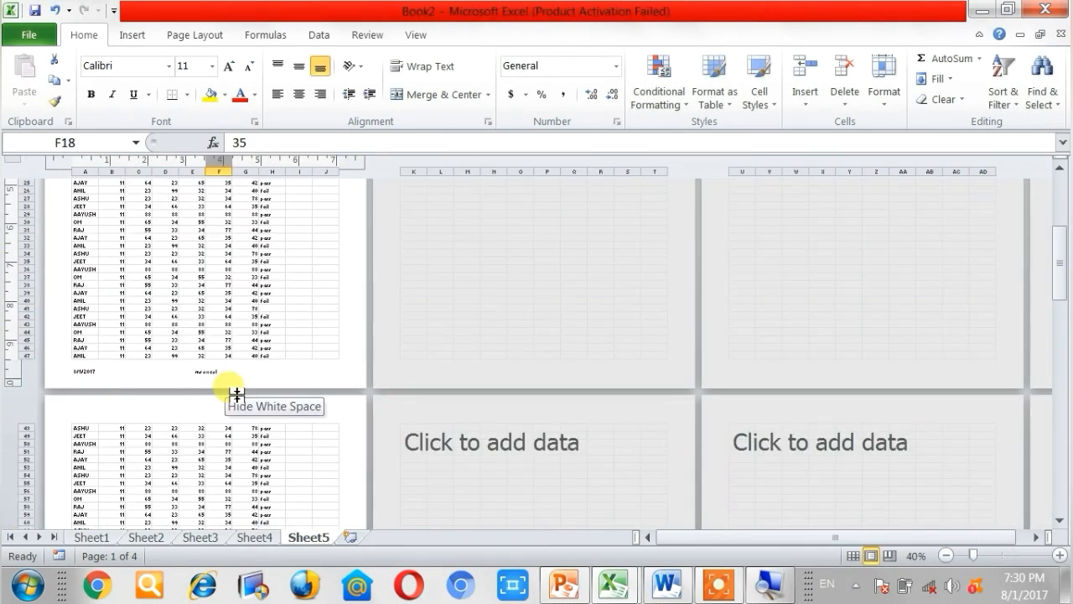
{"action": "left_click", "coordinate": [417, 37]}
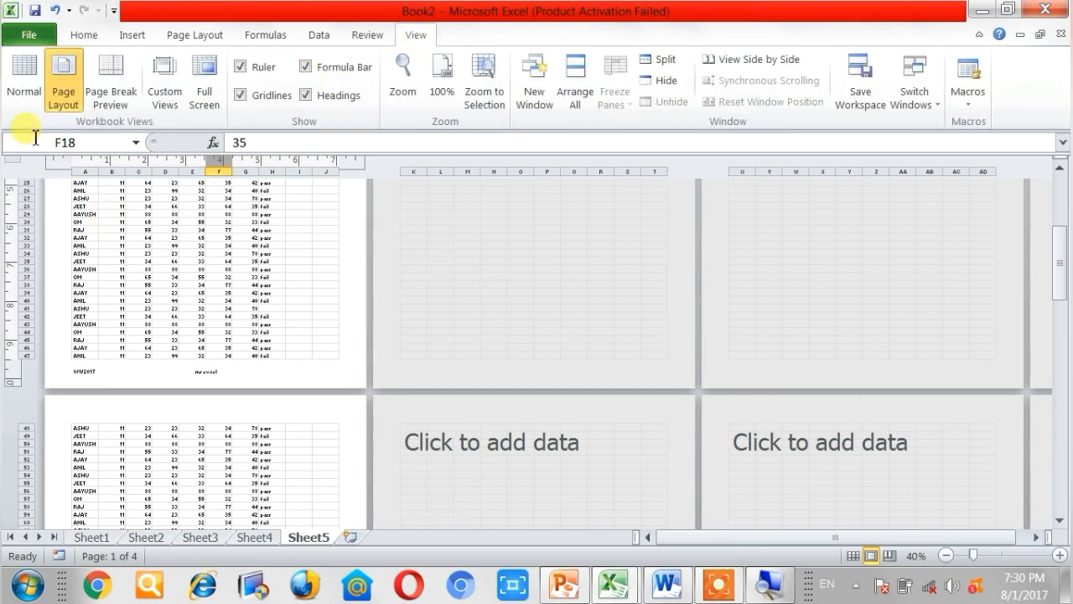
{"action": "left_click", "coordinate": [25, 99]}
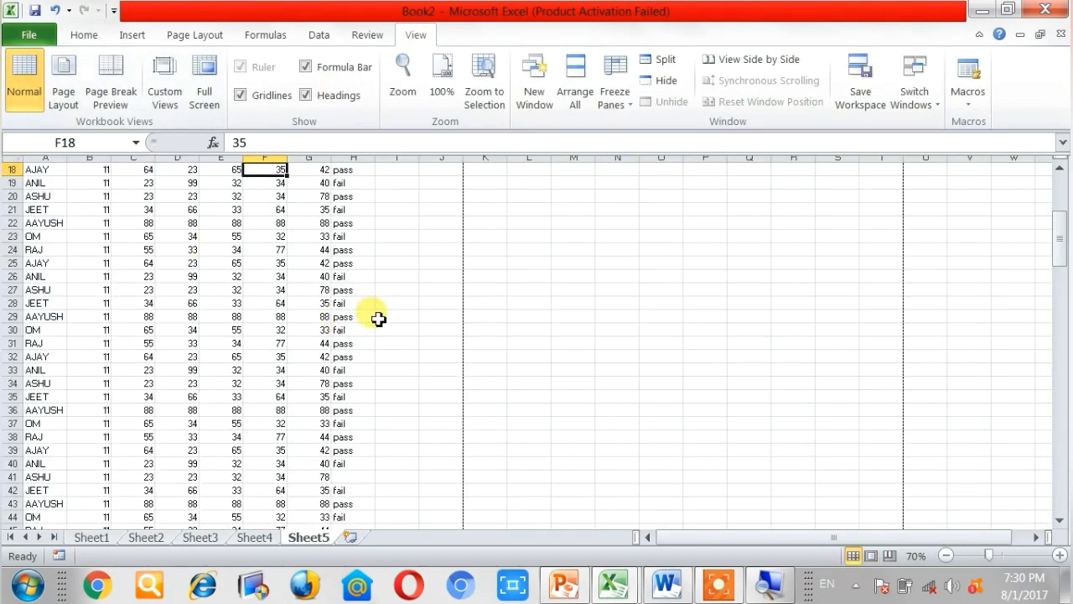
{"action": "left_click", "coordinate": [380, 322]}
{"action": "scroll", "coordinate": [380, 322], "scroll_direction": "down", "scroll_amount": 3, "text": "ctrl"}
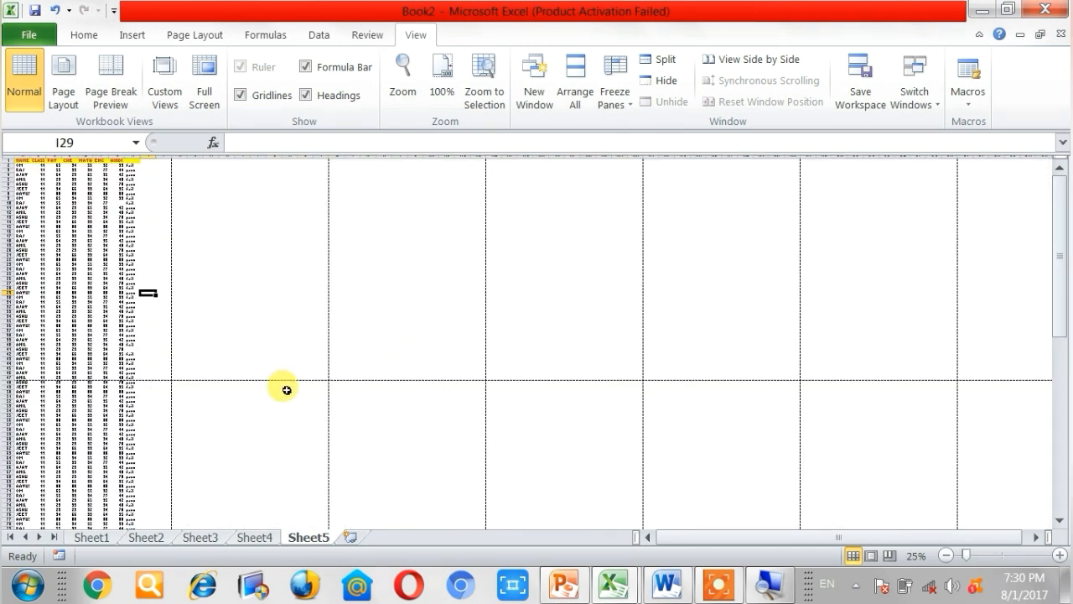
{"action": "scroll", "coordinate": [381, 340], "scroll_direction": "down", "scroll_amount": 1, "text": "ctrl"}
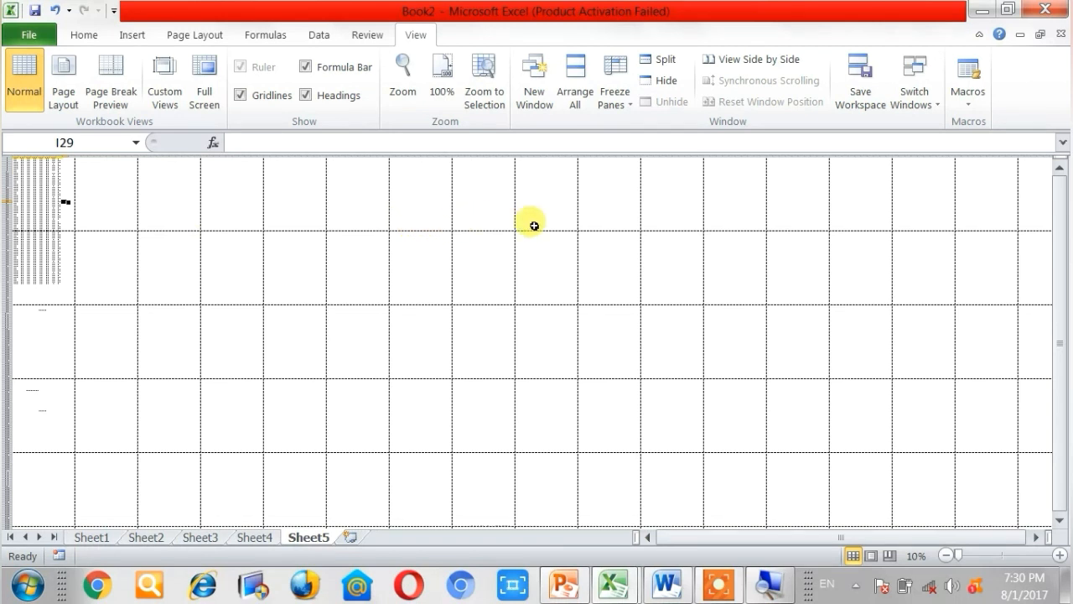
Select the cell block within the first page's boundaries, followed by the data block on the page below it
{"action": "left_click_drag", "start_coordinate": [69, 227], "coordinate": [13, 150]}
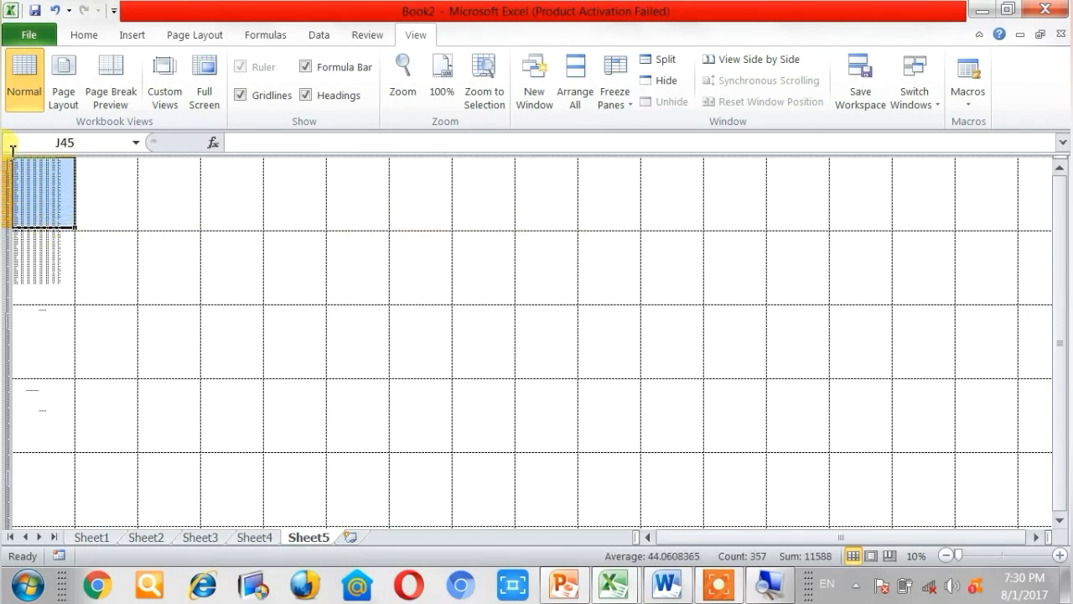
{"action": "left_click_drag", "start_coordinate": [54, 294], "coordinate": [10, 235]}
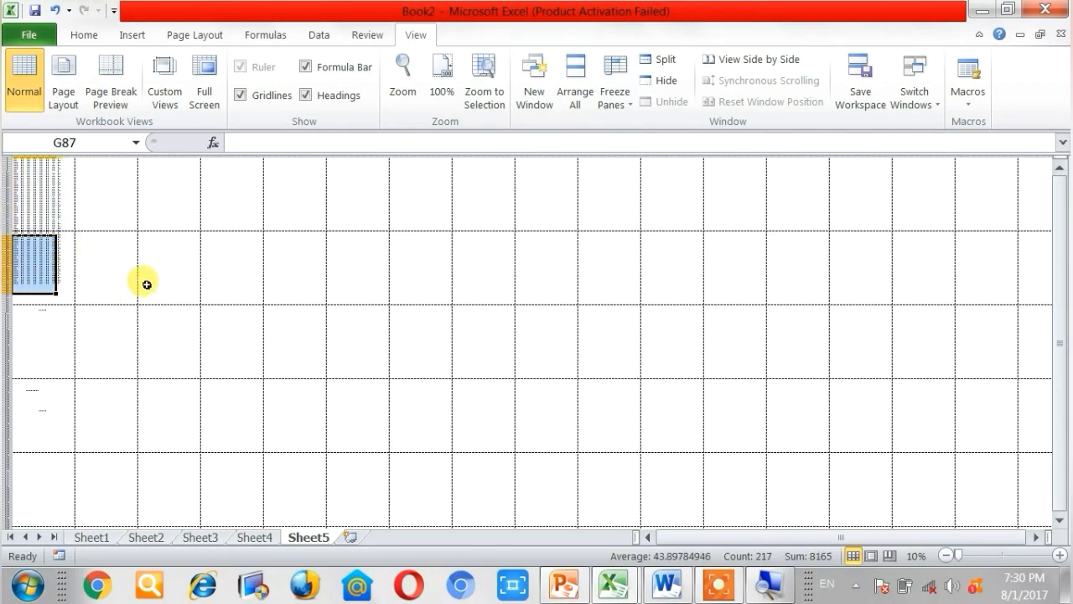